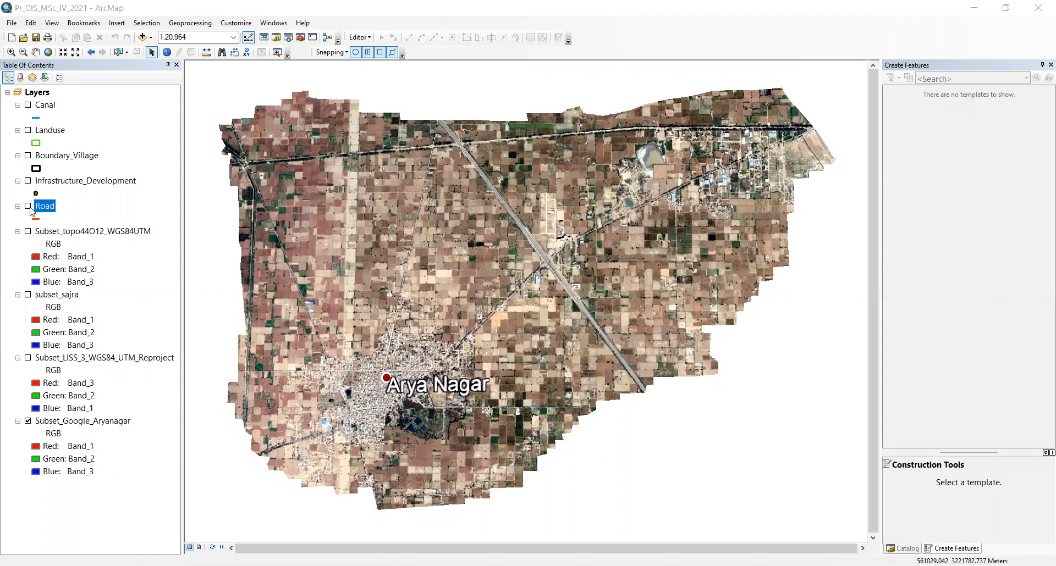
Display the Road layer and test-select road segments around Arya Nagar, clearing the selection at the end
left_click(28, 206)
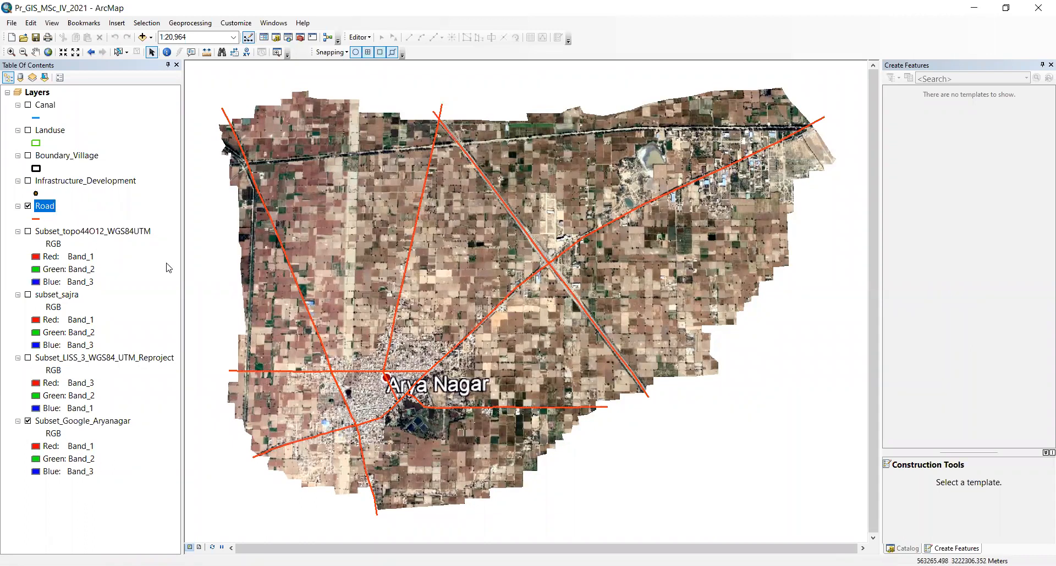
left_click(118, 51)
left_click_drag(255, 223, 532, 311)
left_click_drag(519, 389, 522, 413)
left_click_drag(387, 432, 375, 413)
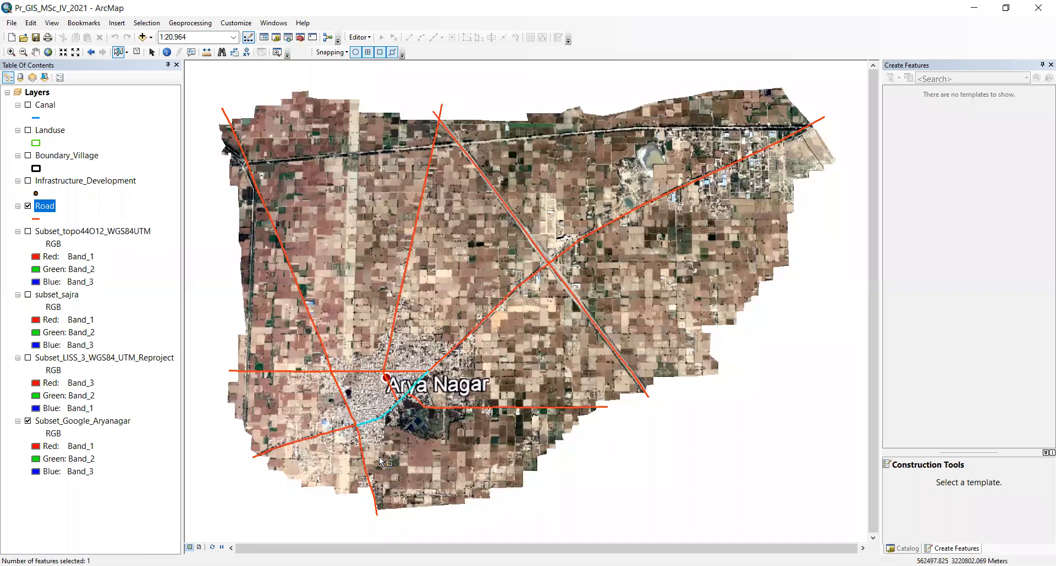
left_click(304, 466)
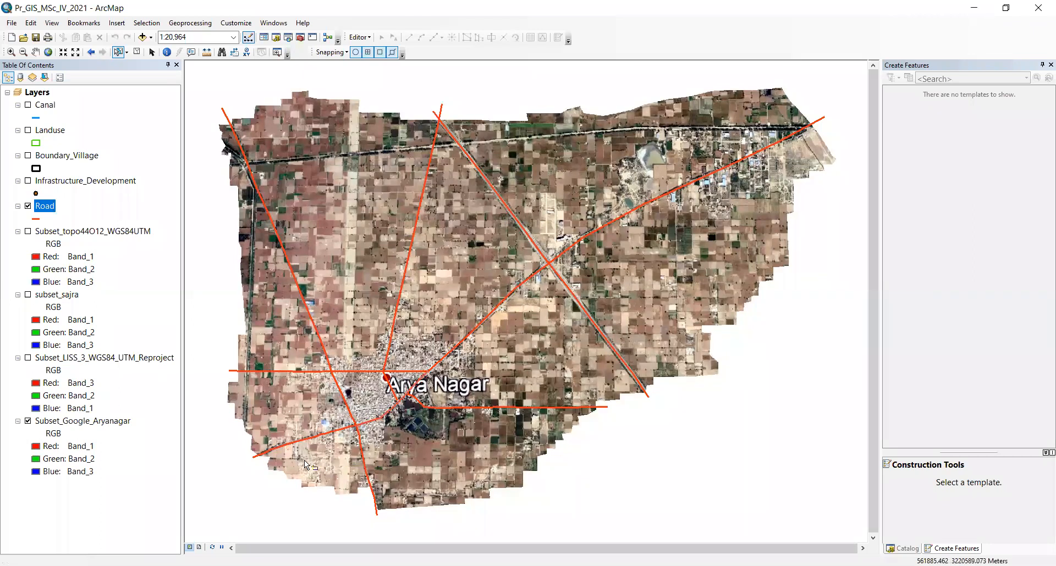
Select the road running south from Arya Nagar and inspect its junction with the crossing road up close
left_click(332, 52)
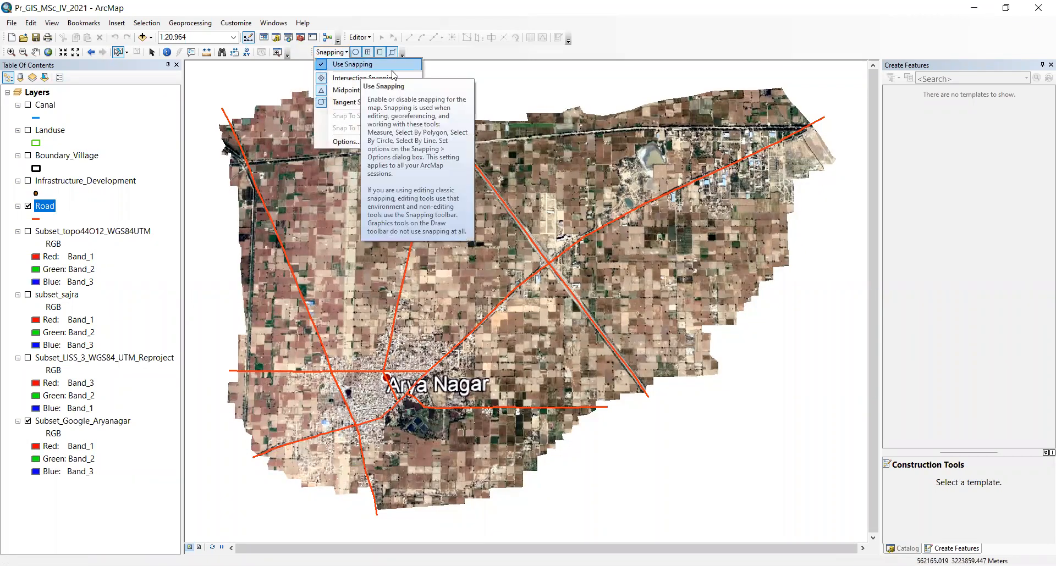
left_click(474, 82)
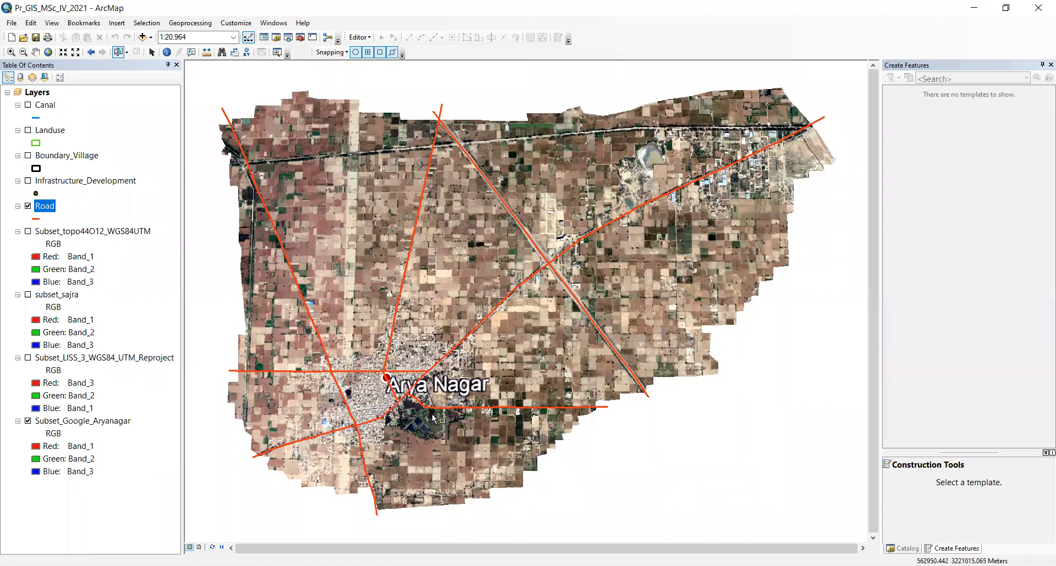
left_click(357, 445)
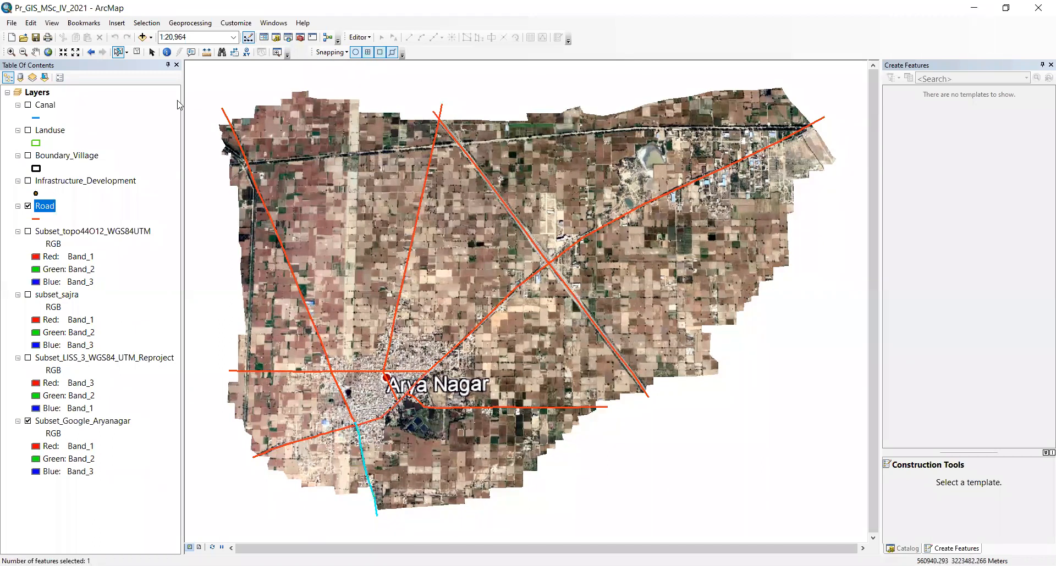
left_click(13, 52)
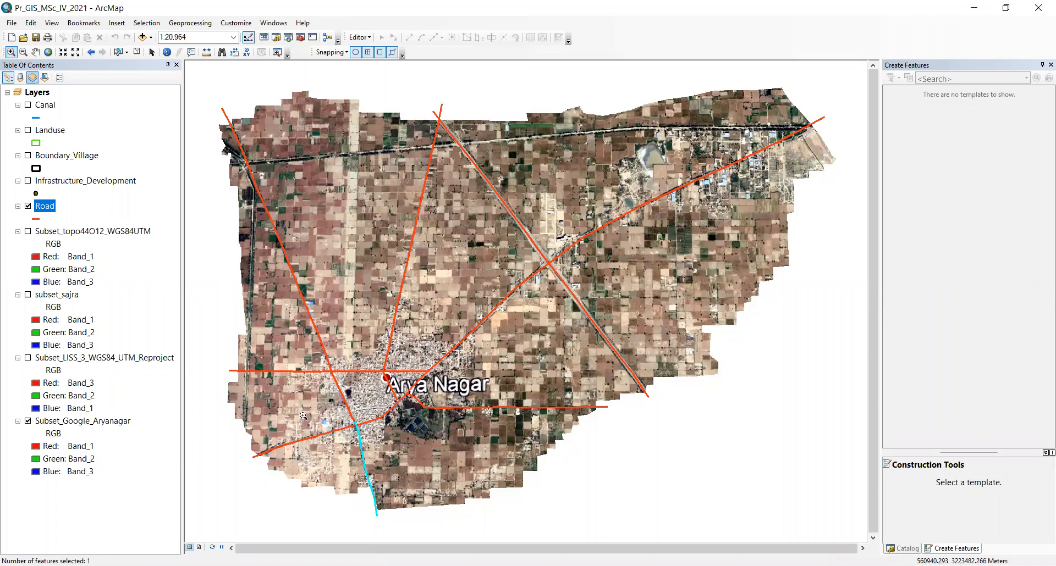
left_click(390, 442)
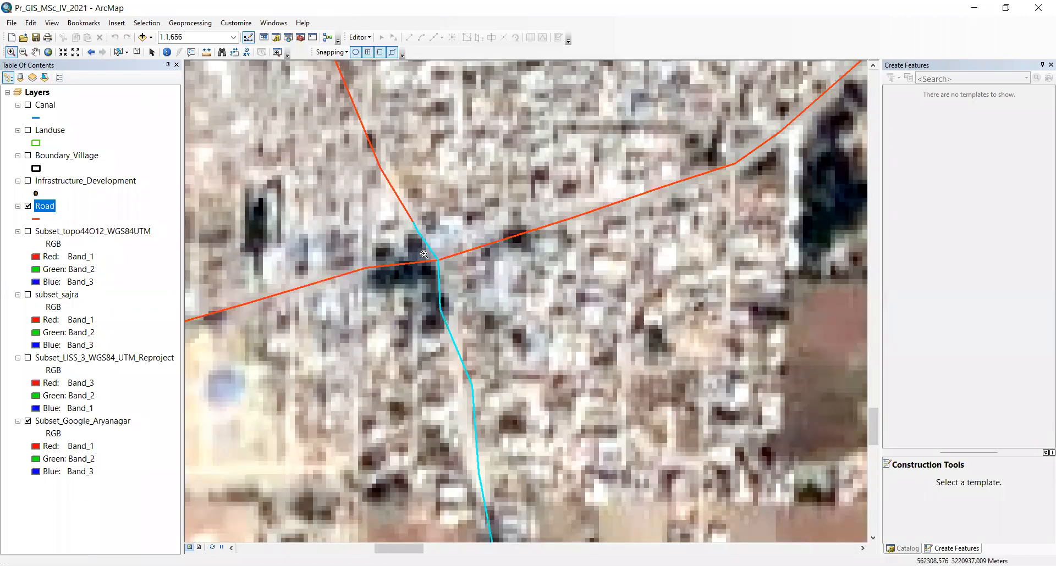
left_click_drag(424, 254, 453, 265)
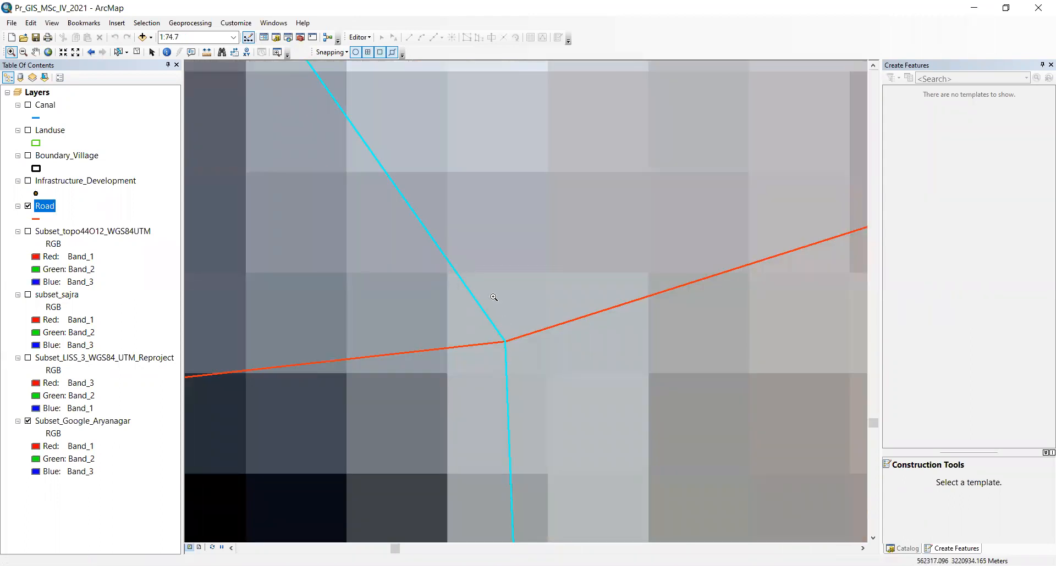
scroll(493, 298, "up", 1)
scroll(445, 281, "up", 2)
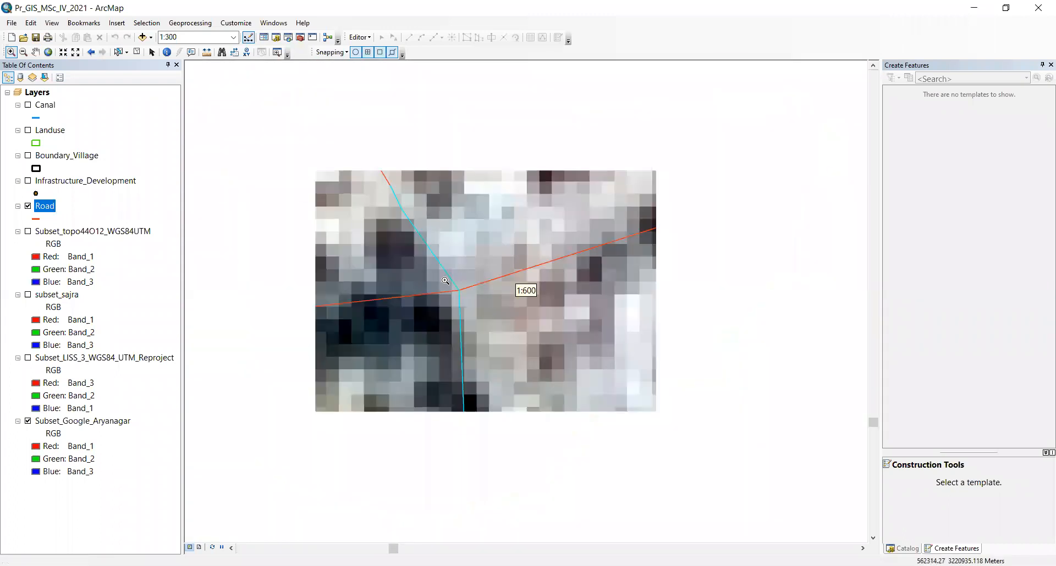
scroll(440, 272, "up", 1)
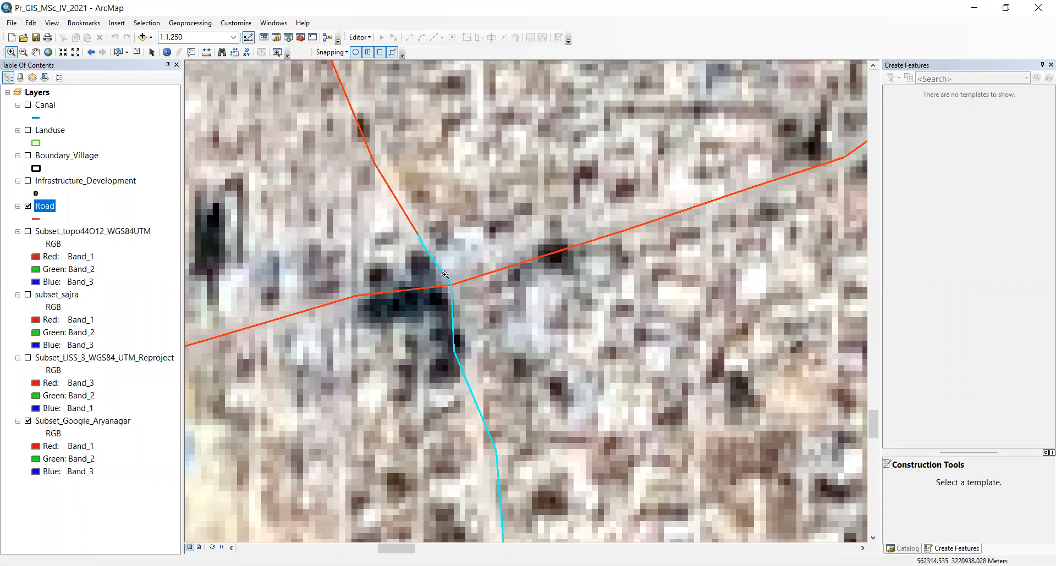
Select individual road segments at the village junctions to check where the lines are split
left_click(119, 52)
left_click(467, 318)
left_click_drag(434, 313, 476, 338)
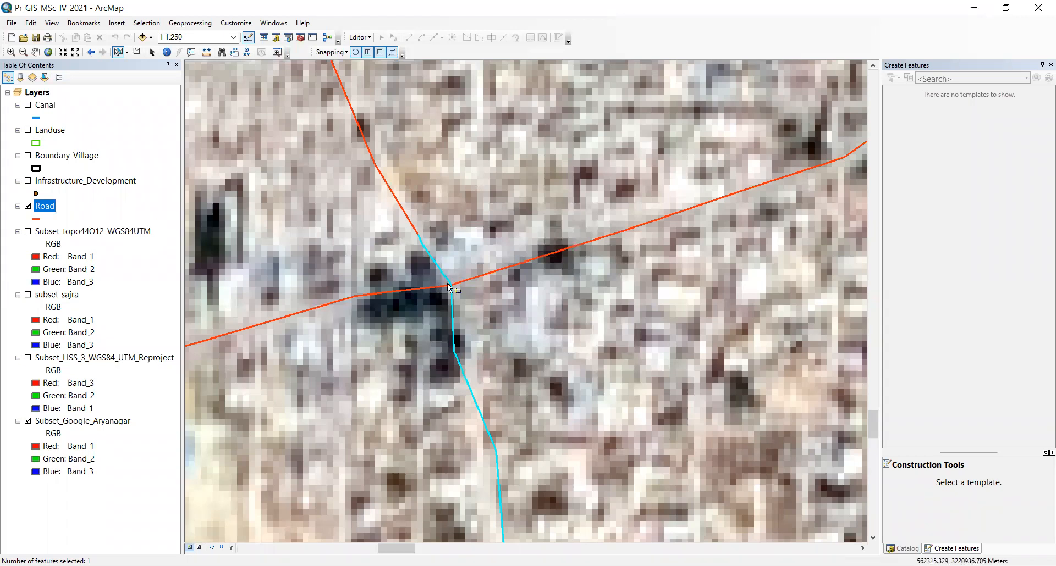
left_click(468, 262)
scroll(387, 263, "down", 2)
scroll(387, 262, "down", 1)
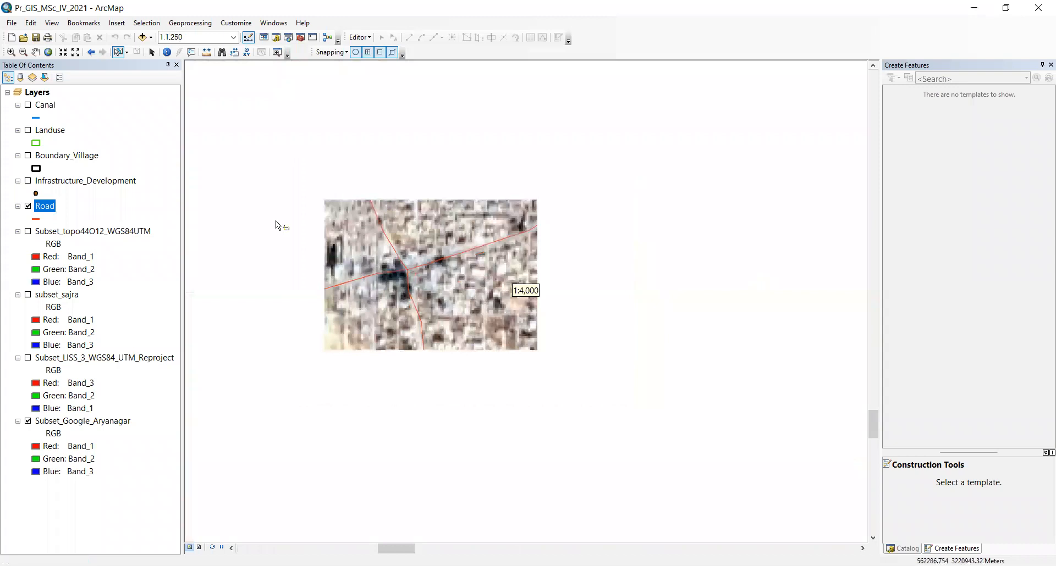
left_click(495, 242)
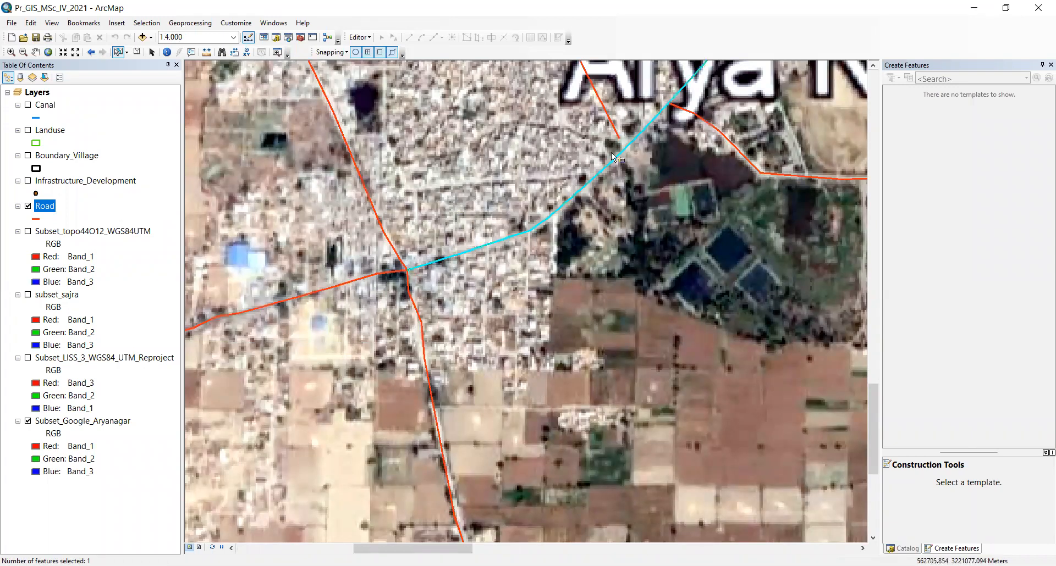
scroll(616, 150, "up", 1)
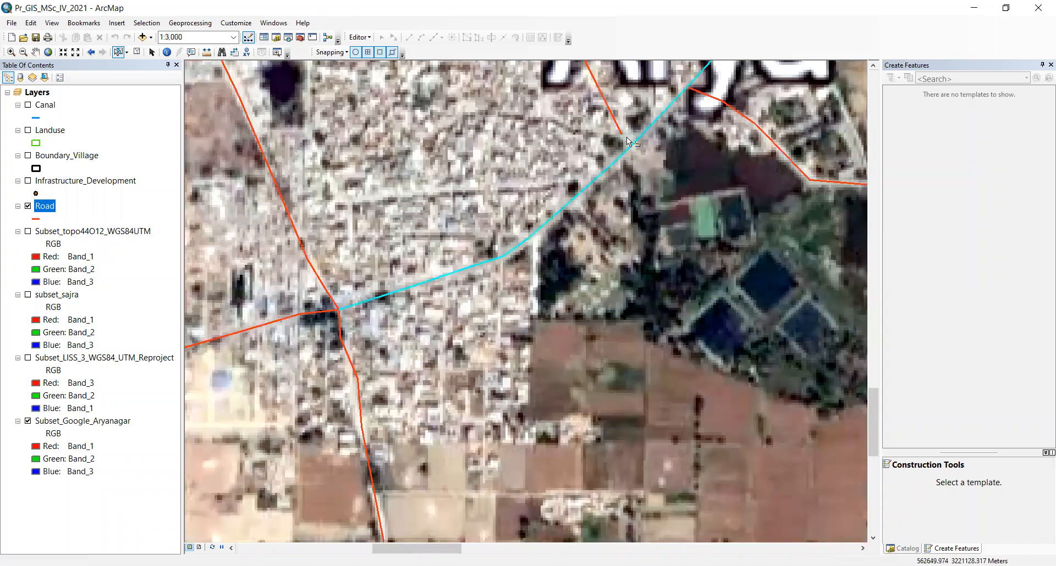
left_click(622, 140)
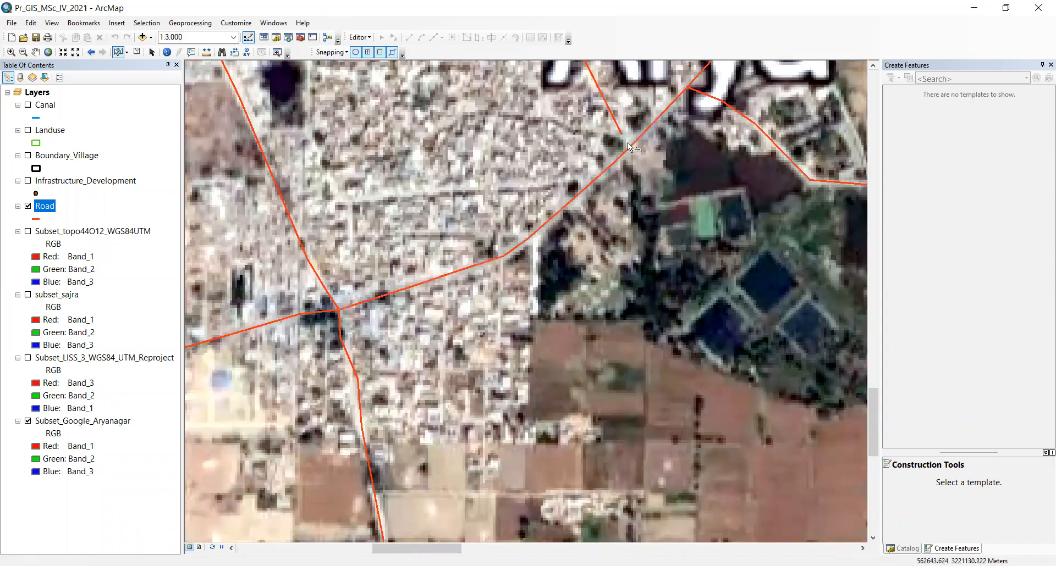
left_click(631, 147)
left_click(611, 253)
Select the branch road heading east and inspect its junction with the diagonal road up close
left_click(732, 95)
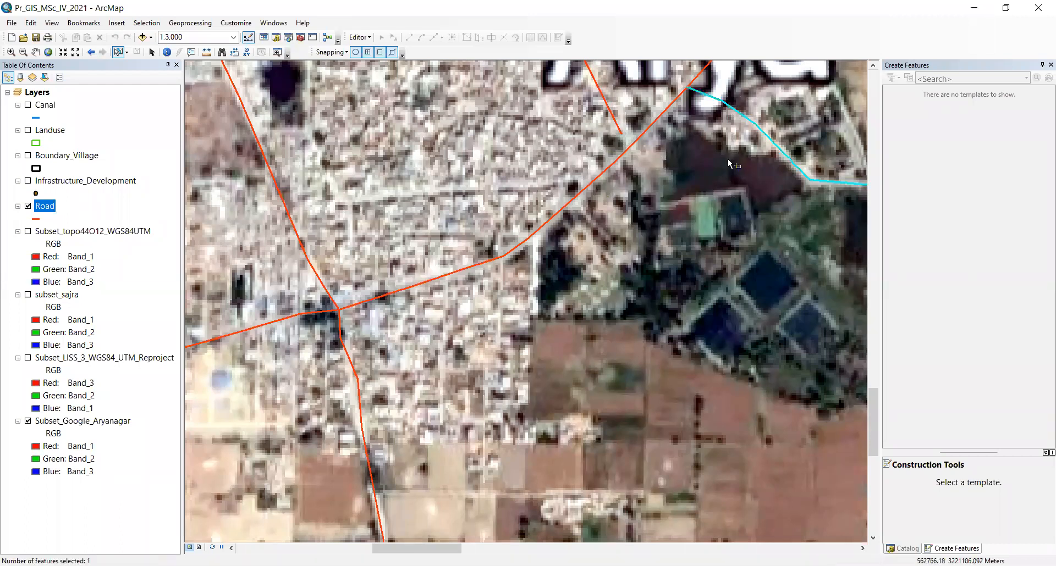
left_click(36, 52)
left_click_drag(686, 208, 455, 470)
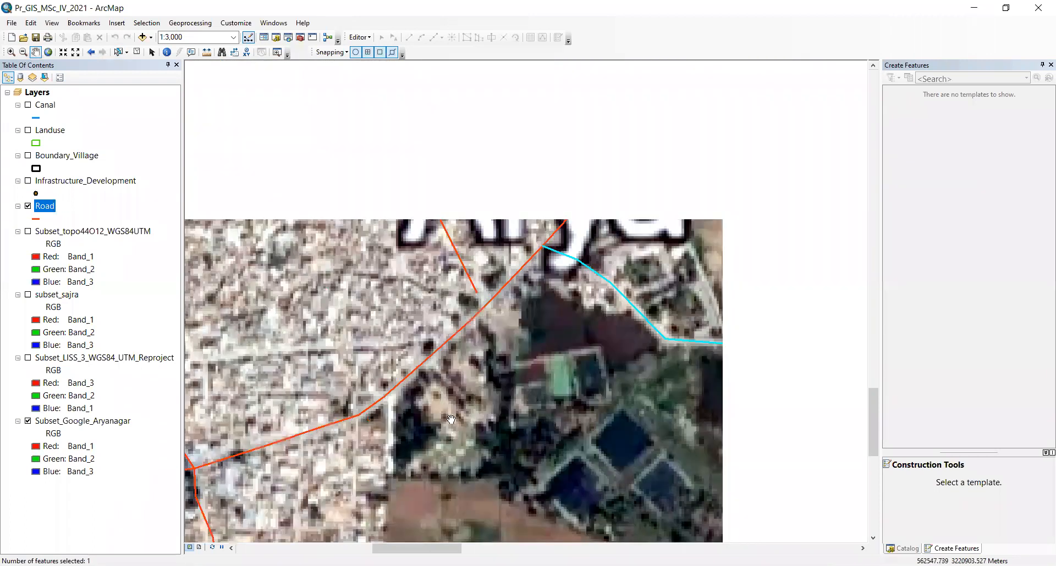
scroll(468, 372, "down", 5)
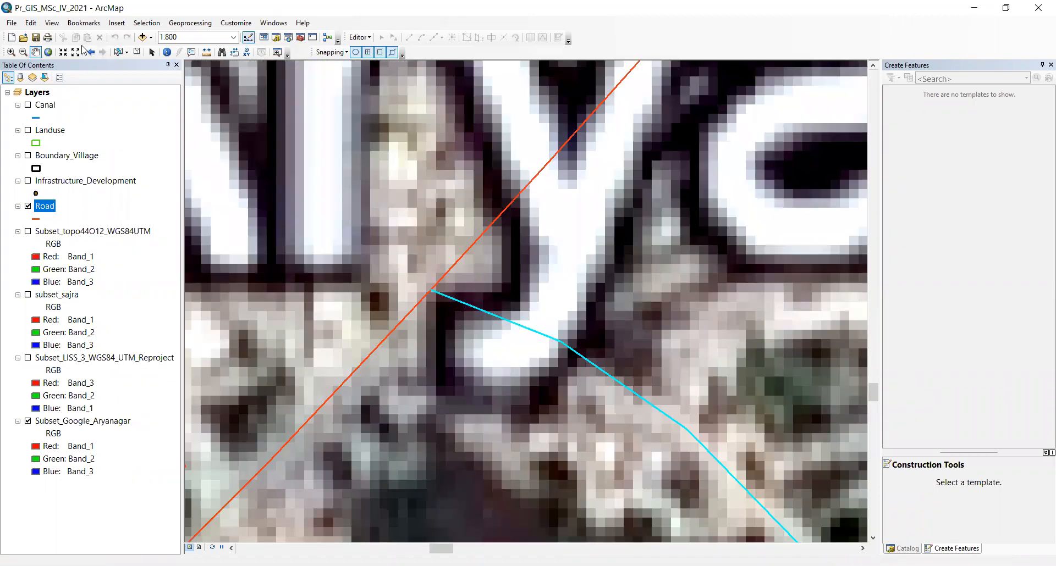
left_click(12, 52)
left_click_drag(418, 278, 452, 308)
left_click_drag(430, 217, 478, 287)
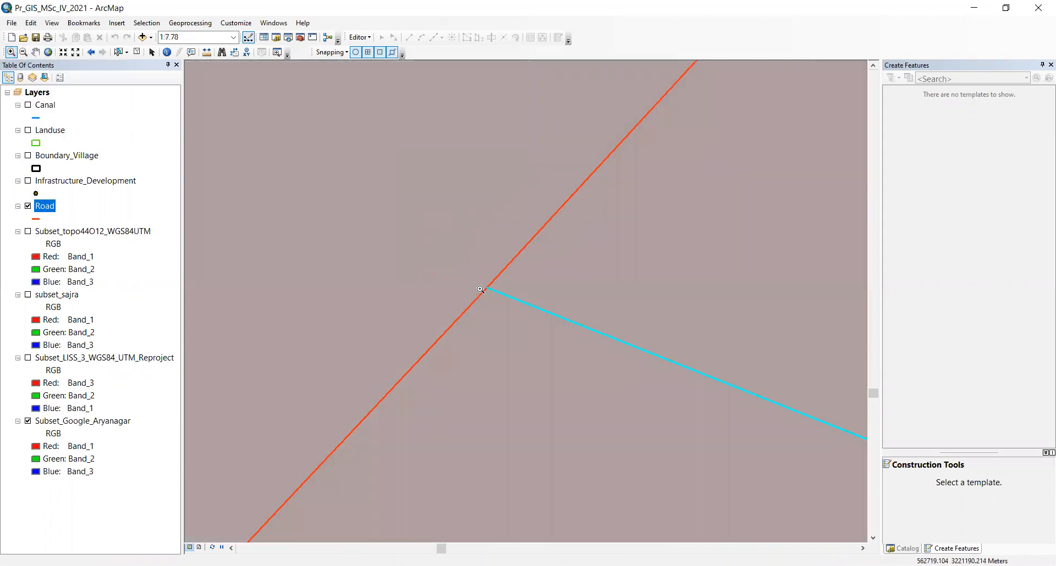
scroll(478, 288, "up", 2)
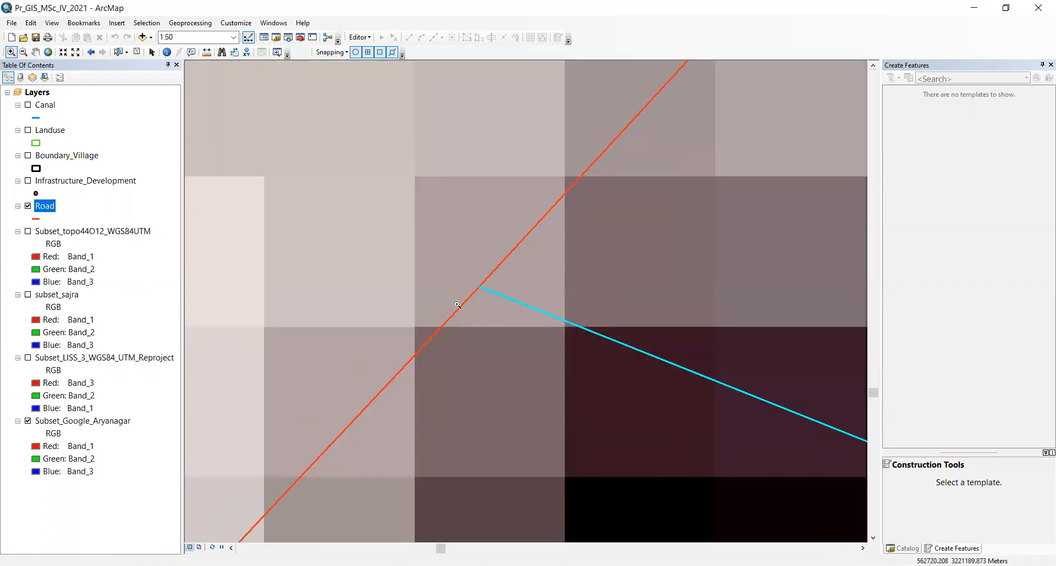
Select the diagonal road and the branch separately and together to check whether the diagonal road is split at their junction
left_click(120, 54)
left_click(705, 252)
left_click_drag(586, 271, 573, 342)
left_click_drag(492, 189, 576, 246)
left_click(510, 325)
left_click_drag(533, 279, 553, 352)
left_click_drag(517, 173, 593, 227)
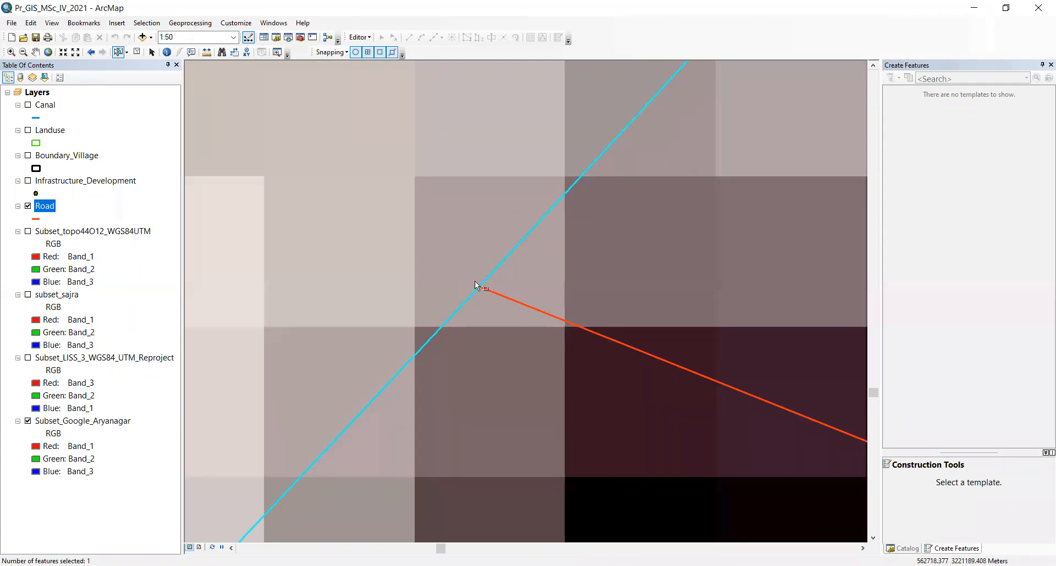
left_click(504, 285)
left_click_drag(502, 283, 506, 328)
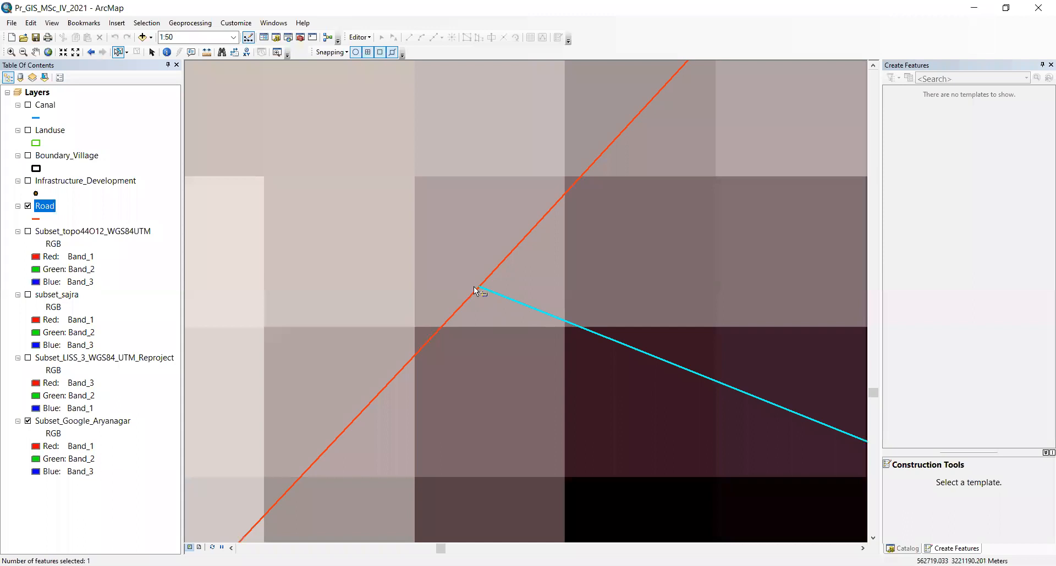
left_click_drag(536, 199, 568, 242)
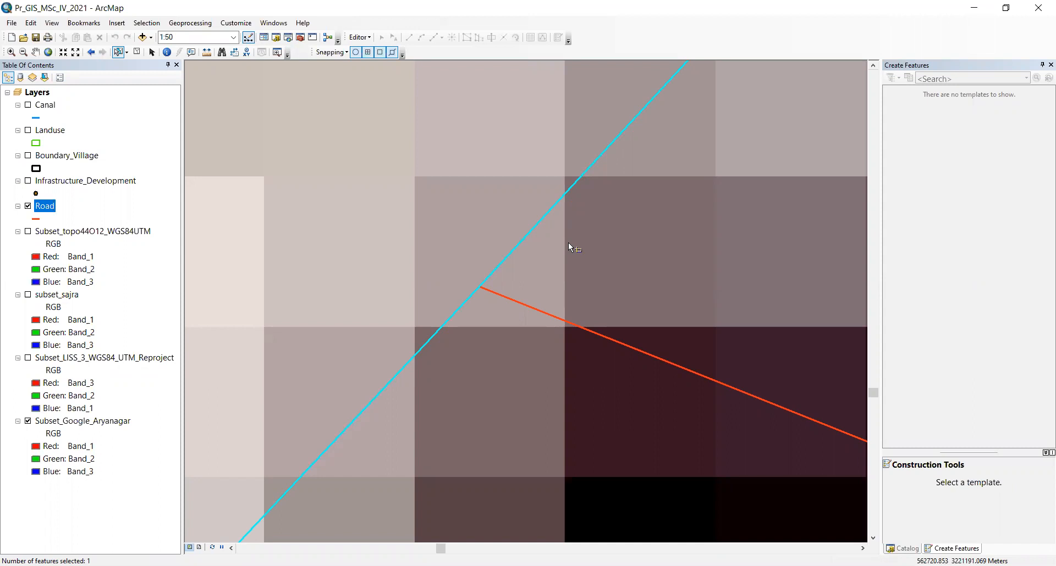
left_click_drag(513, 288, 513, 312)
left_click_drag(448, 255, 517, 322)
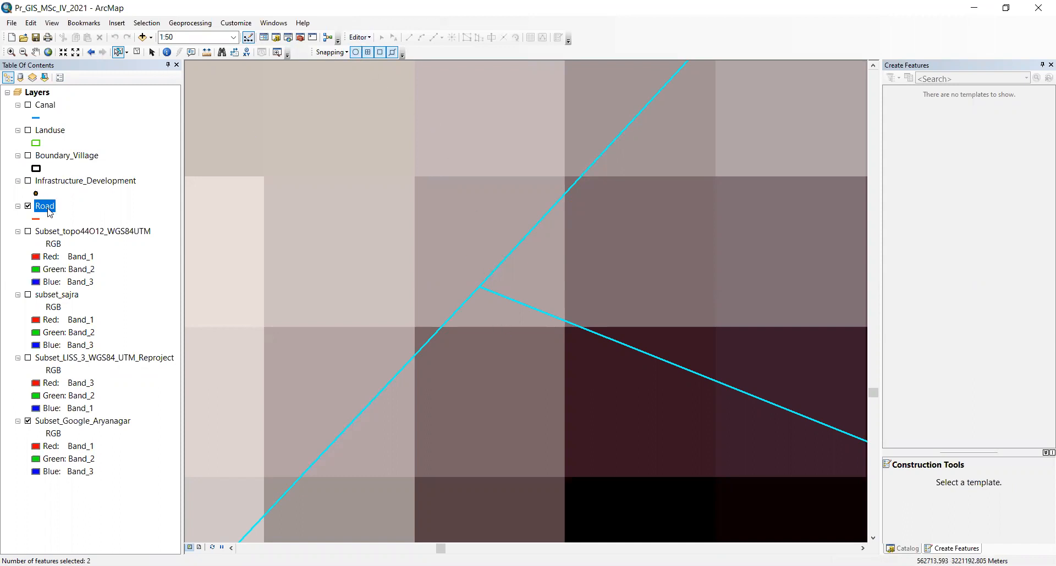
Start an edit session and try the Split tool with both road lines selected
left_click(359, 38)
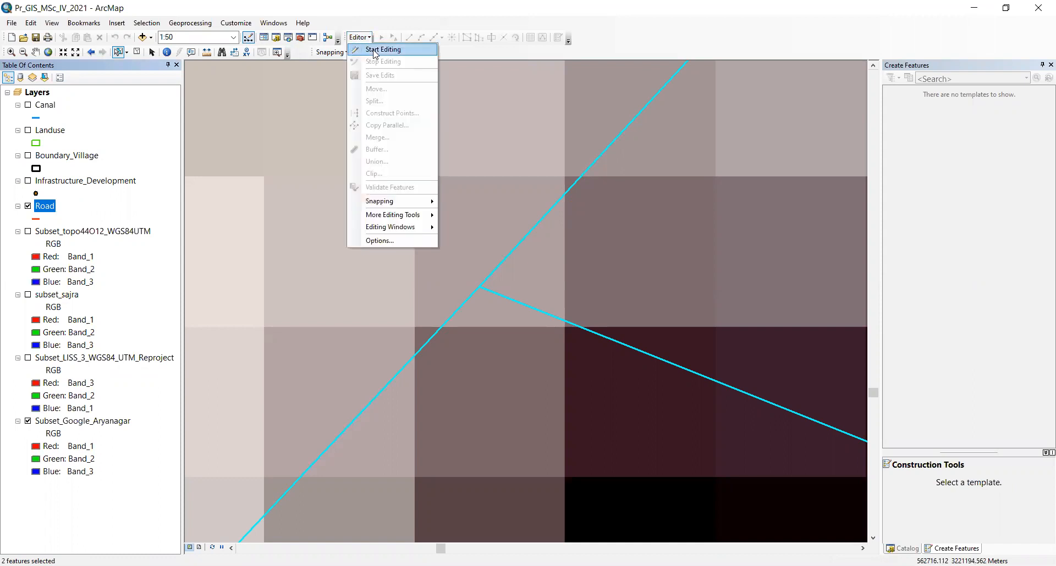
left_click(375, 50)
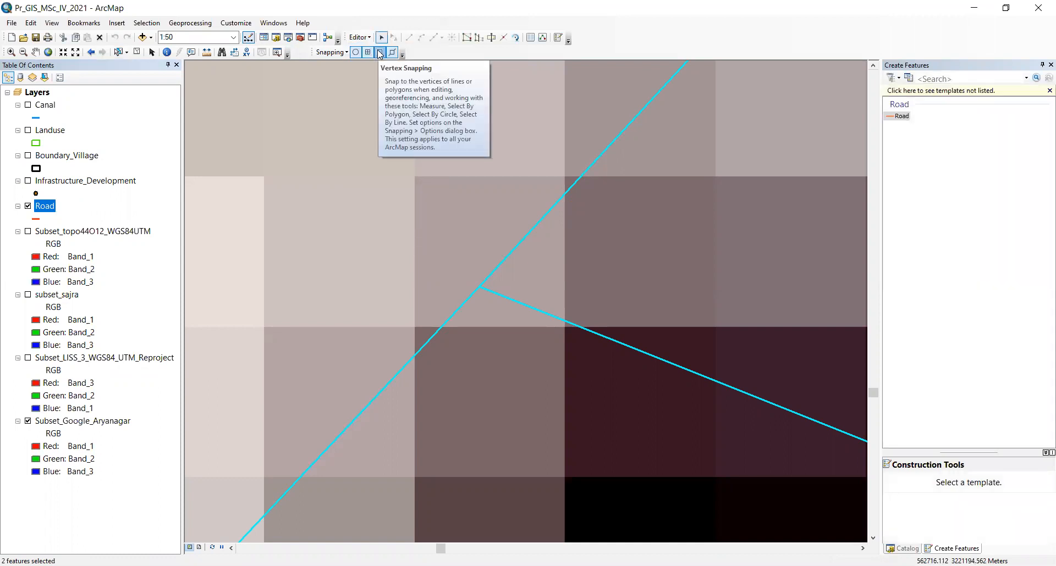
left_click(379, 52)
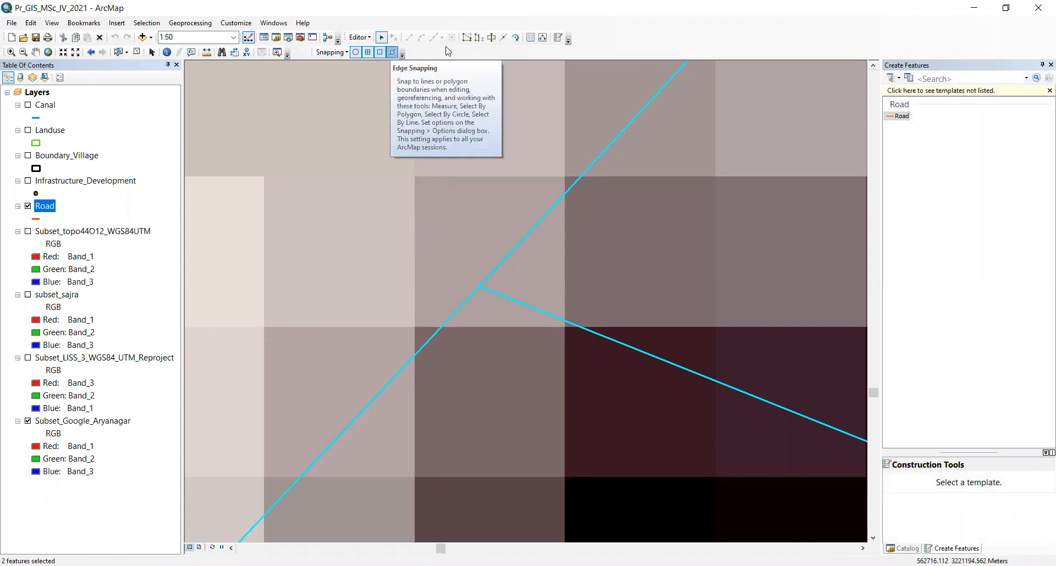
left_click(503, 39)
left_click(502, 39)
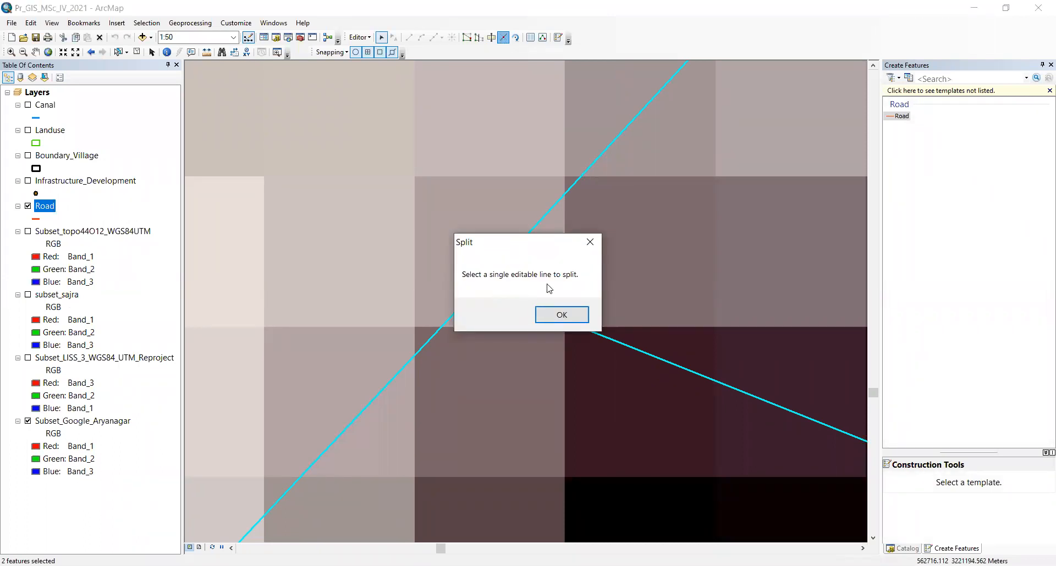
left_click(567, 324)
Select only the diagonal road and split it at the branch road's endpoint
left_click(119, 54)
left_click(613, 253)
left_click_drag(586, 277, 603, 380)
left_click_drag(527, 202, 573, 236)
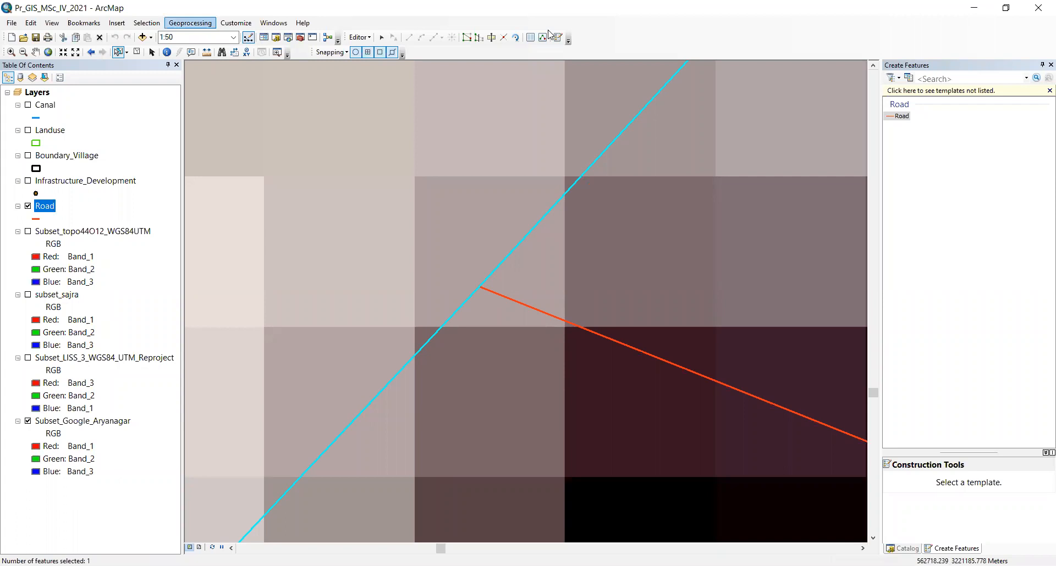
left_click(503, 37)
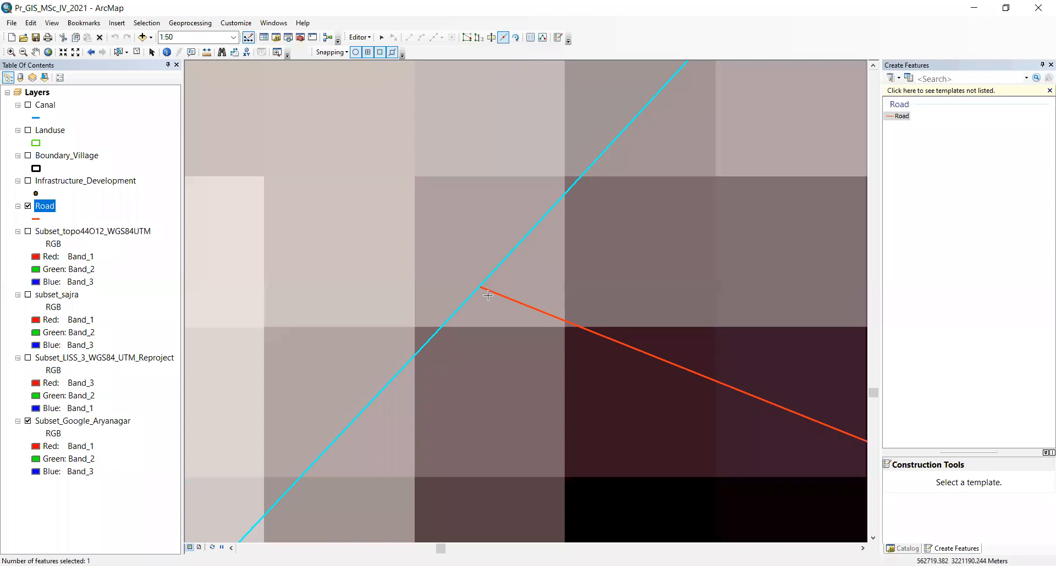
scroll(485, 293, "down", 1)
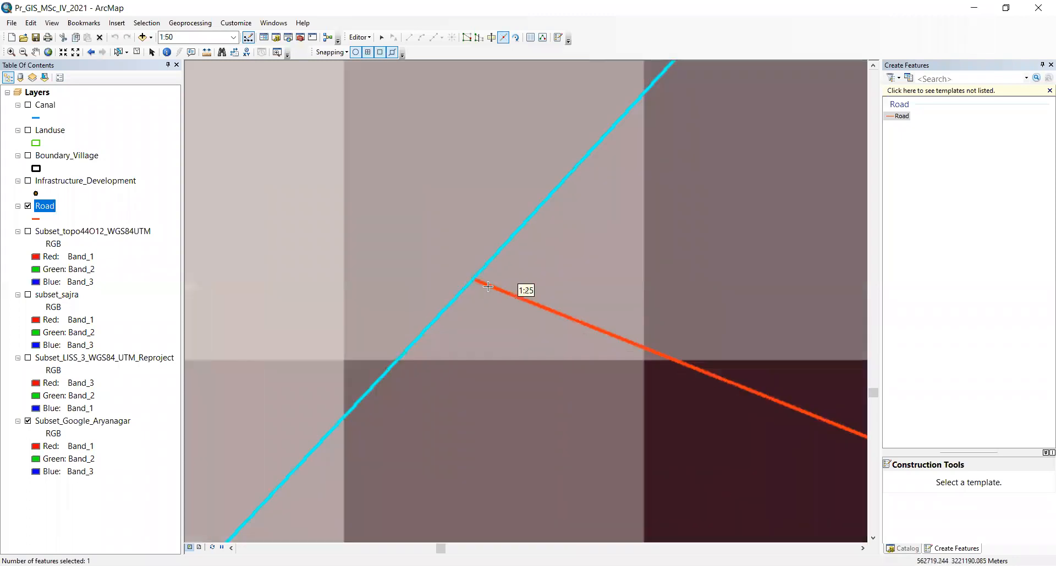
scroll(487, 286, "down", 1)
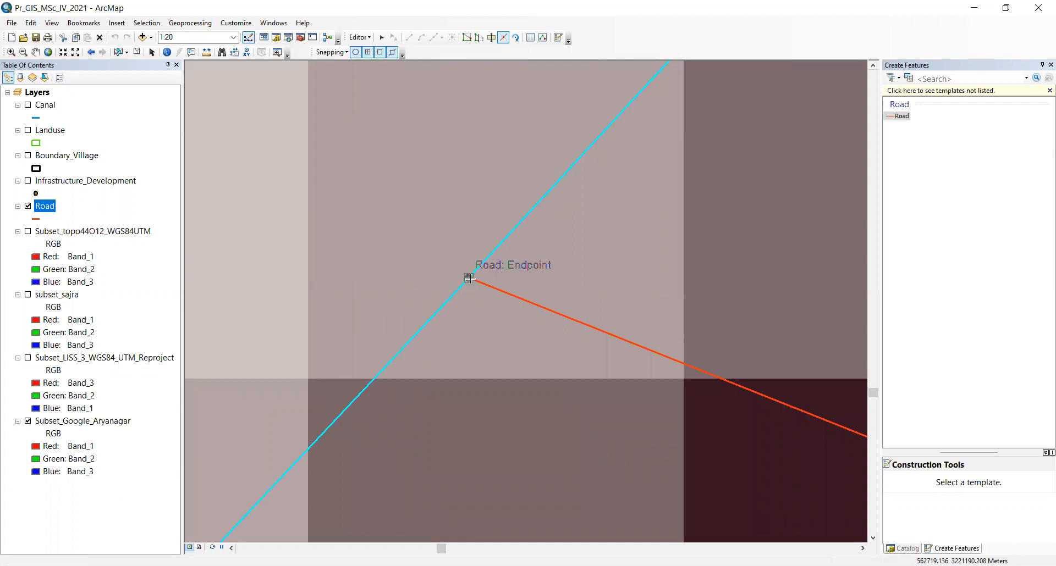
double_click(469, 279)
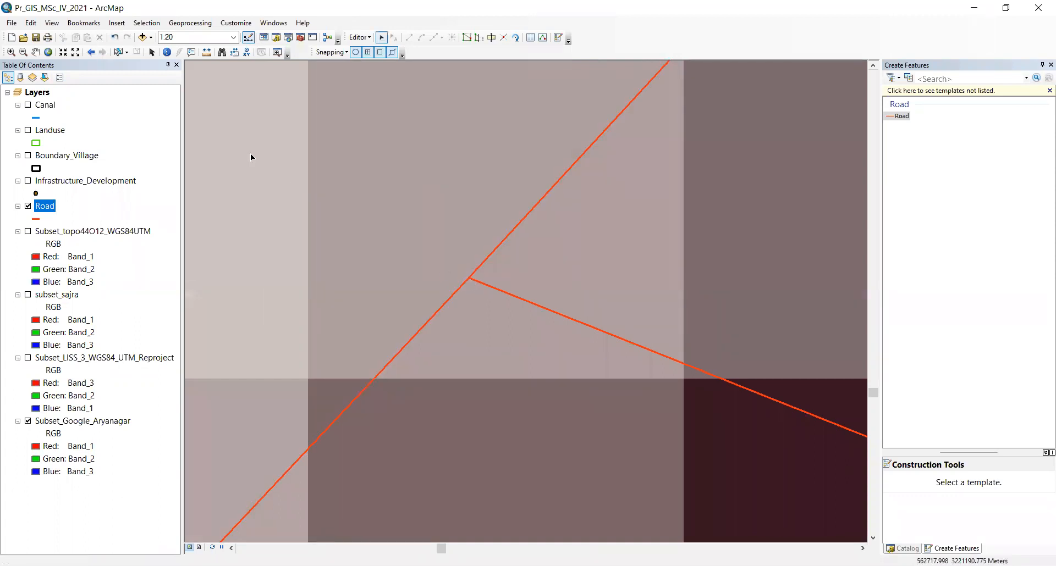
Select the road pieces on each side of the junction in turn to verify the split
left_click(117, 52)
left_click_drag(564, 270, 550, 355)
left_click_drag(410, 299, 470, 376)
left_click_drag(496, 231, 517, 330)
left_click_drag(423, 302, 453, 360)
left_click_drag(493, 212, 483, 324)
left_click_drag(422, 299, 447, 348)
left_click(498, 257)
left_click_drag(497, 219, 493, 335)
left_click_drag(408, 296, 447, 352)
left_click_drag(487, 196, 531, 356)
left_click_drag(411, 314, 464, 368)
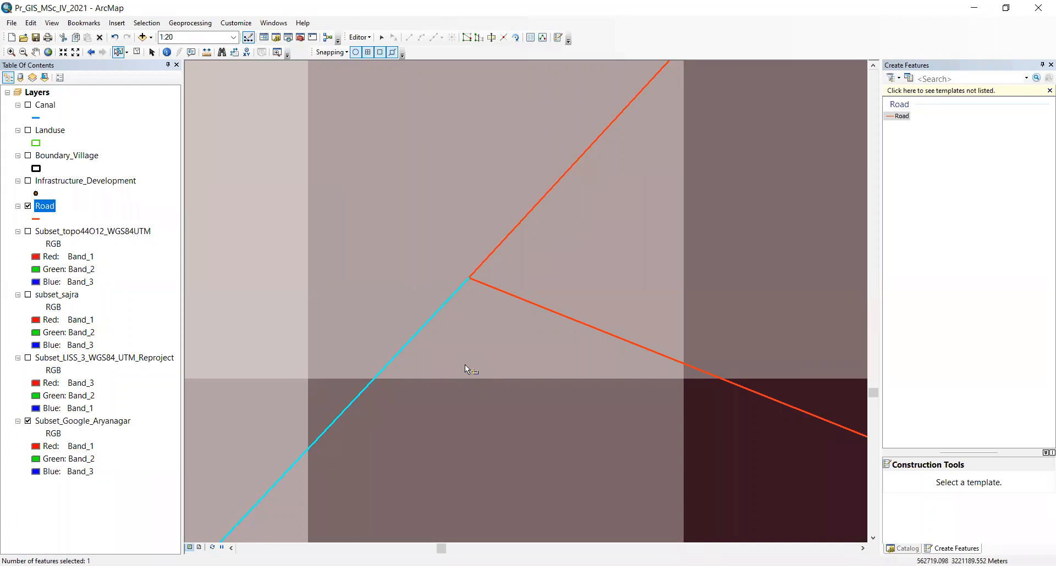
Select the remaining road line at the junction to check its extent, and clear the selection
left_click_drag(516, 269, 531, 368)
left_click(536, 279)
scroll(234, 162, "down", 1)
Select the western diagonal road where it crosses the horizontal road near Arya Nagar to check whether it is split there
left_click(48, 52)
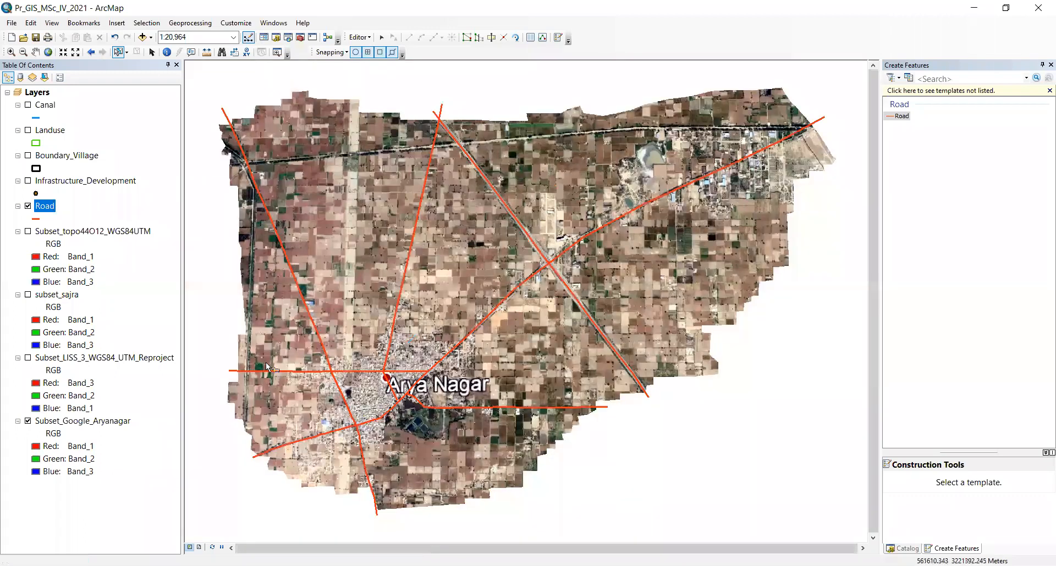
scroll(276, 384, "up", 2)
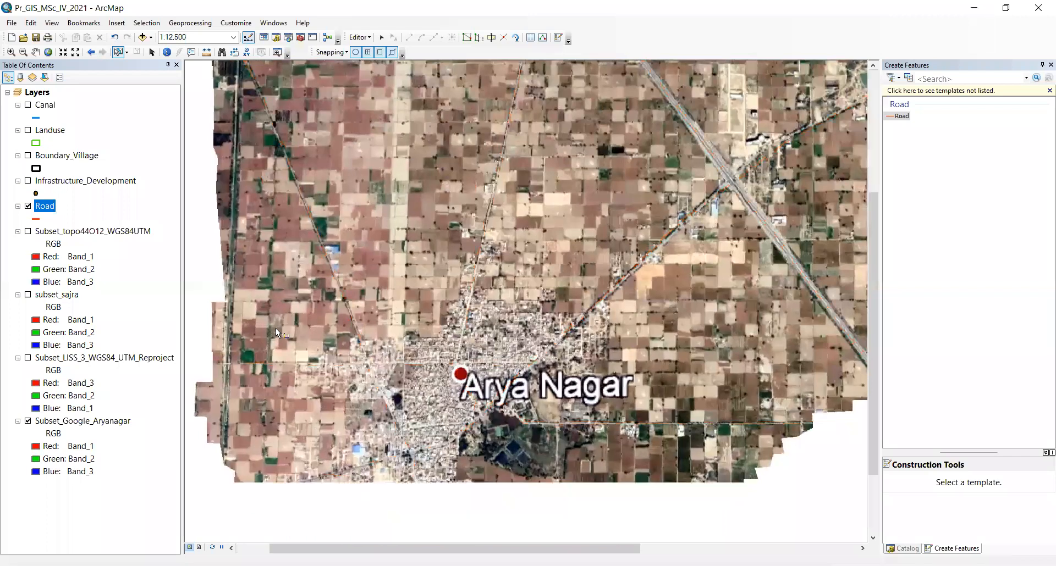
left_click_drag(275, 328, 312, 391)
scroll(352, 395, "up", 4)
left_click_drag(387, 352, 448, 385)
left_click(328, 323)
left_click(401, 338)
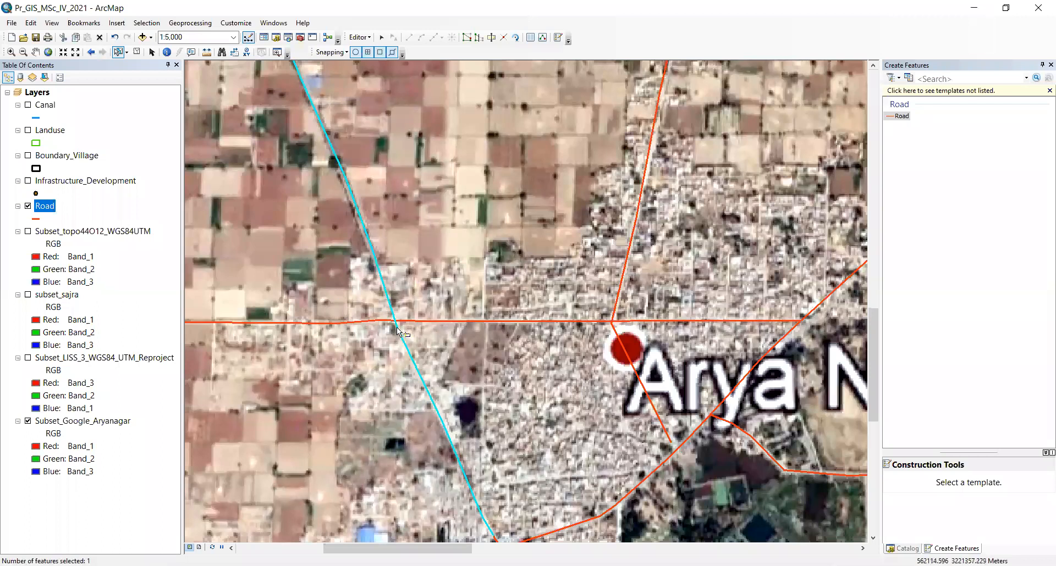
Split the selected western diagonal road at its crossing with the horizontal road
scroll(443, 319, "up", 3)
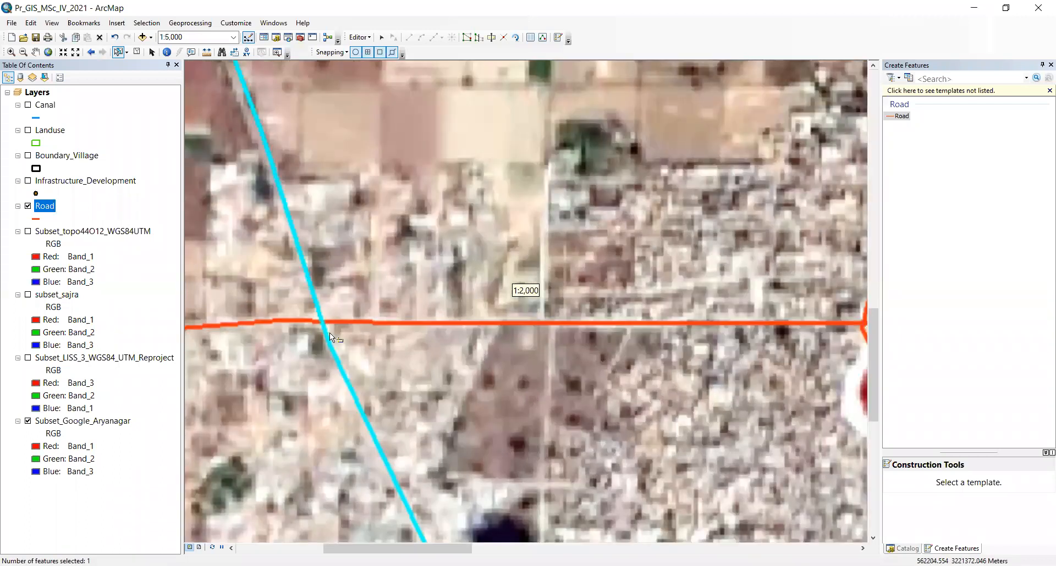
scroll(262, 335, "up", 2)
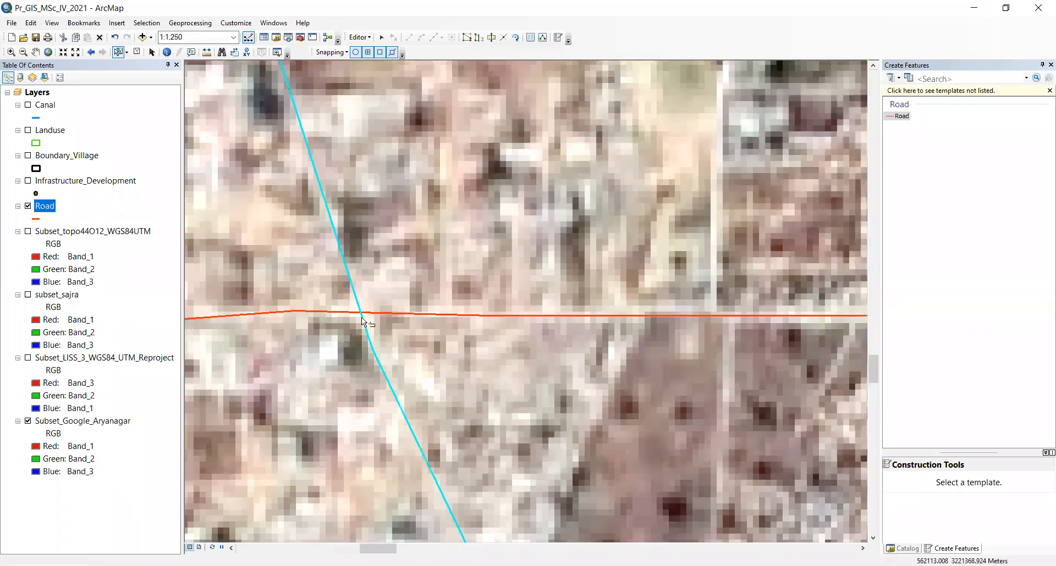
scroll(361, 318, "up", 5)
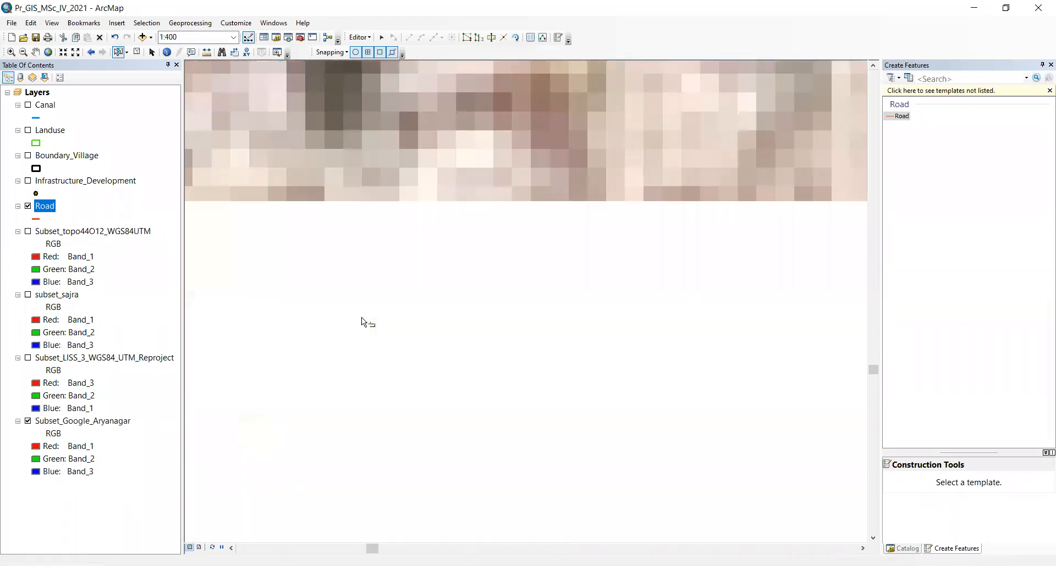
scroll(359, 299, "up", 1)
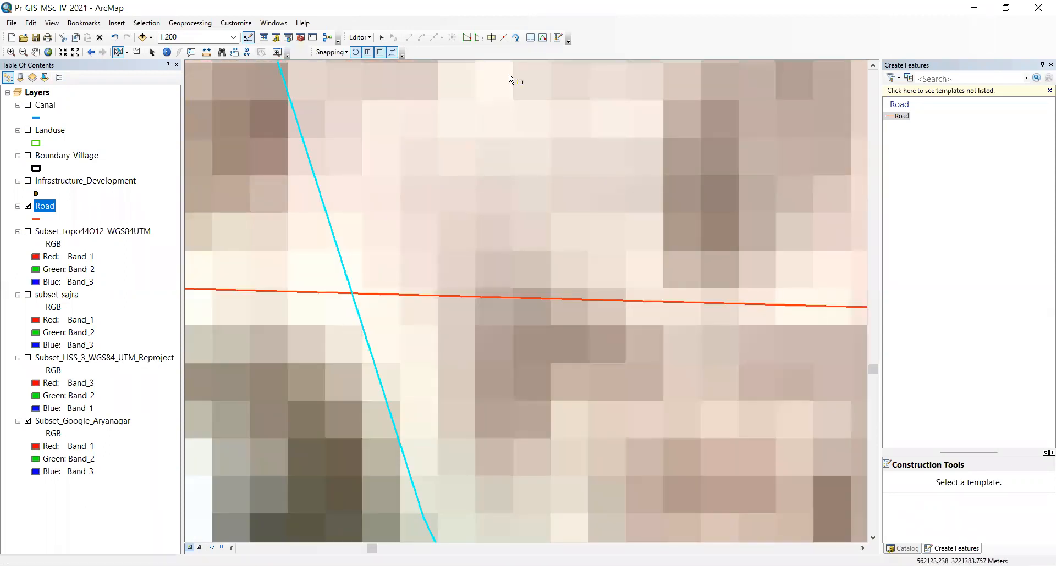
left_click(502, 38)
left_click(352, 293)
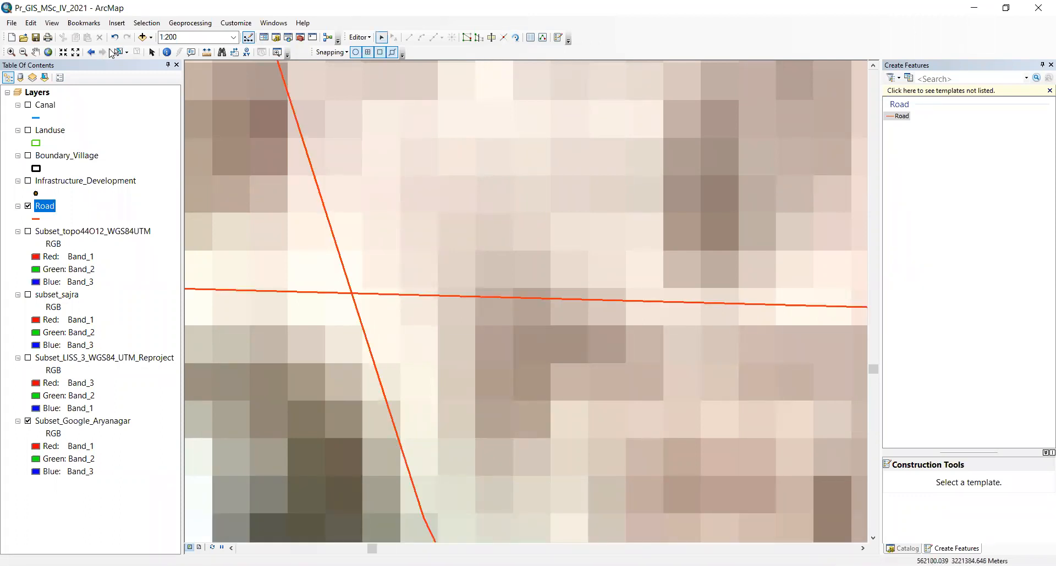
Select the diagonal road's pieces above and below the crossing in turn to verify the split
left_click_drag(265, 157, 399, 230)
left_click_drag(338, 329, 373, 343)
scroll(339, 295, "down", 2)
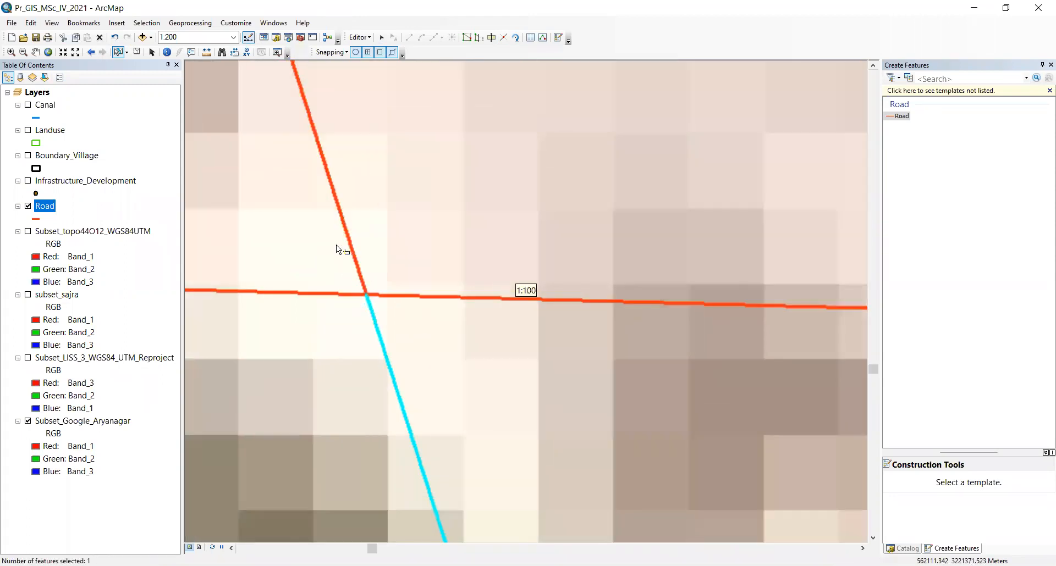
Select the horizontal road and split it at its crossing with the western diagonal road
left_click_drag(426, 273, 494, 345)
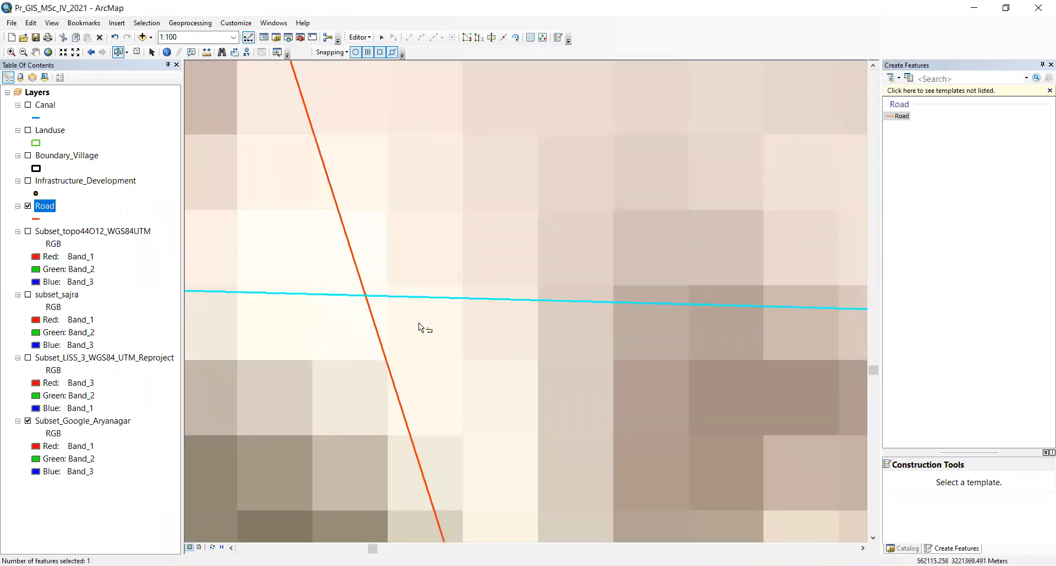
left_click(504, 38)
left_click(365, 296)
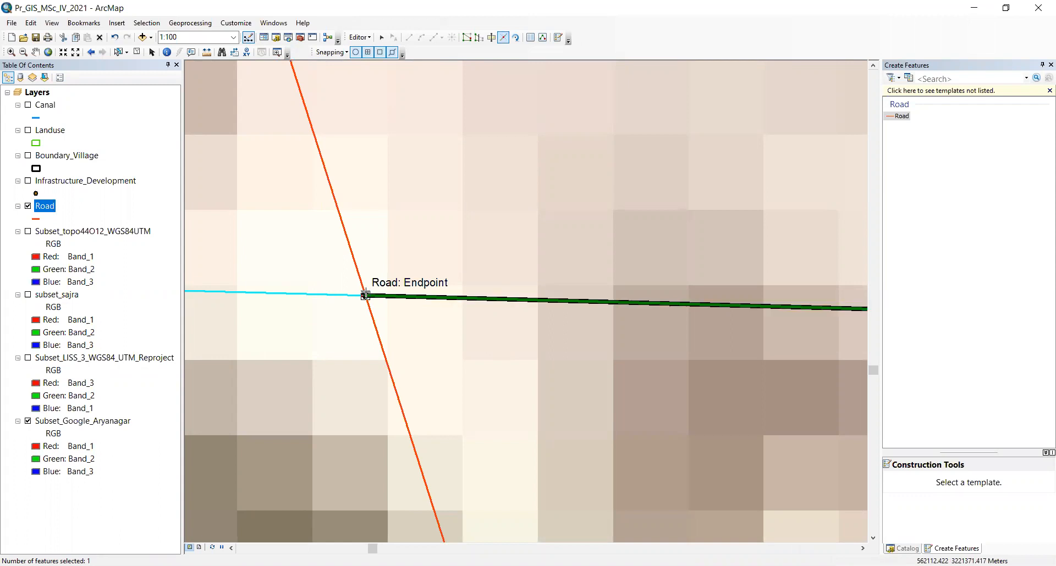
Select the four road pieces around the crossing in turn to verify both splits, and clear the selection
left_click(123, 53)
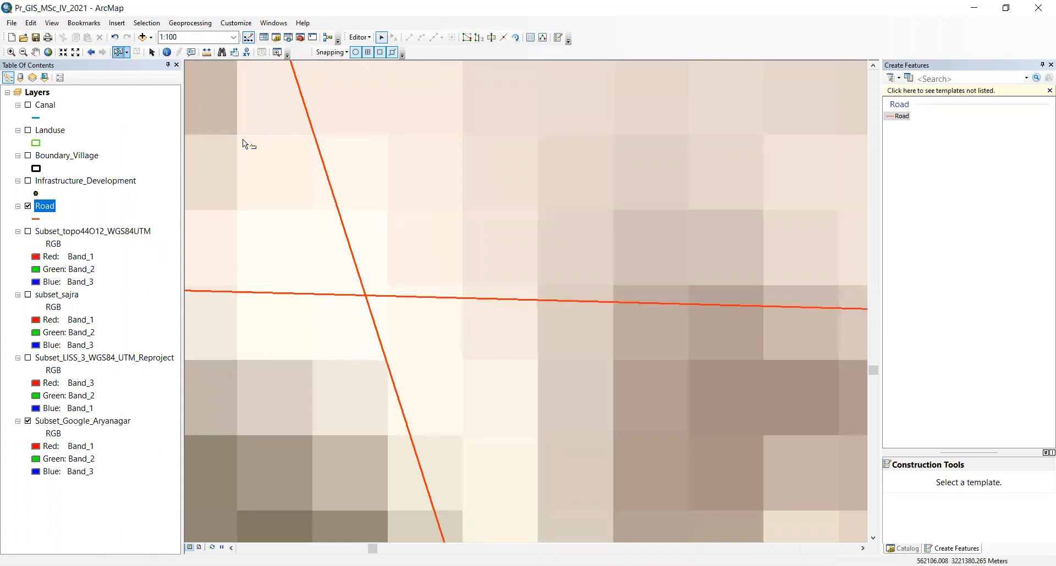
left_click(482, 303)
left_click(406, 373)
left_click(259, 303)
left_click_drag(285, 221, 383, 292)
left_click_drag(358, 337, 416, 408)
left_click(321, 295)
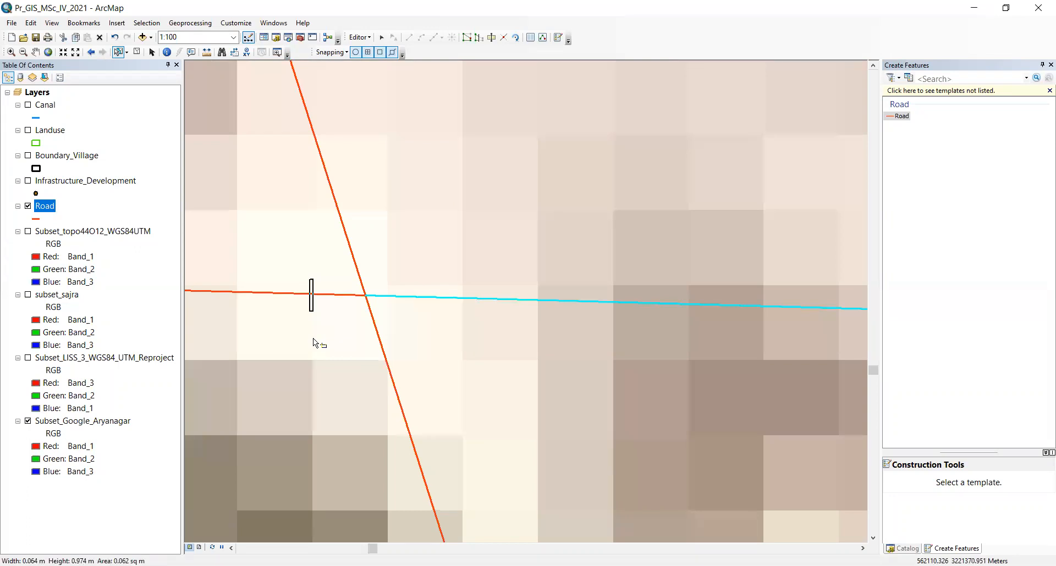
left_click_drag(365, 341, 421, 389)
left_click_drag(309, 222, 392, 275)
left_click(421, 349)
Look over the rest of the Arya Nagar road network for other crossings
scroll(421, 349, "down", 1)
scroll(421, 348, "down", 3)
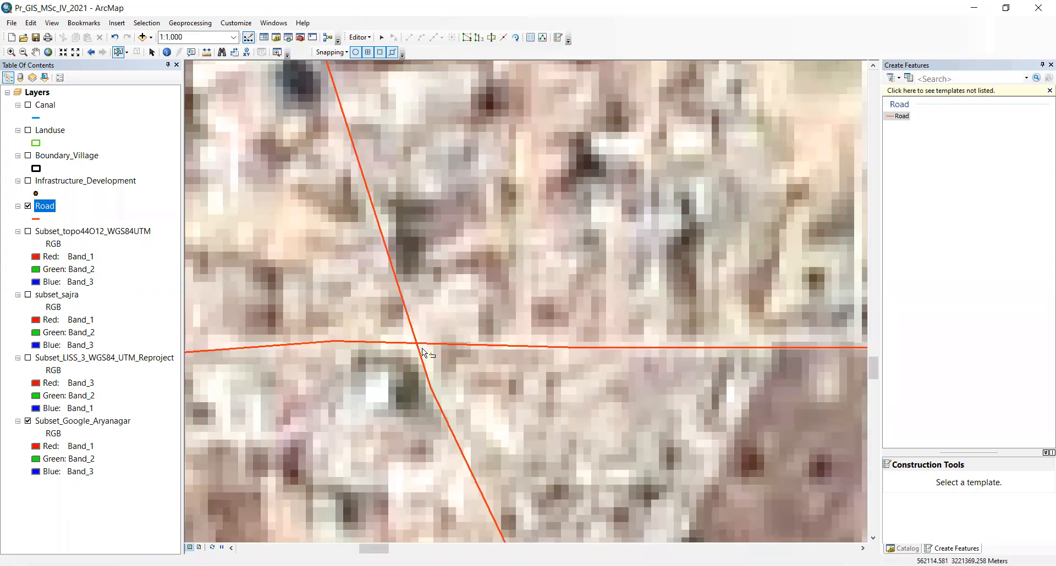
scroll(421, 348, "down", 3)
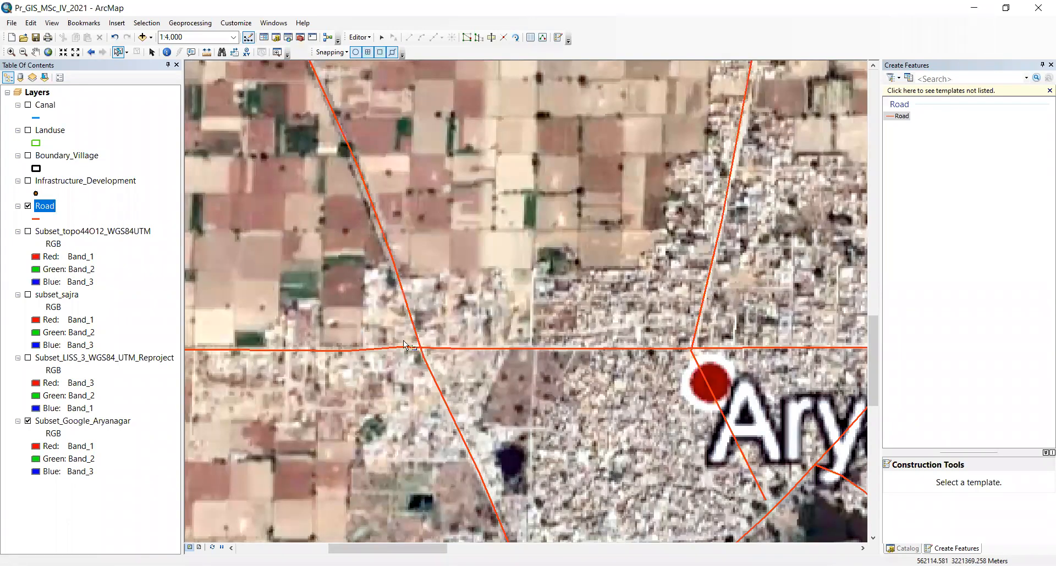
scroll(422, 351, "down", 2)
scroll(417, 348, "down", 2)
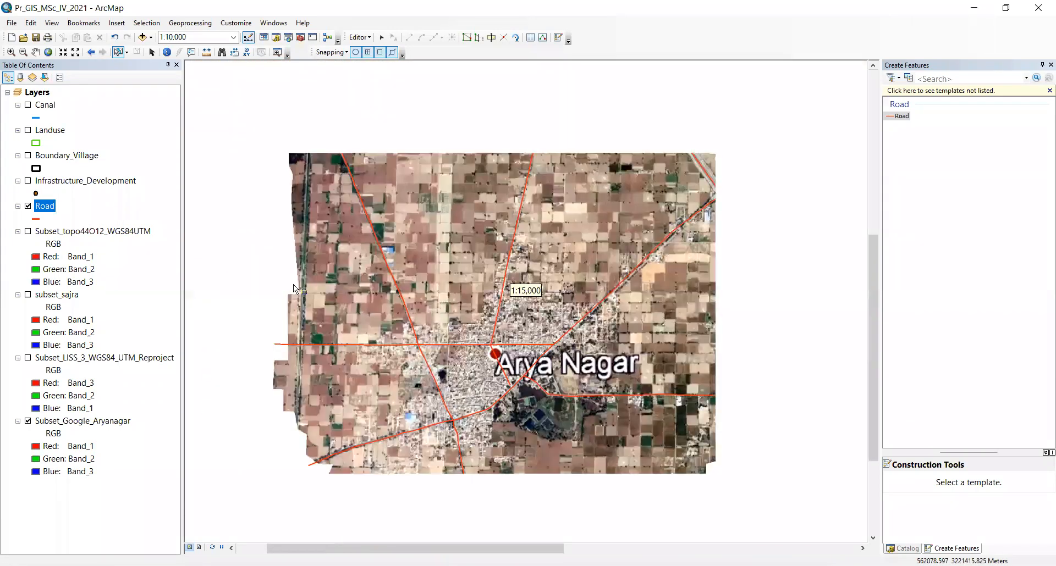
left_click(36, 51)
left_click_drag(316, 125, 334, 219)
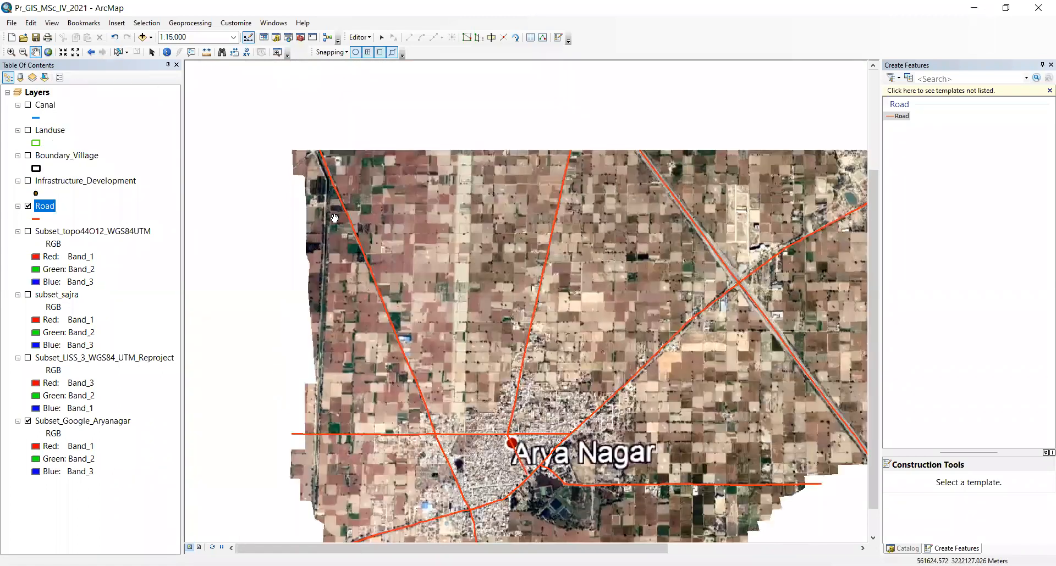
scroll(335, 219, "down", 3)
scroll(561, 396, "up", 3)
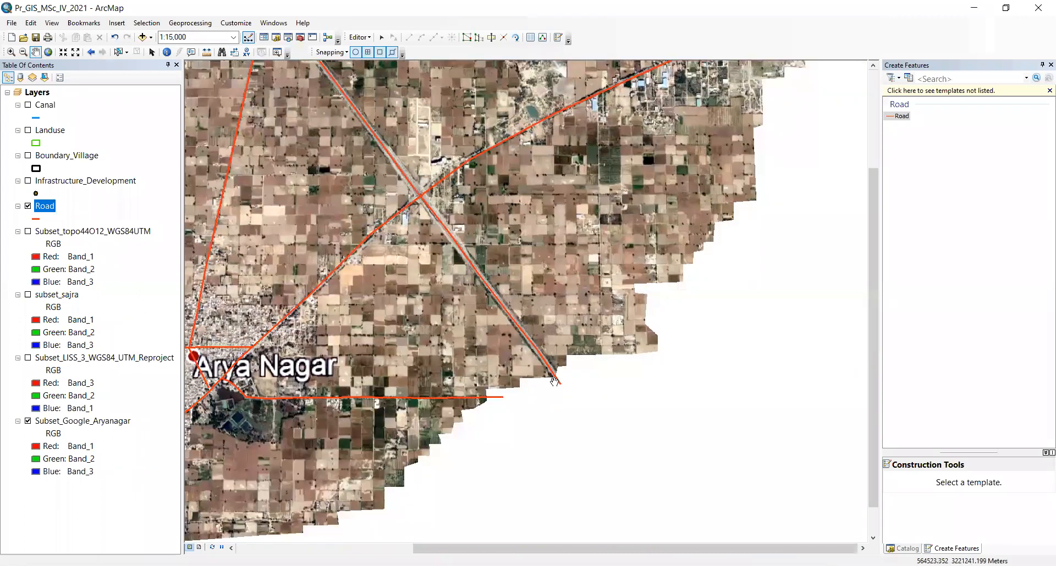
Select the wide southeast-running road and the northeast road in turn to check whether either is split at their crossing
left_click(118, 52)
left_click_drag(498, 255, 487, 338)
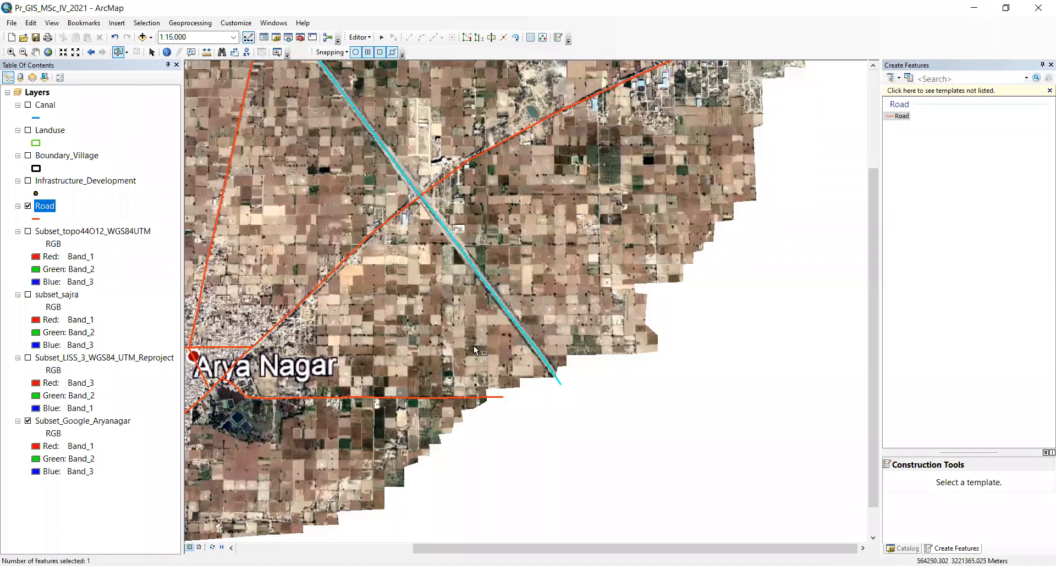
left_click(499, 342)
left_click_drag(470, 230, 423, 289)
left_click(424, 289)
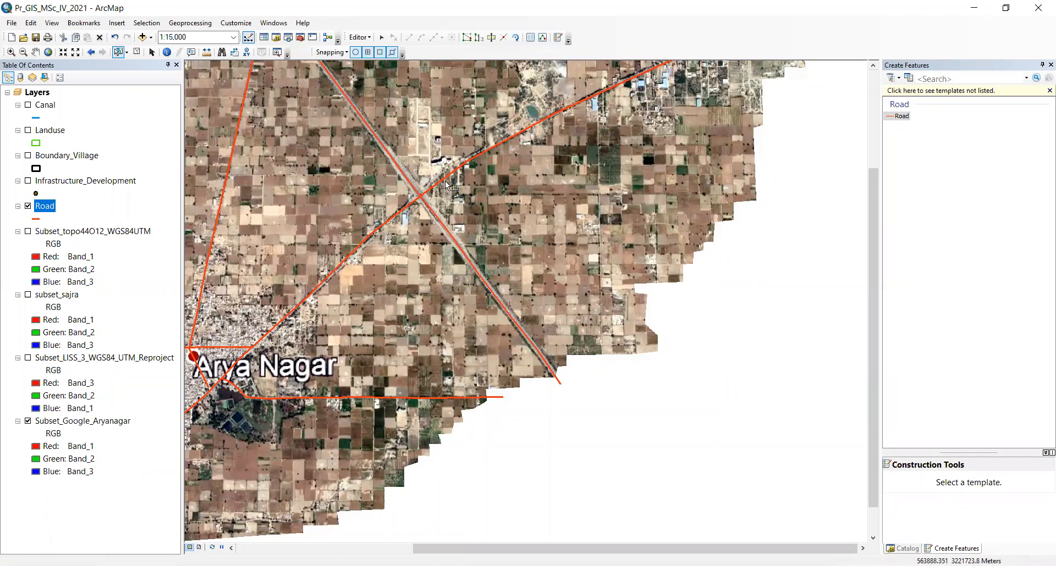
left_click_drag(449, 165, 428, 282)
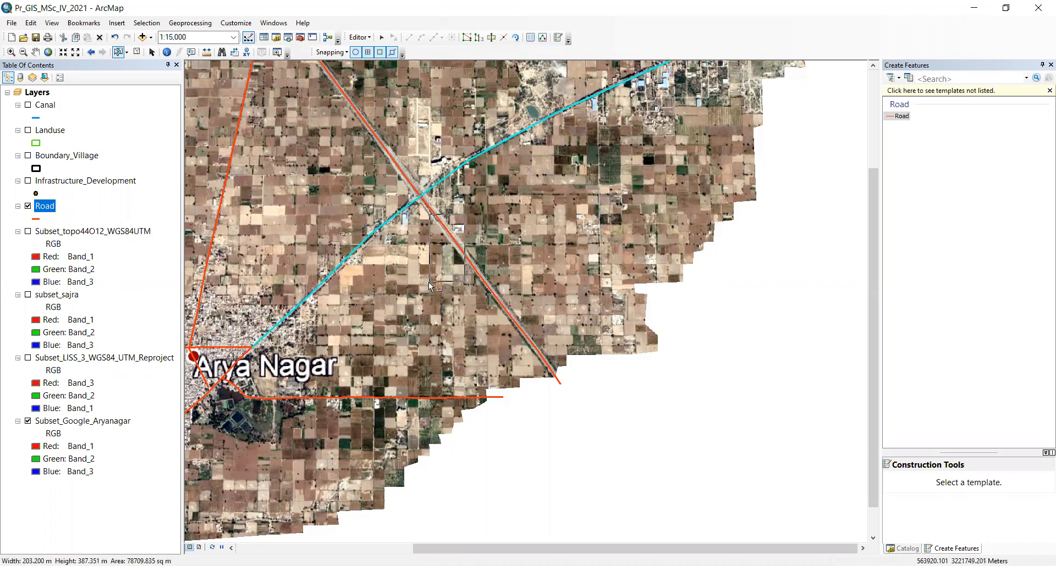
left_click(403, 282)
Select the two roads crossing at the map's northern edge together and individually to check whether they are split there
left_click(35, 51)
left_click_drag(294, 62, 492, 272)
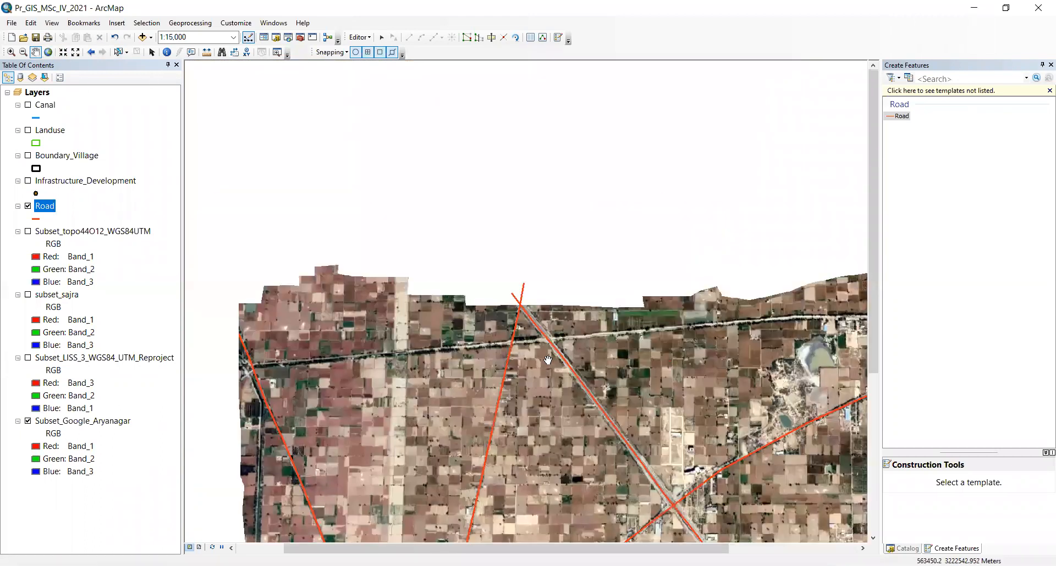
scroll(460, 212, "up", 5)
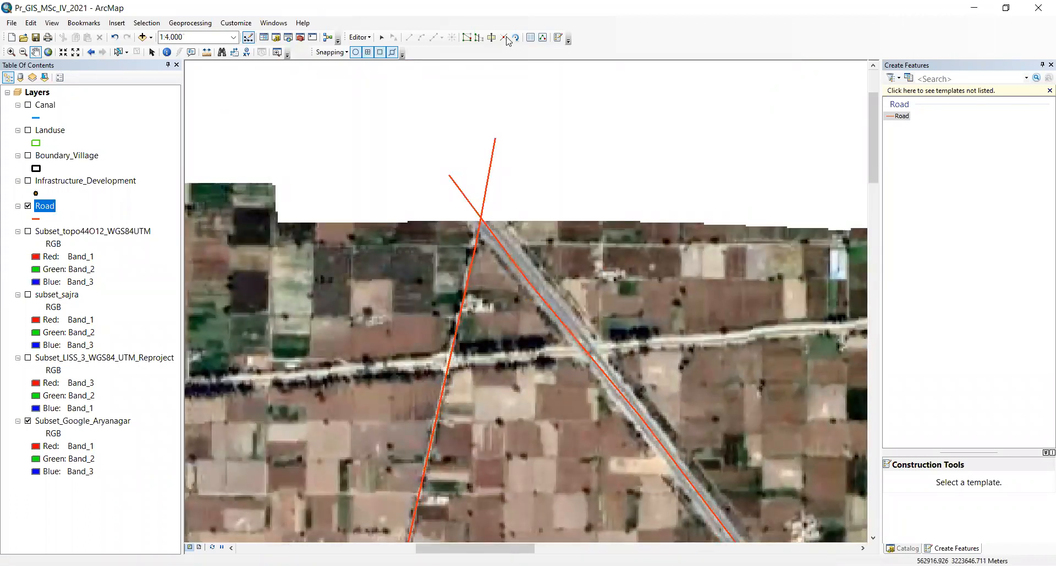
left_click(118, 51)
left_click_drag(451, 252, 514, 338)
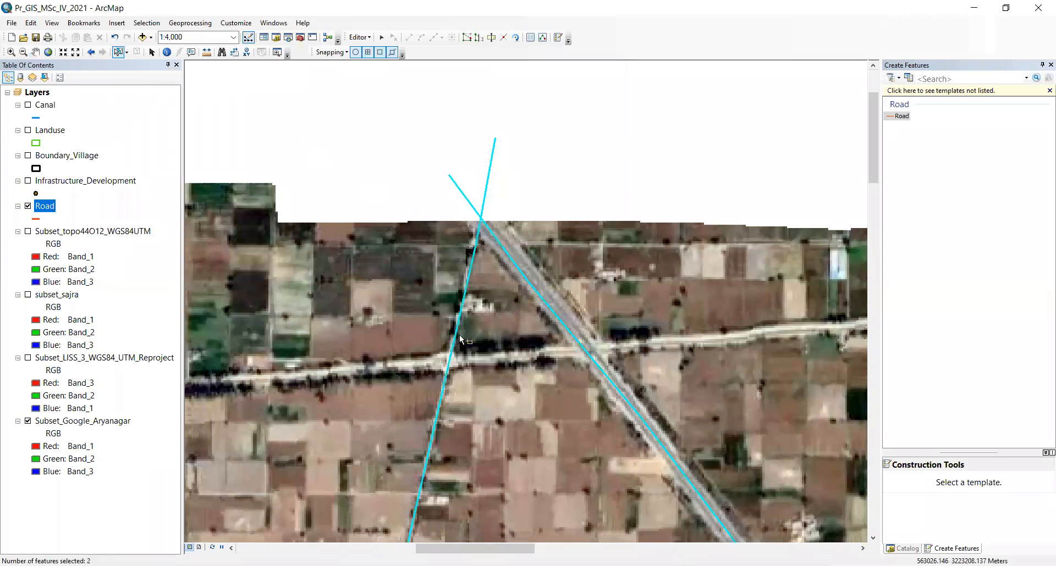
left_click(494, 347)
left_click_drag(448, 295, 480, 355)
left_click_drag(511, 241, 510, 294)
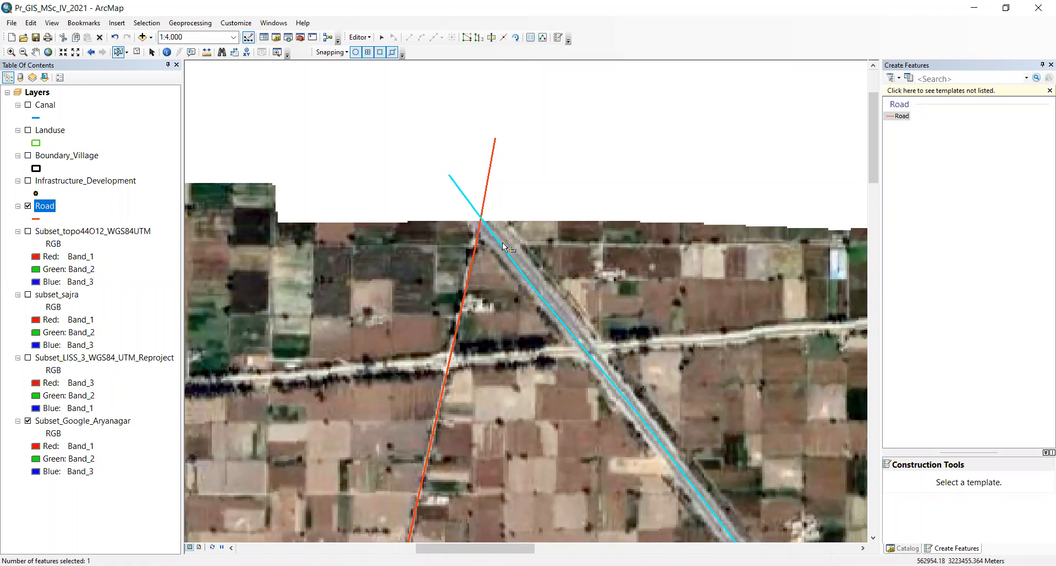
scroll(600, 360, "down", 2)
scroll(599, 360, "up", 3)
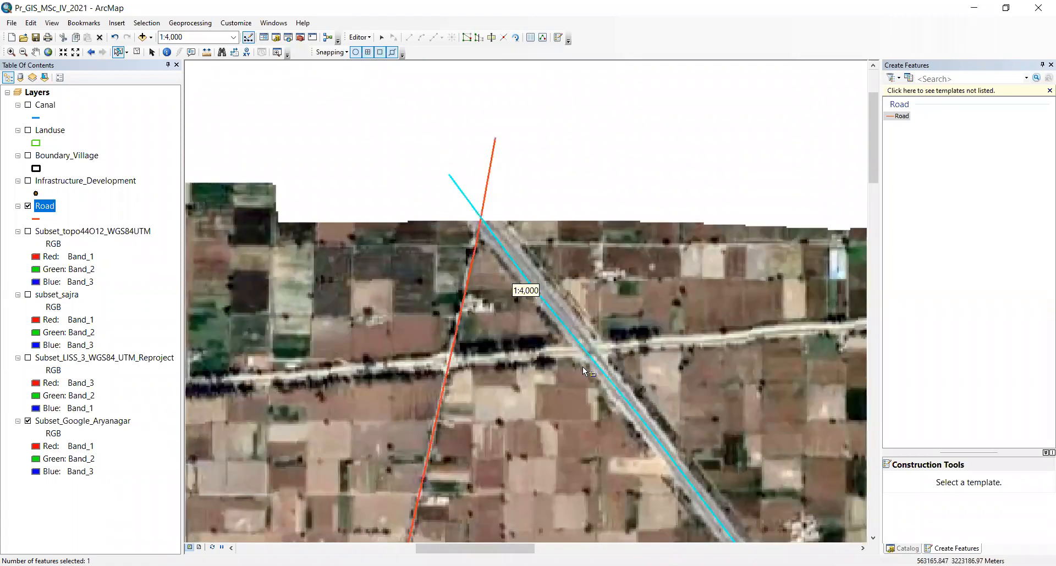
scroll(520, 288, "down", 2)
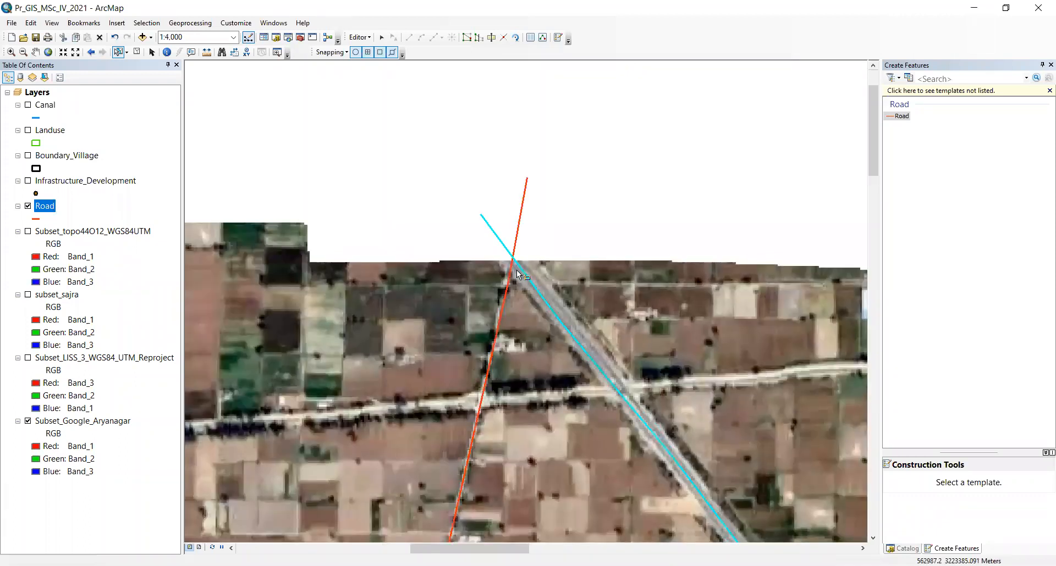
scroll(516, 269, "down", 2)
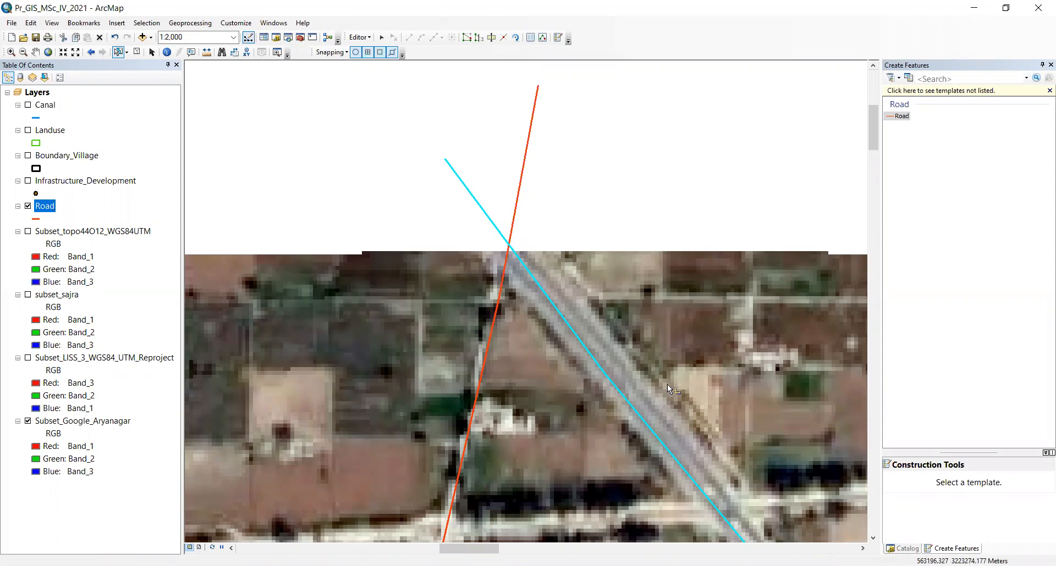
scroll(668, 385, "up", 2)
Examine the crossing of the selected wide road and the northeast road up close
left_click(35, 51)
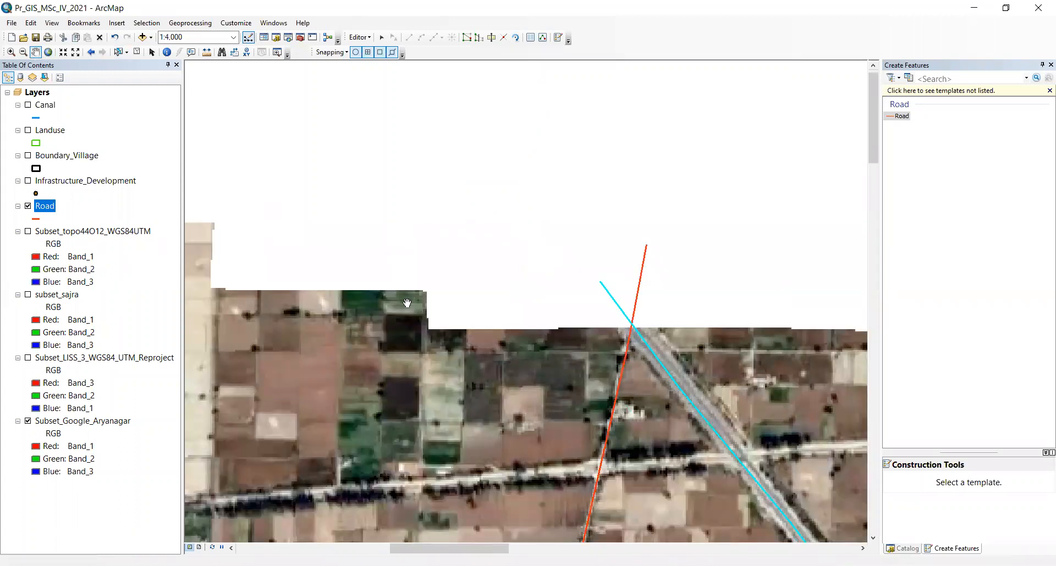
left_click_drag(800, 536, 460, 279)
scroll(551, 396, "up", 2)
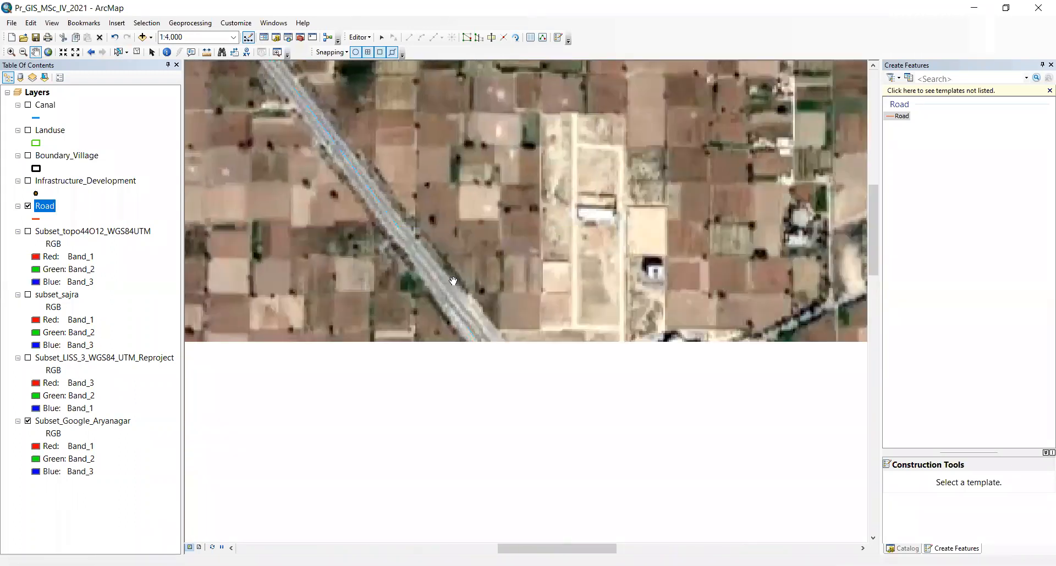
scroll(472, 297, "down", 3)
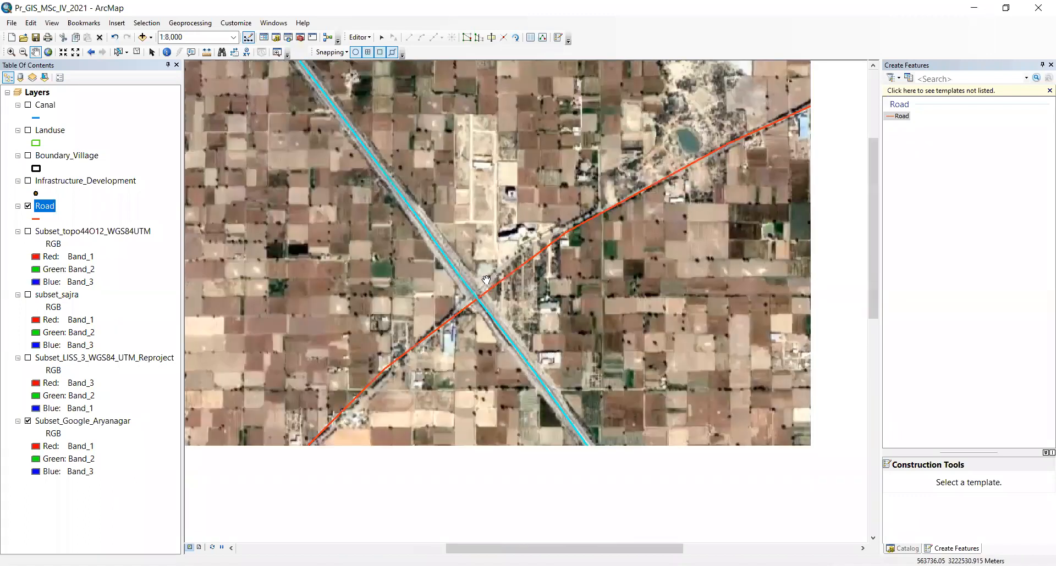
scroll(472, 297, "down", 1)
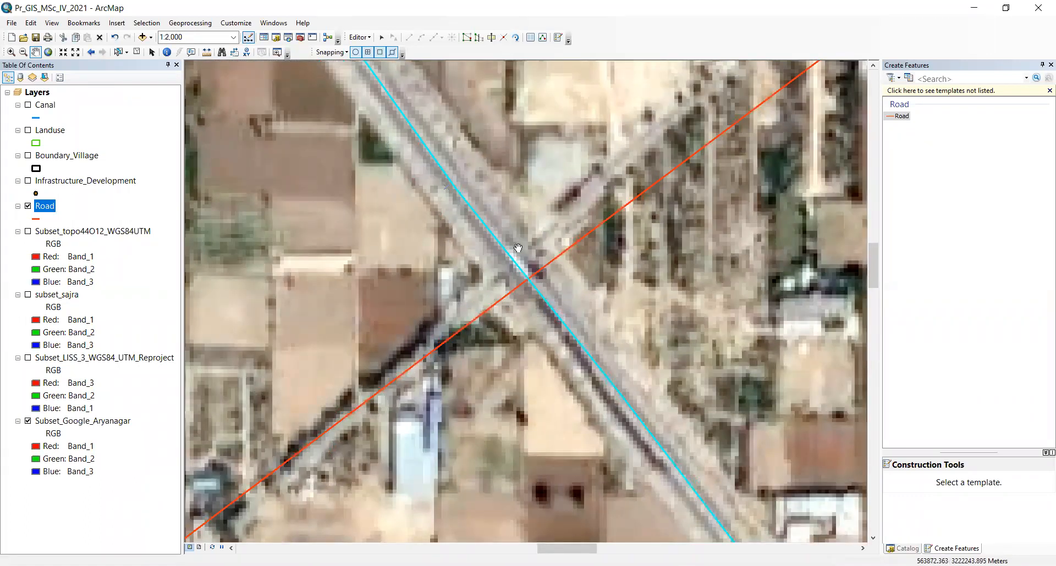
scroll(528, 270, "down", 2)
scroll(528, 270, "down", 1)
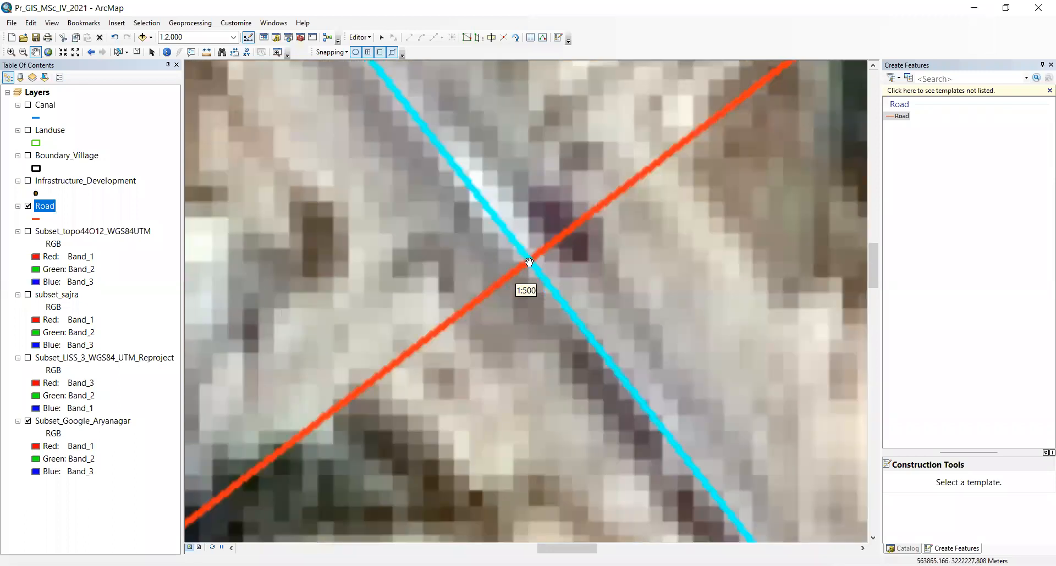
scroll(528, 263, "up", 3)
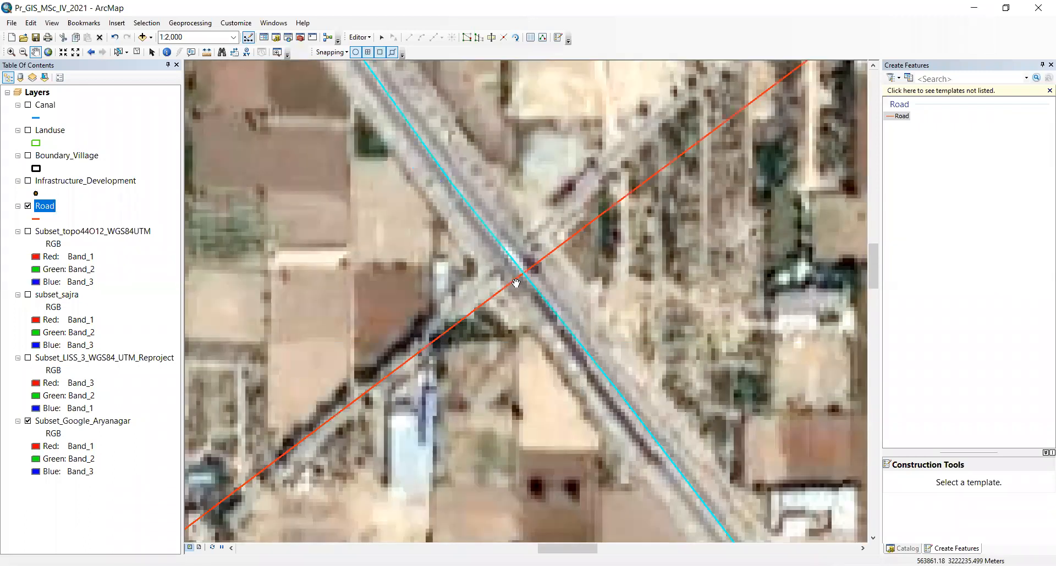
scroll(520, 283, "up", 1)
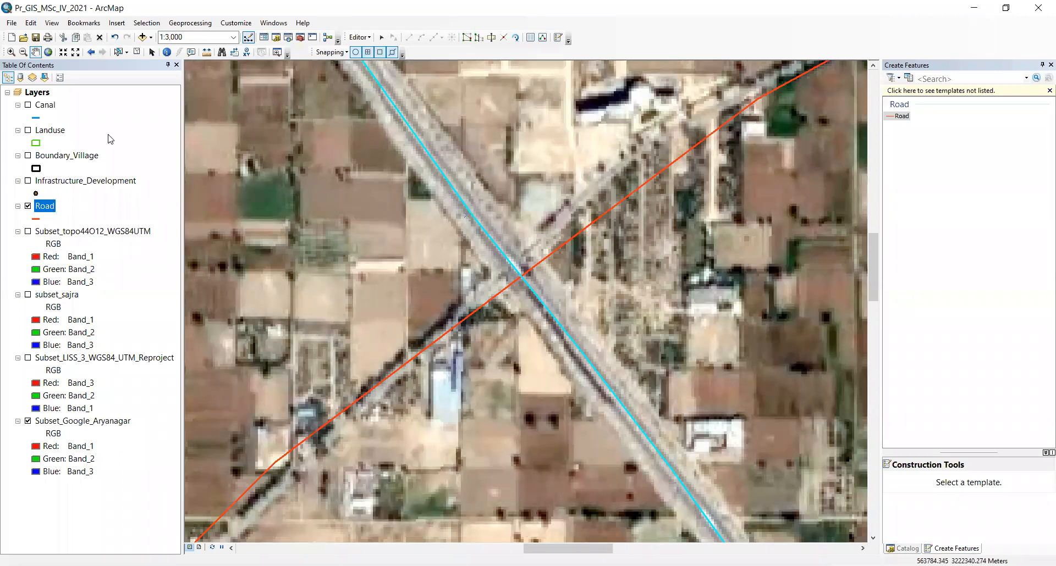
Digitize a link road about 123 m long from the northeast road, along the wide road's east side, to a vertex south of the crossing
left_click(118, 52)
left_click(344, 202)
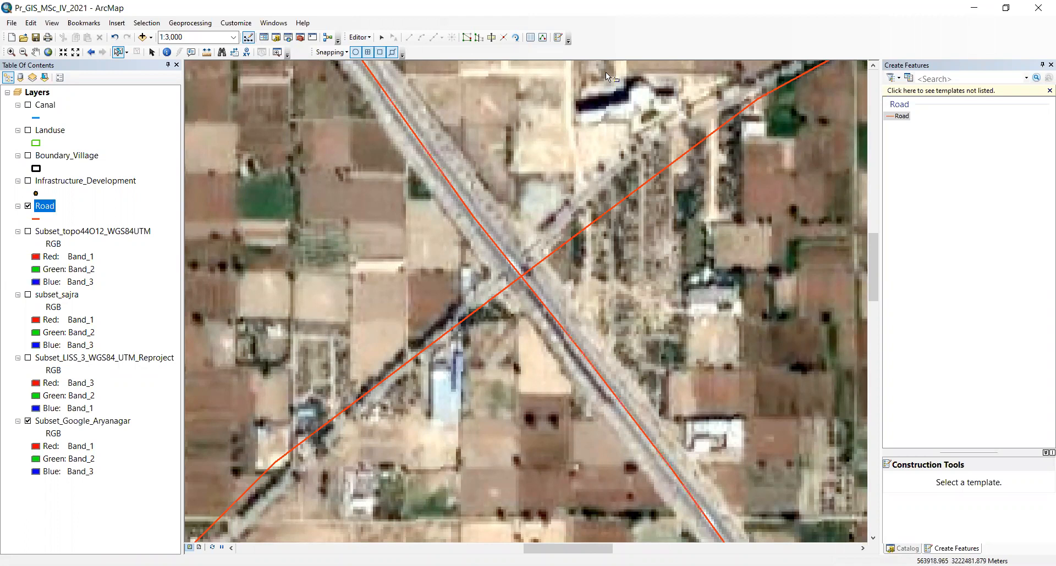
left_click(902, 119)
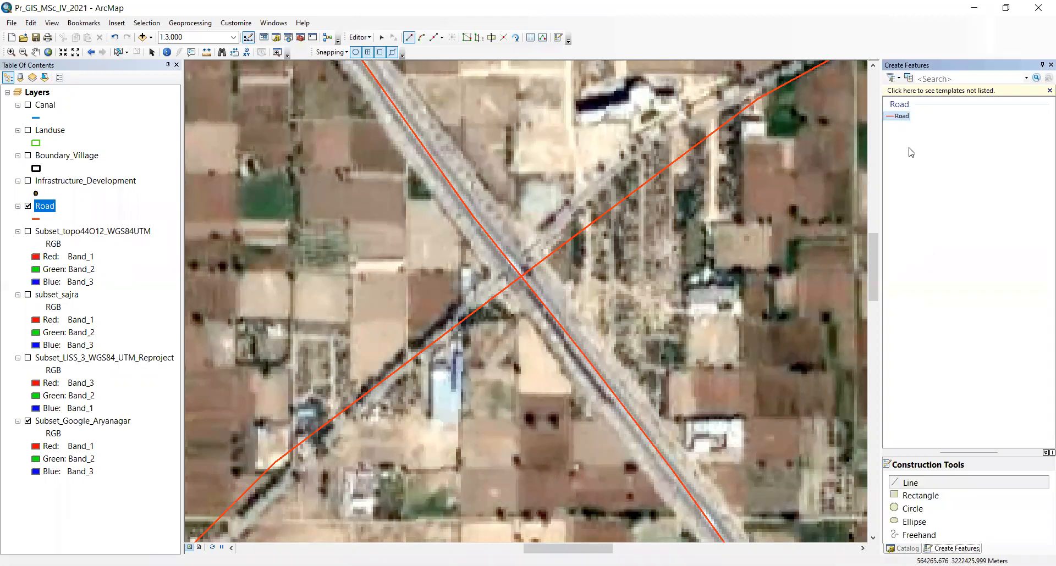
left_click(541, 262)
left_click(543, 279)
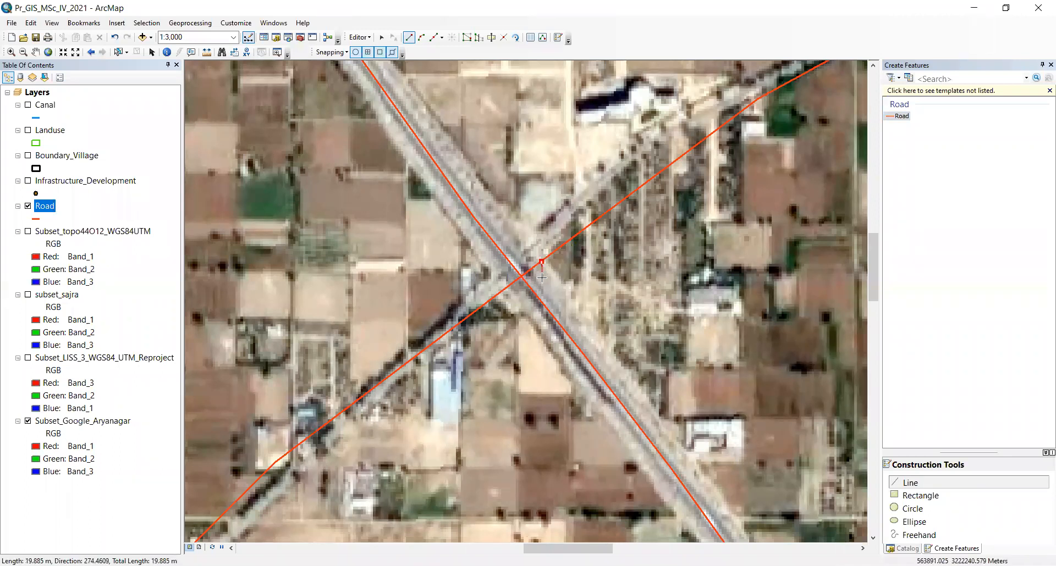
left_click(558, 302)
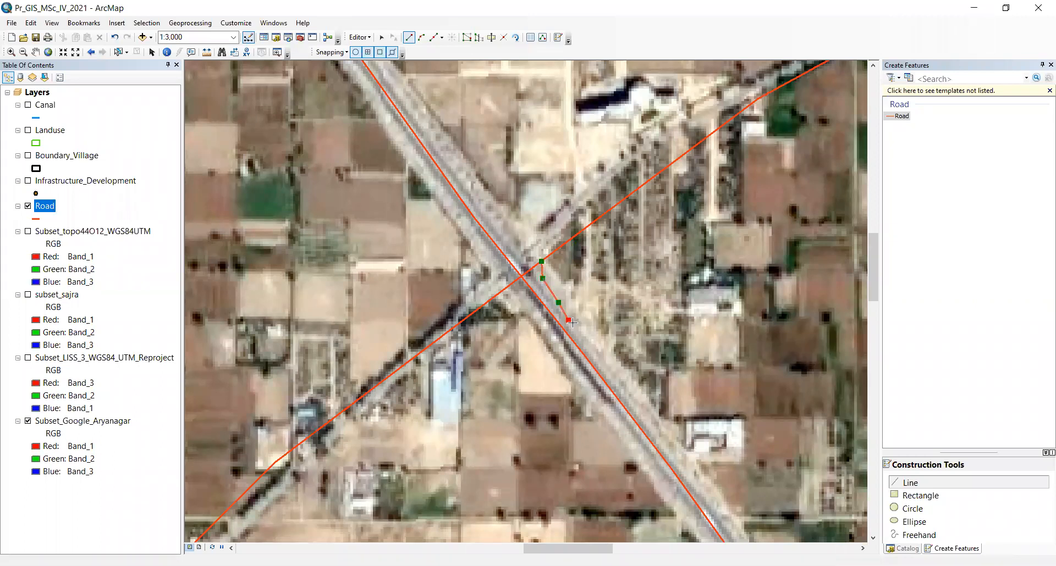
left_click(568, 321)
left_click(585, 341)
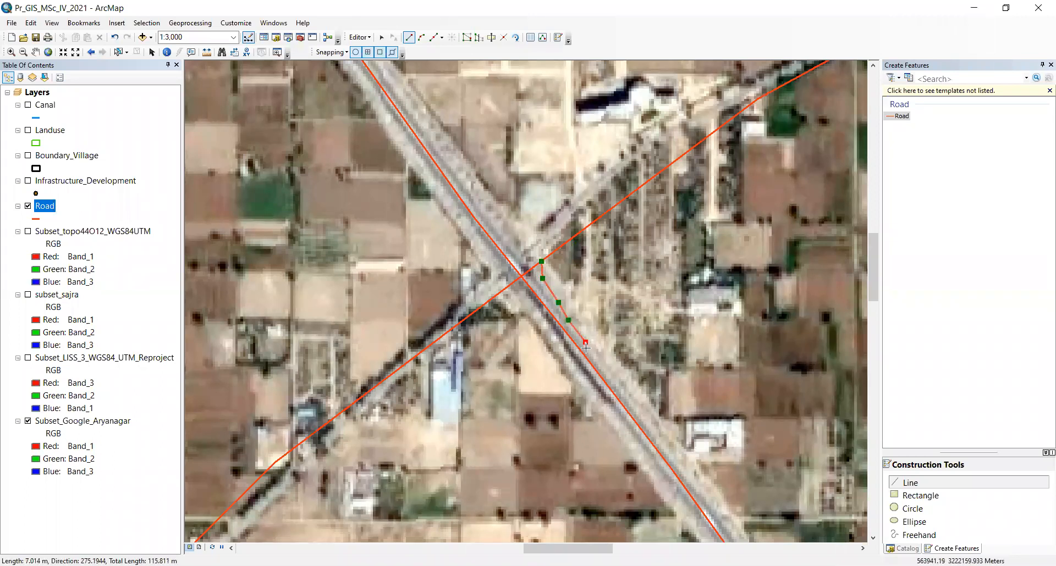
left_click(586, 348)
left_click(584, 353)
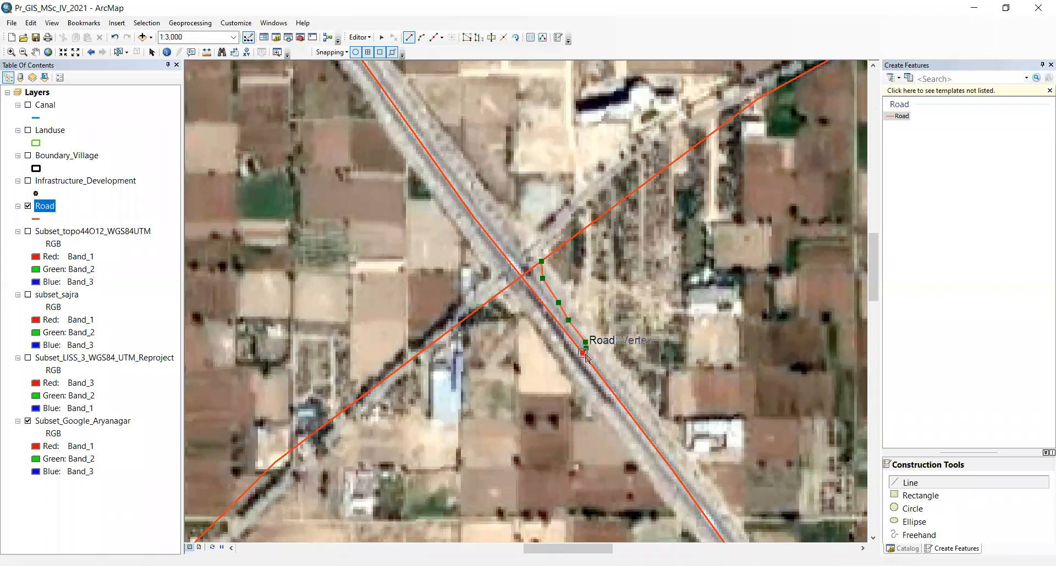
right_click(616, 353)
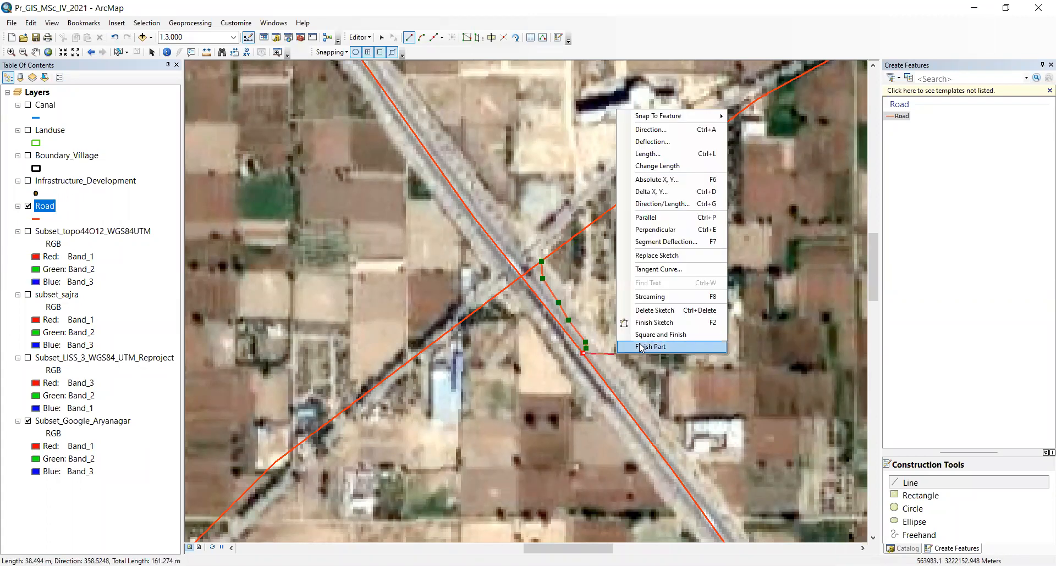
left_click(655, 323)
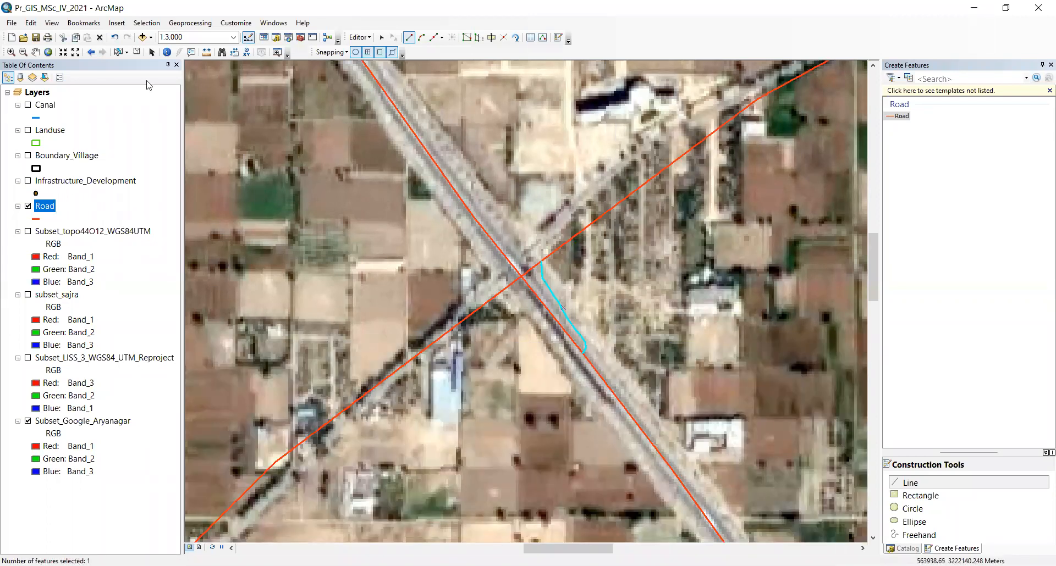
Select the new link road and the northeast road in turn to check whether they are separate lines at their junction
left_click(119, 52)
left_click(344, 190)
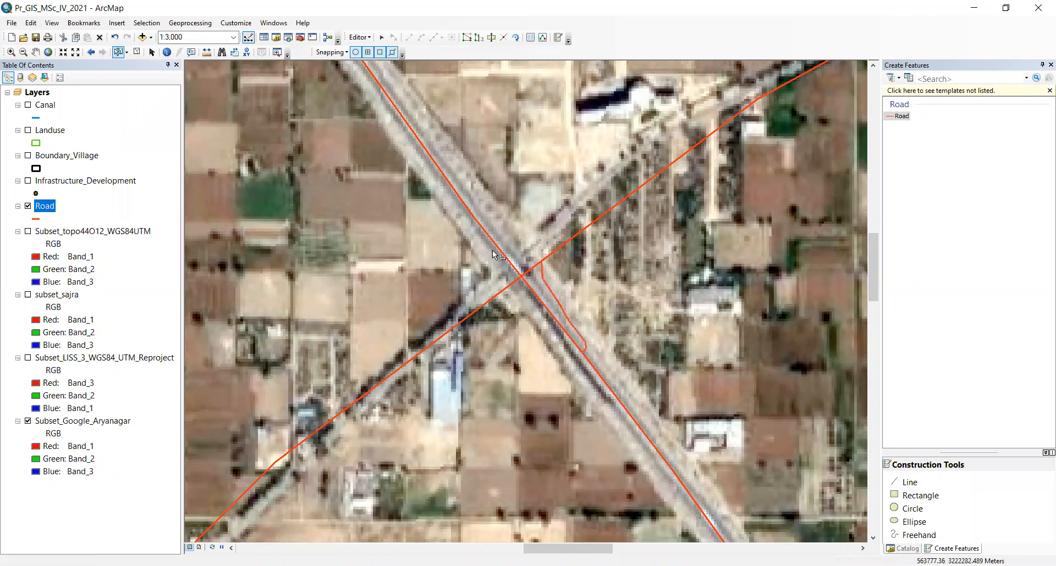
left_click(540, 275)
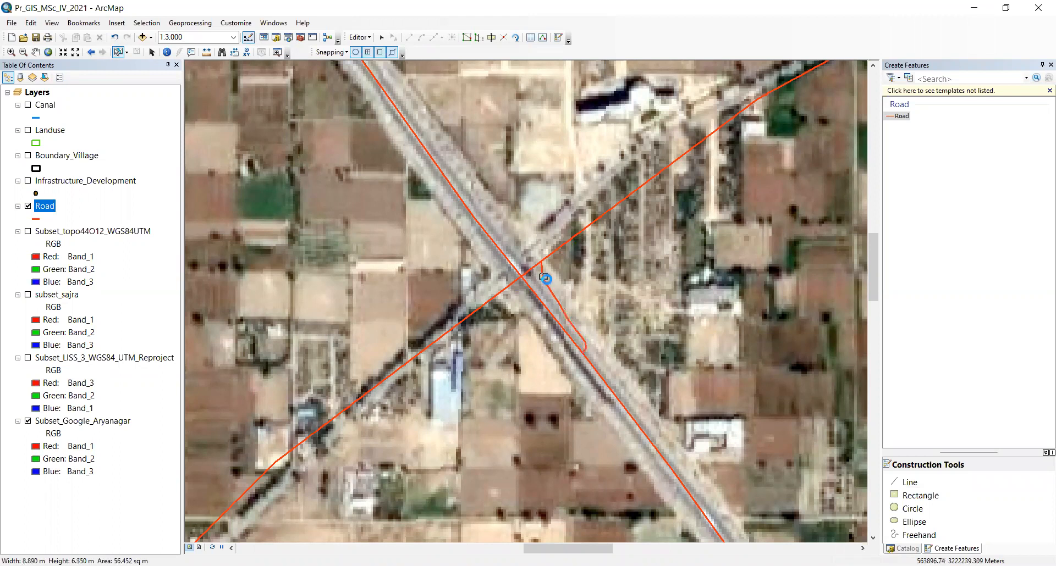
left_click(593, 265)
left_click_drag(583, 200, 599, 240)
left_click(531, 279)
left_click_drag(531, 279, 578, 285)
left_click(600, 282)
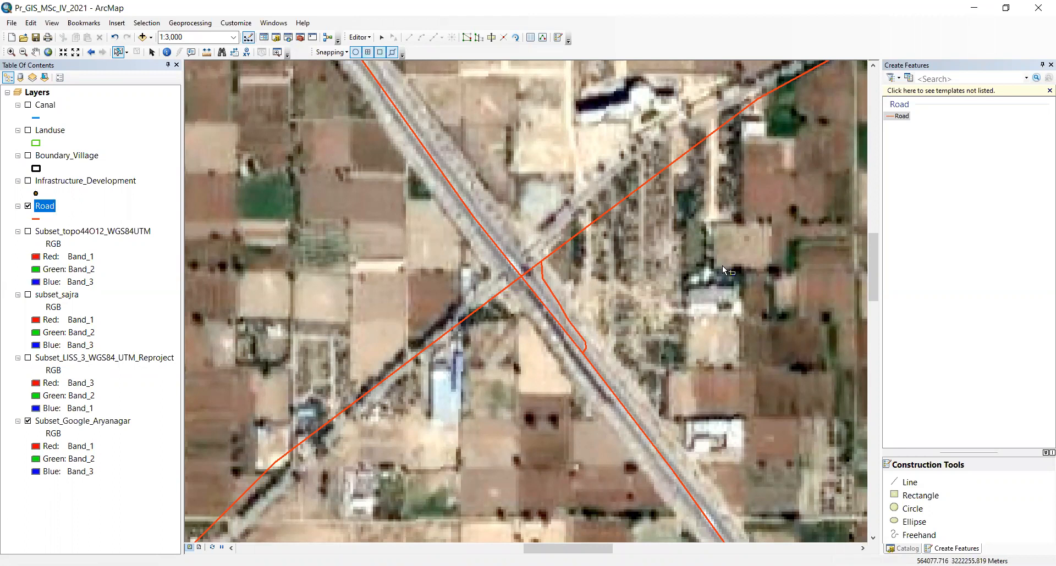
Select the northeast road at two places beyond the crossing to check whether it continues as one line, and clear the selection
left_click_drag(632, 165, 668, 197)
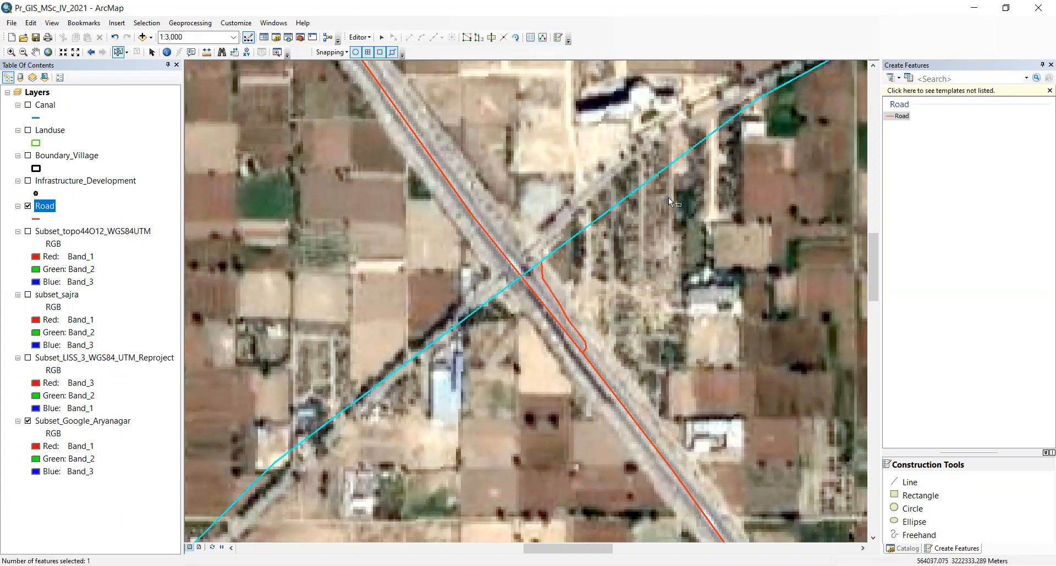
left_click(678, 198)
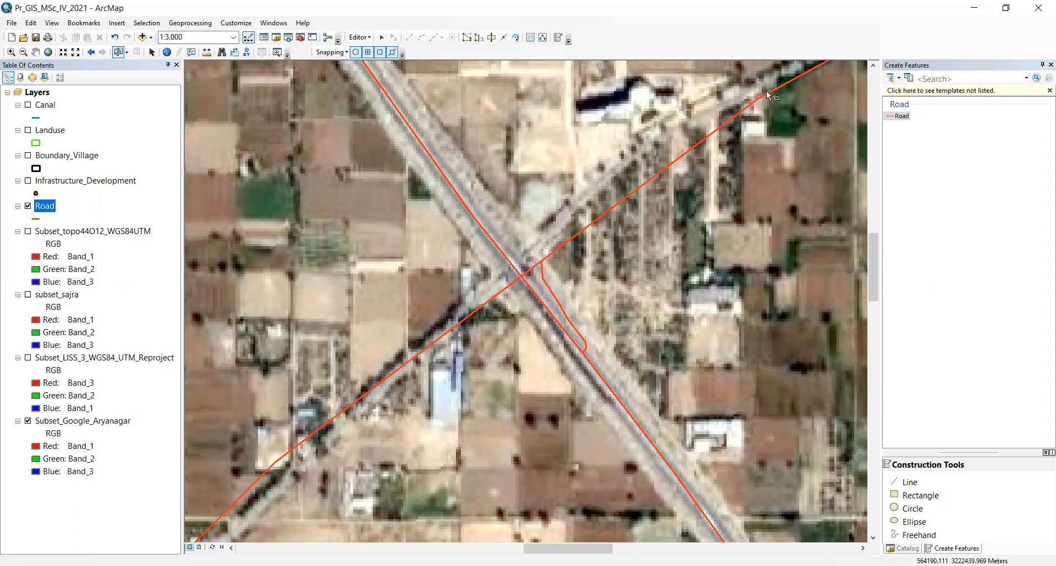
left_click_drag(763, 82, 792, 99)
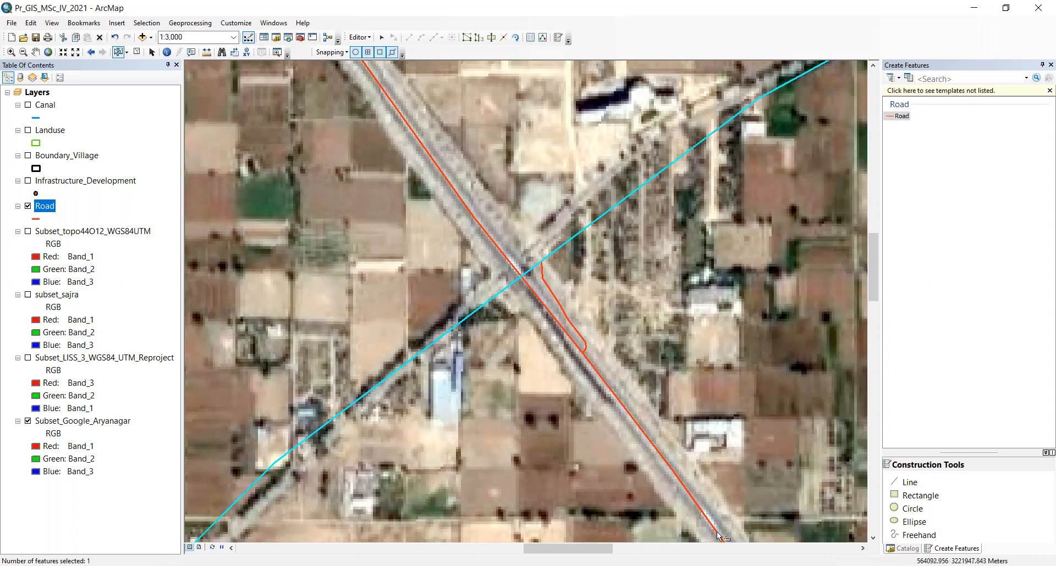
left_click(662, 318)
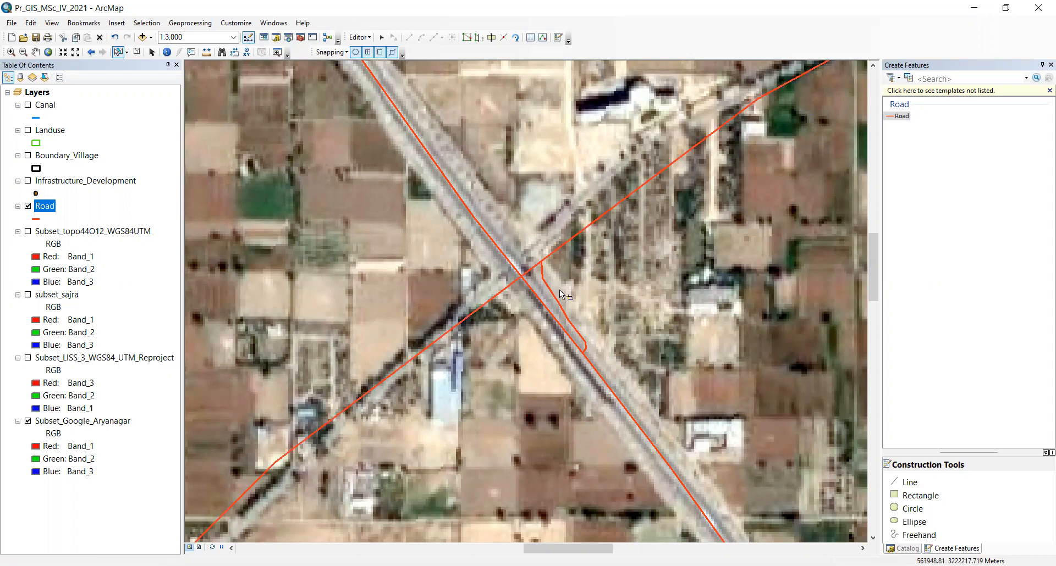
Select the link road and the wide road together to check how they meet, and clear the selection
left_click_drag(544, 286, 586, 301)
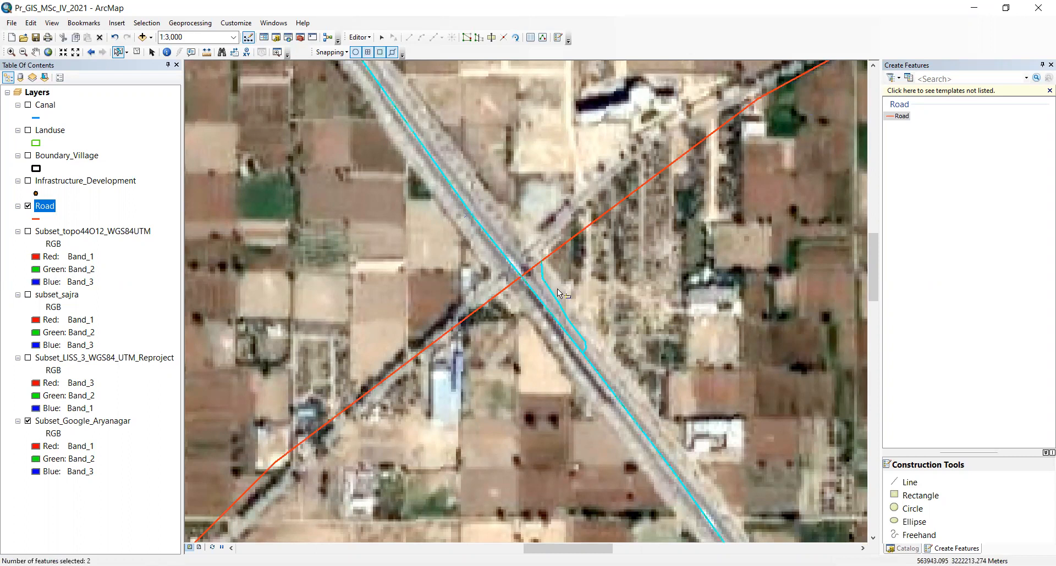
left_click(587, 301)
left_click(563, 289)
left_click(634, 295)
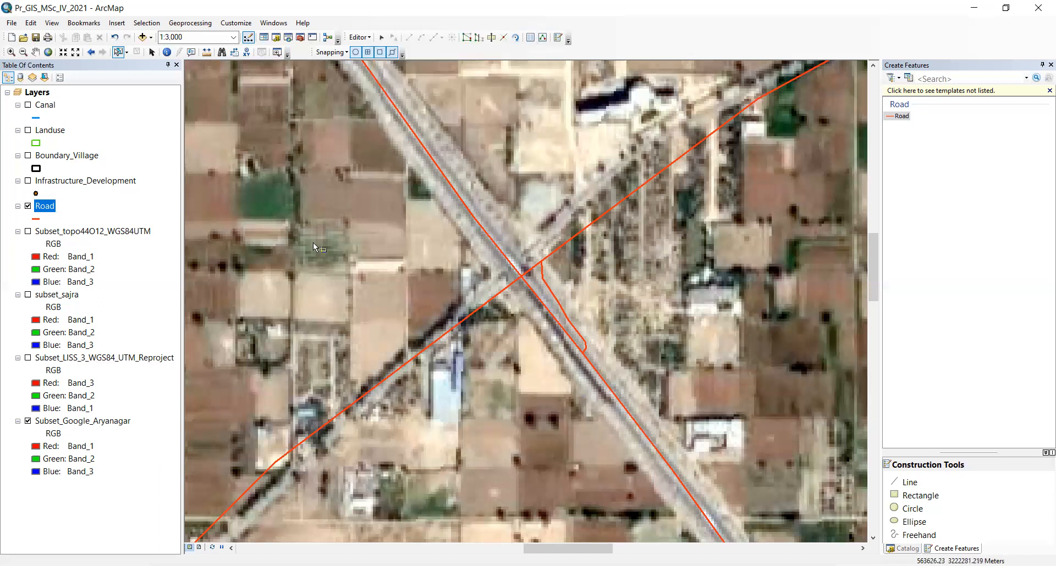
Show the full map extent and open the Road layer's attribute table
left_click(47, 53)
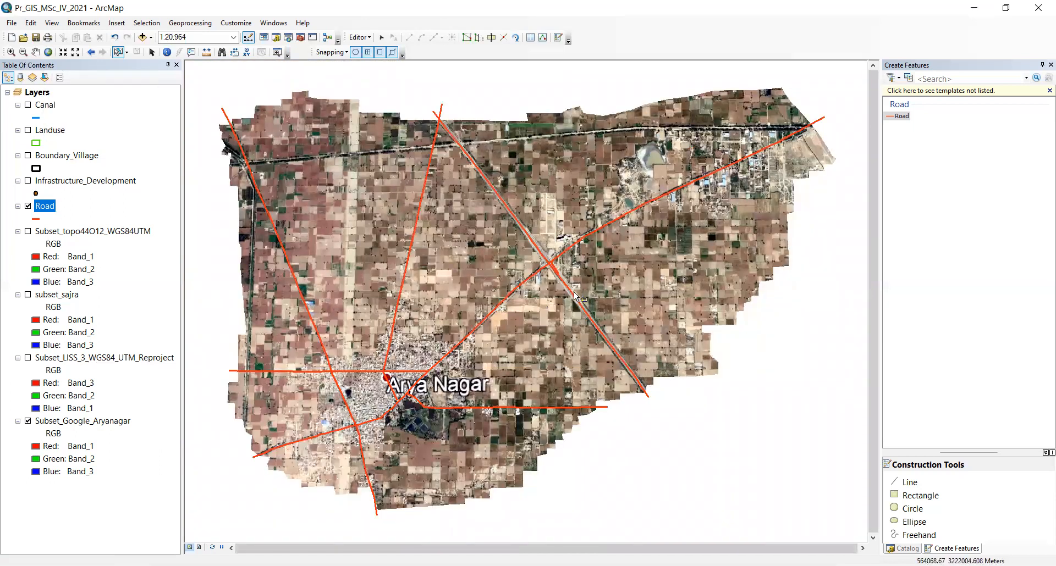
right_click(44, 207)
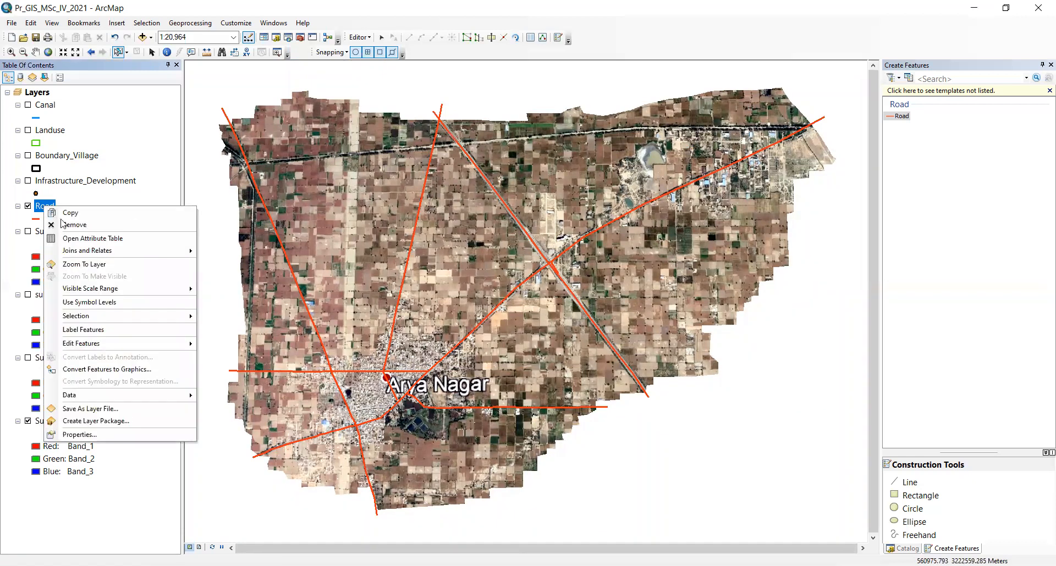
left_click(94, 238)
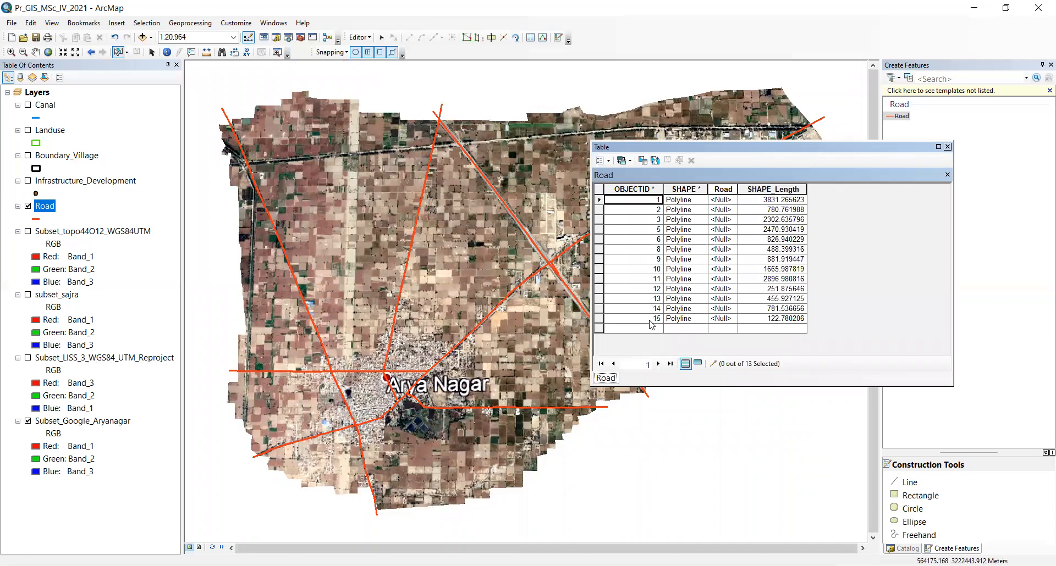
Highlight the record with OBJECTID 1 on the map and set its Road value to SH
left_click(600, 199)
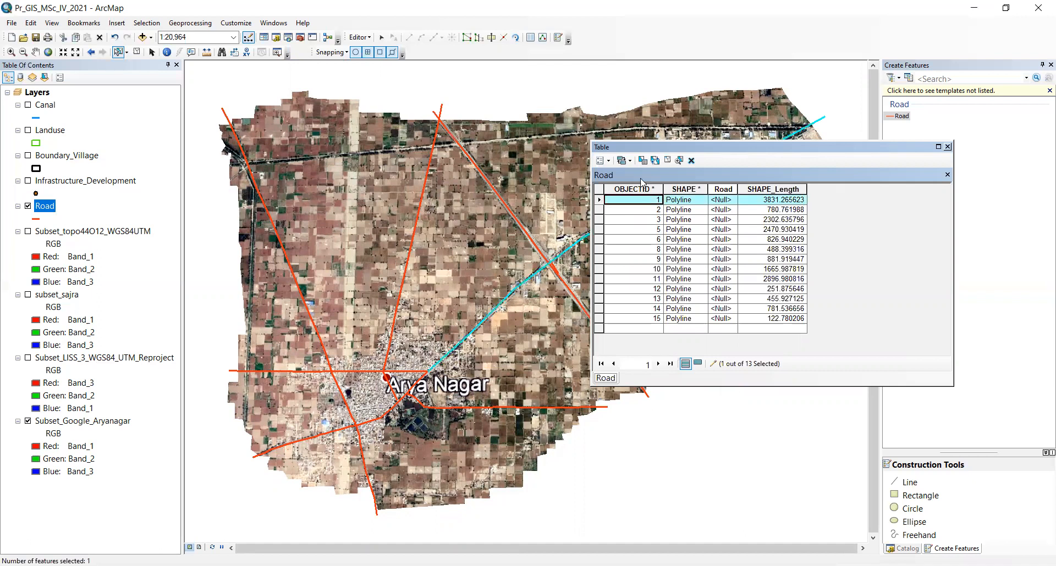
left_click_drag(713, 146, 775, 240)
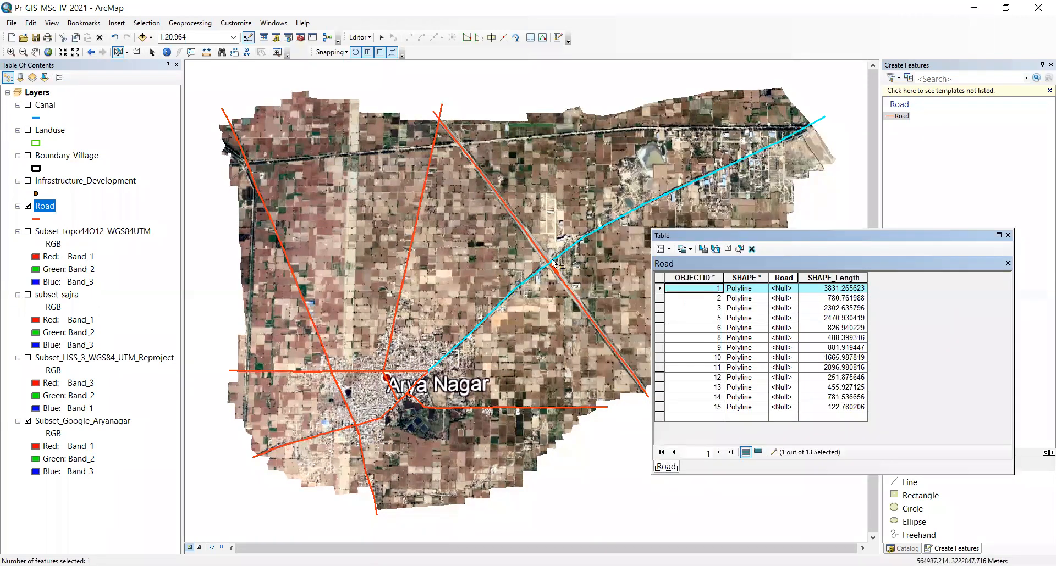
left_click(790, 290)
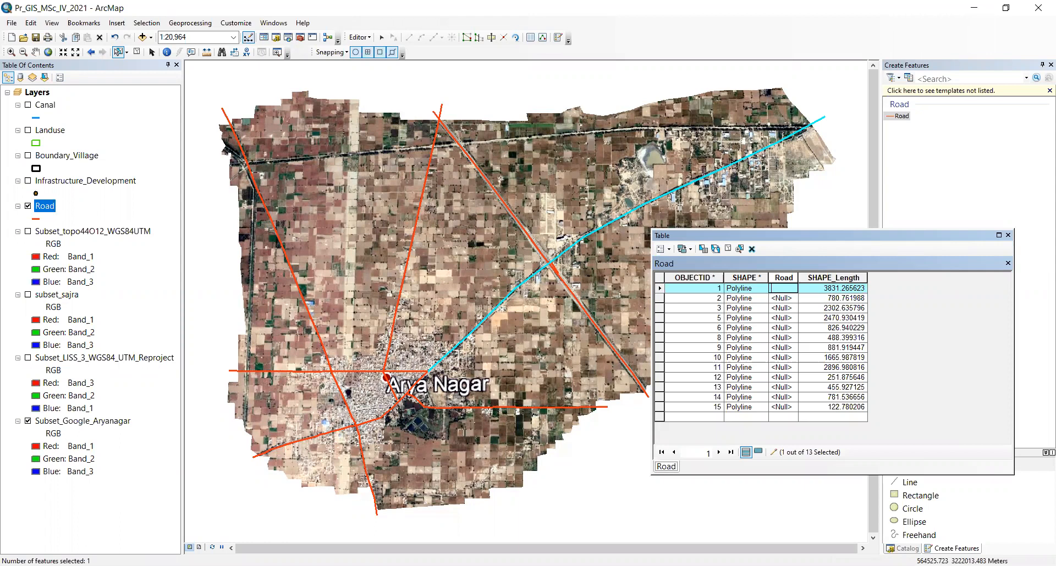
type("S")
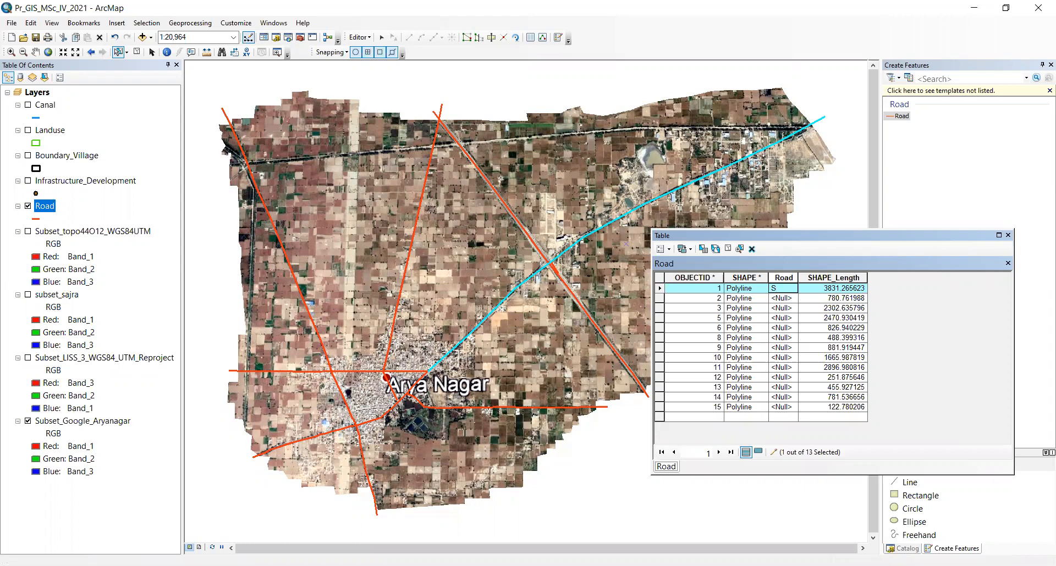
type("H")
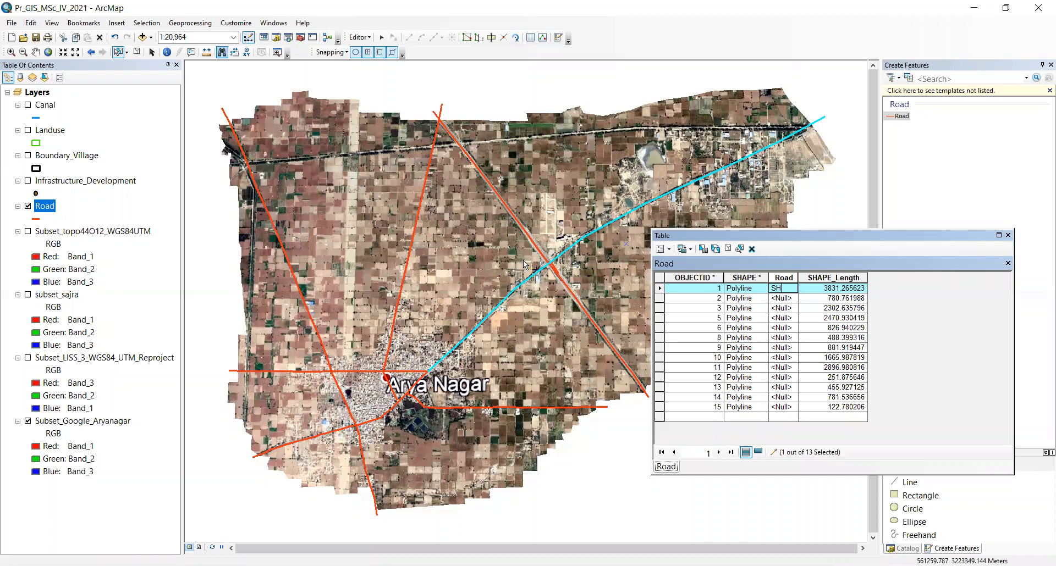
Highlight the records with OBJECTID 2 and 3 in turn and set the Road value of each to DR
left_click(660, 298)
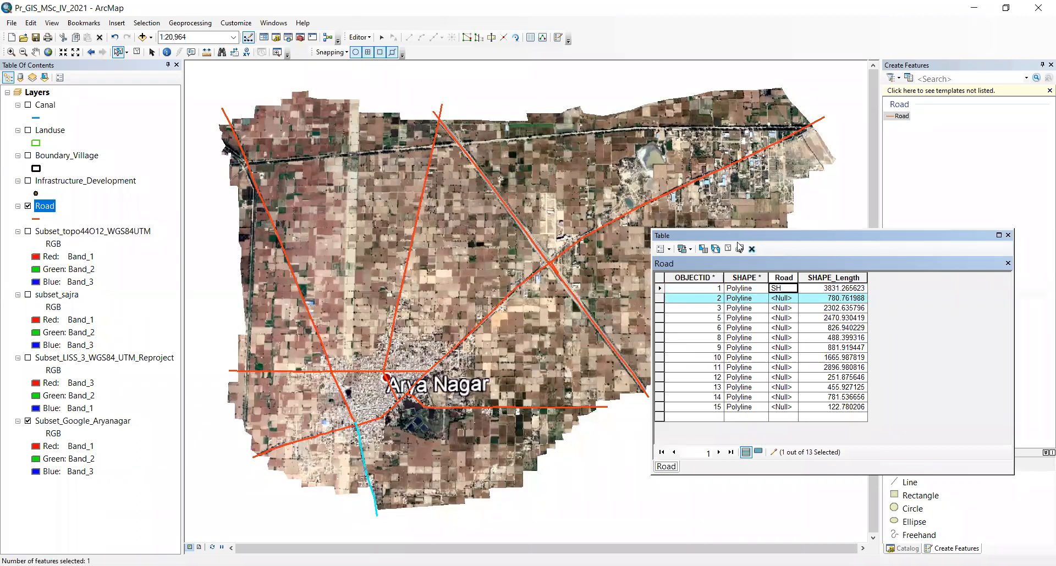
left_click_drag(799, 235, 777, 222)
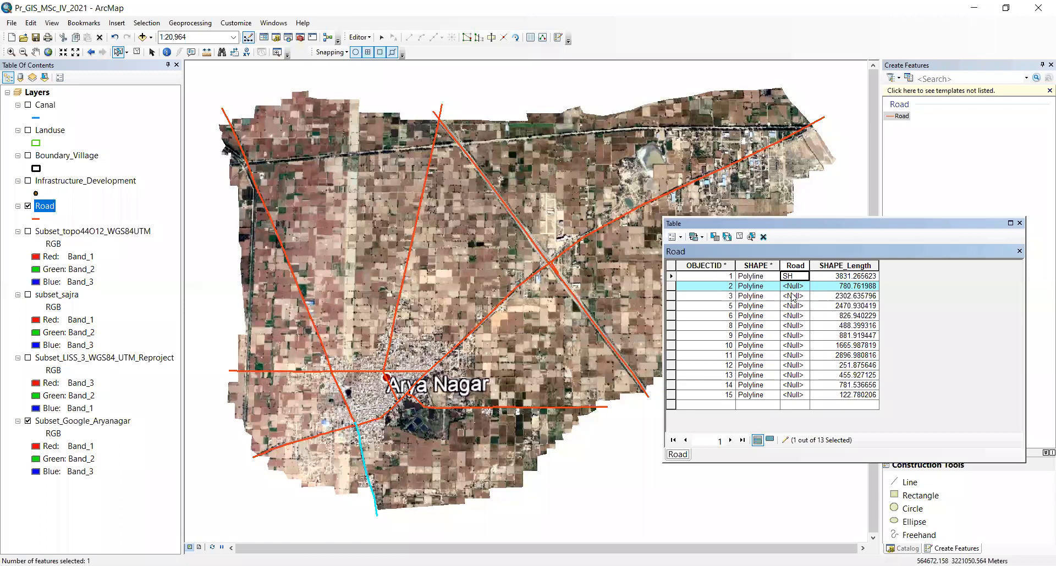
left_click(792, 287)
type("DR")
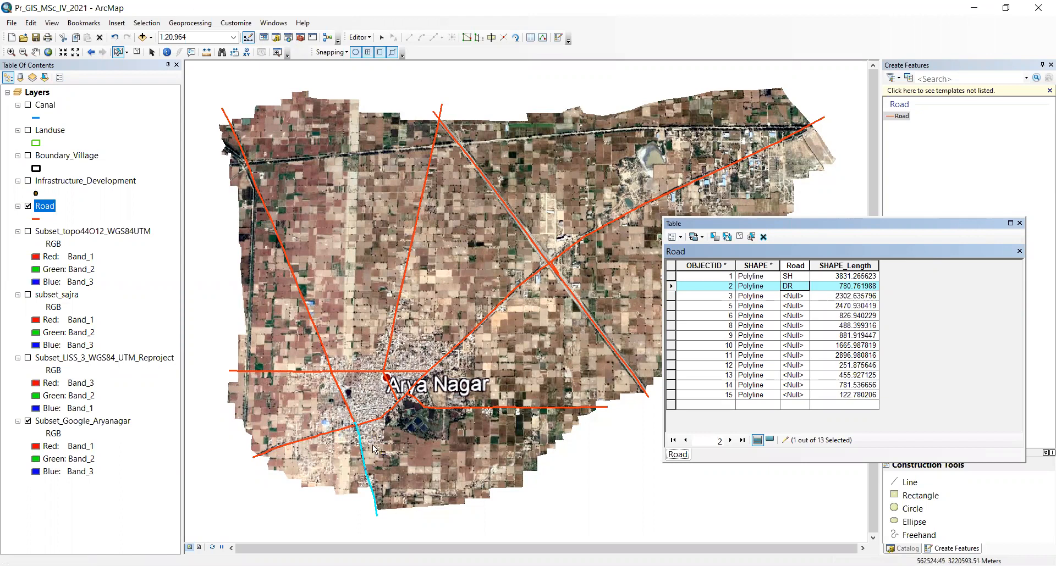
left_click(800, 297)
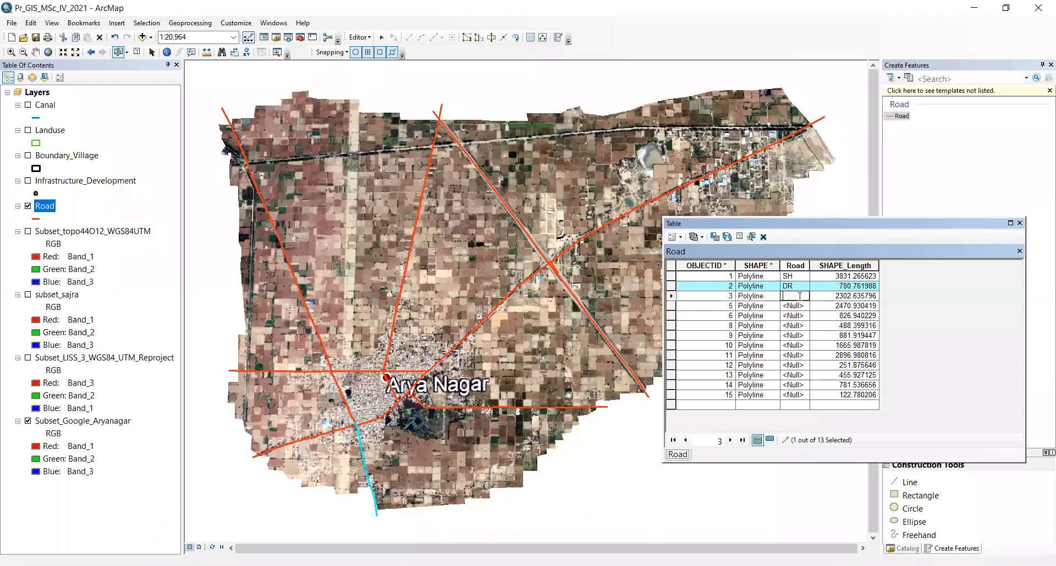
left_click(671, 297)
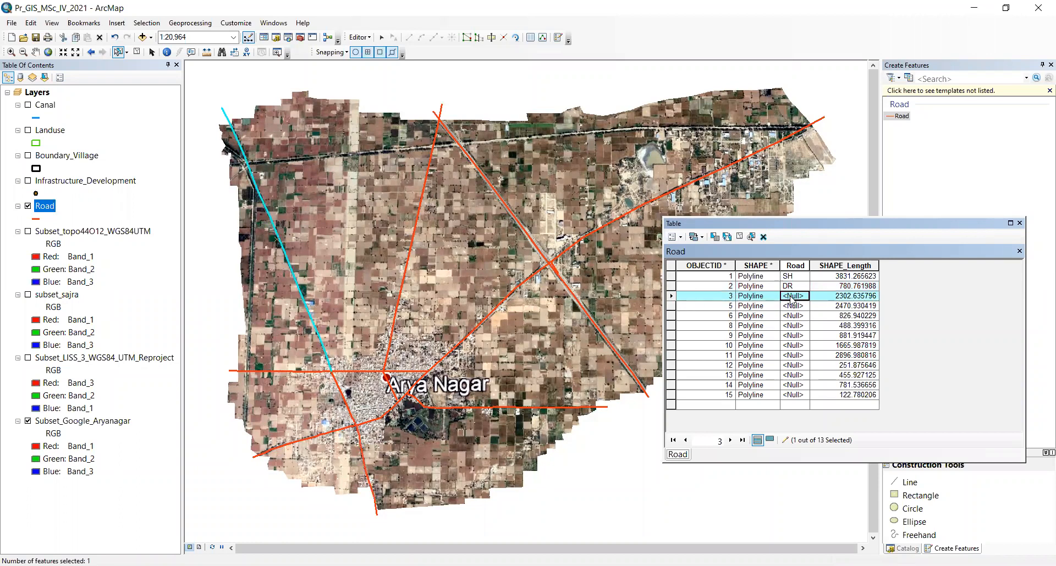
type("DR")
Highlight the records with OBJECTID 5 and 6 in turn and set the Road value of each to DR
left_click(672, 306)
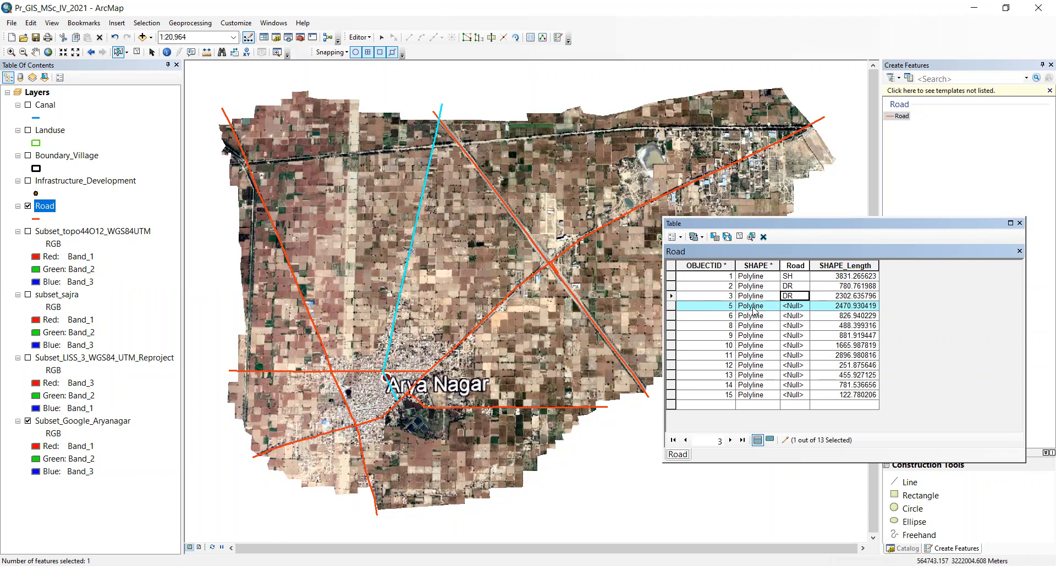
left_click(786, 307)
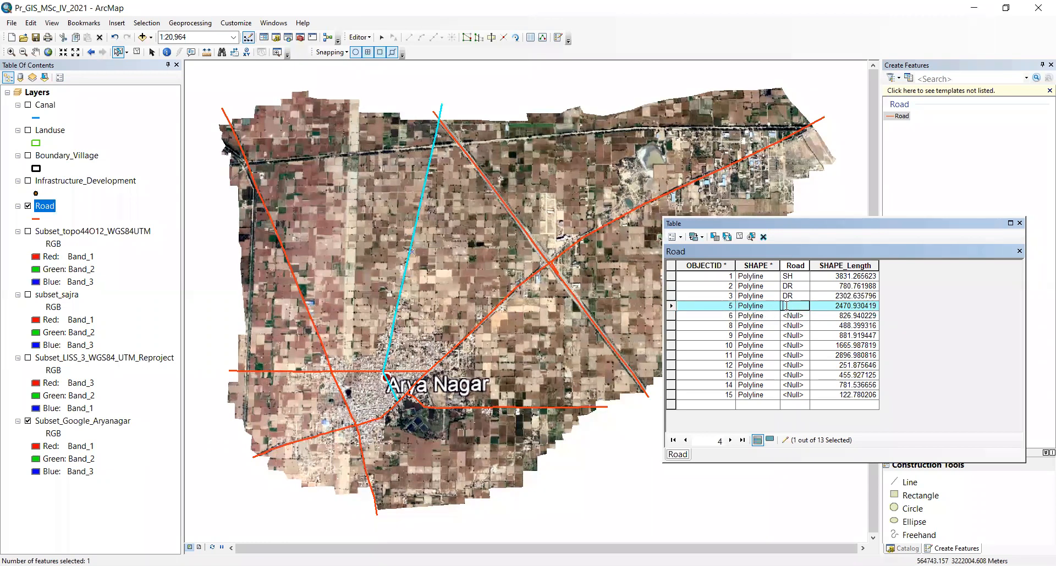
type("DR")
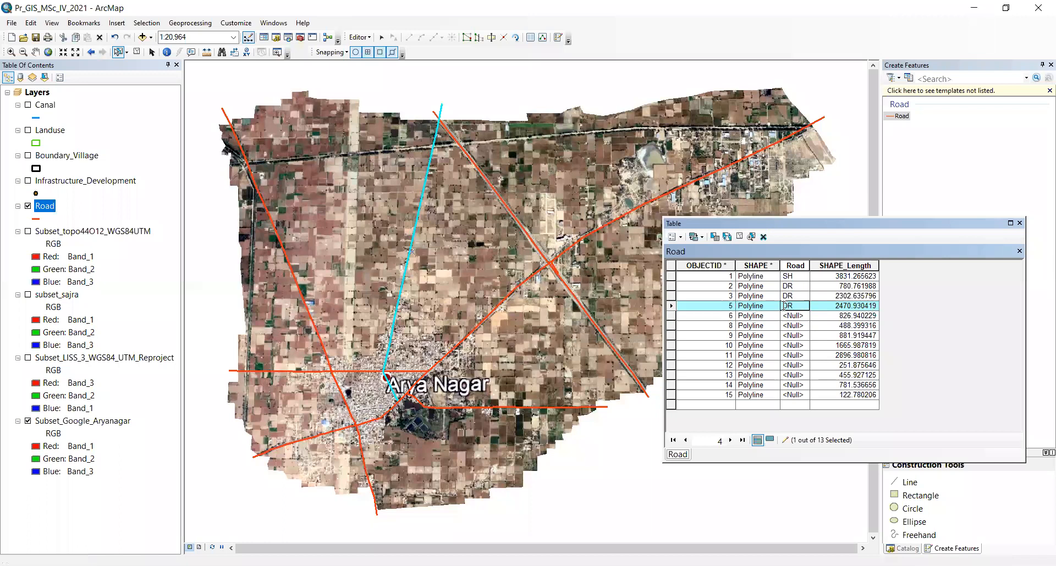
left_click(671, 318)
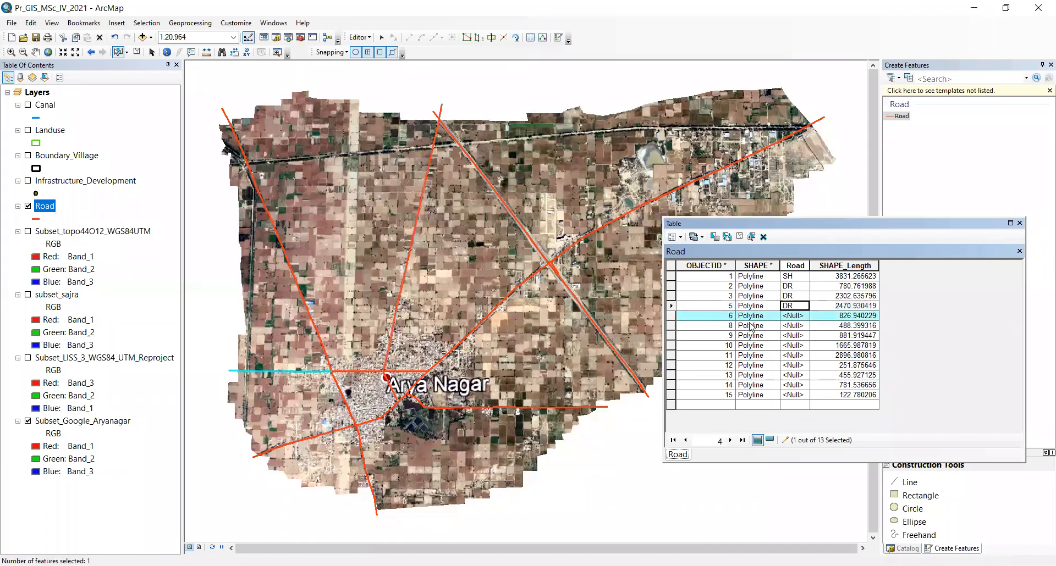
left_click(795, 316)
type("DR")
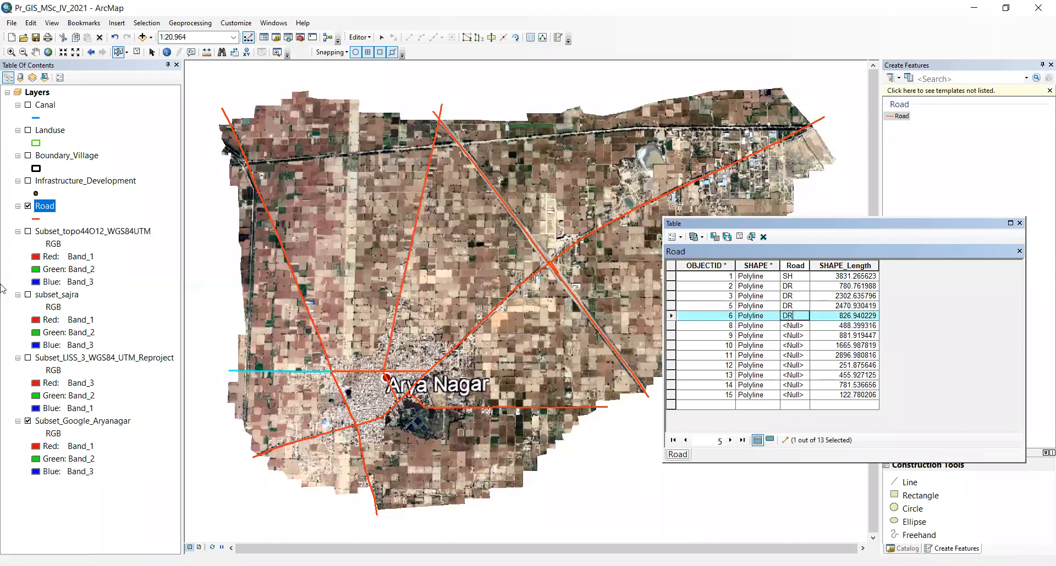
Highlight the records with OBJECTID 8 and 9 in turn and set the Road value of each to SH
left_click(673, 326)
left_click(796, 326)
type("SH")
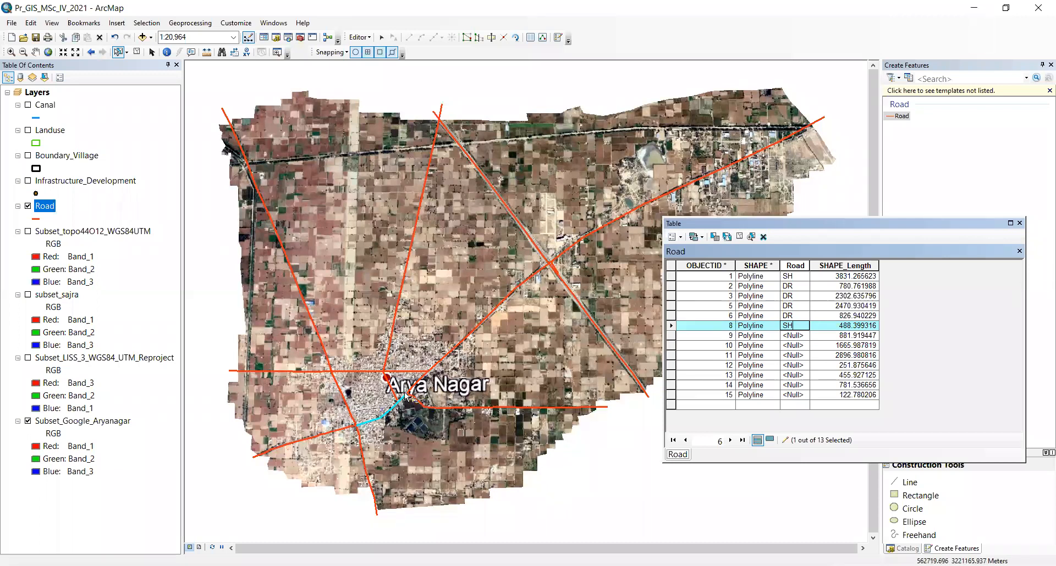
left_click(672, 336)
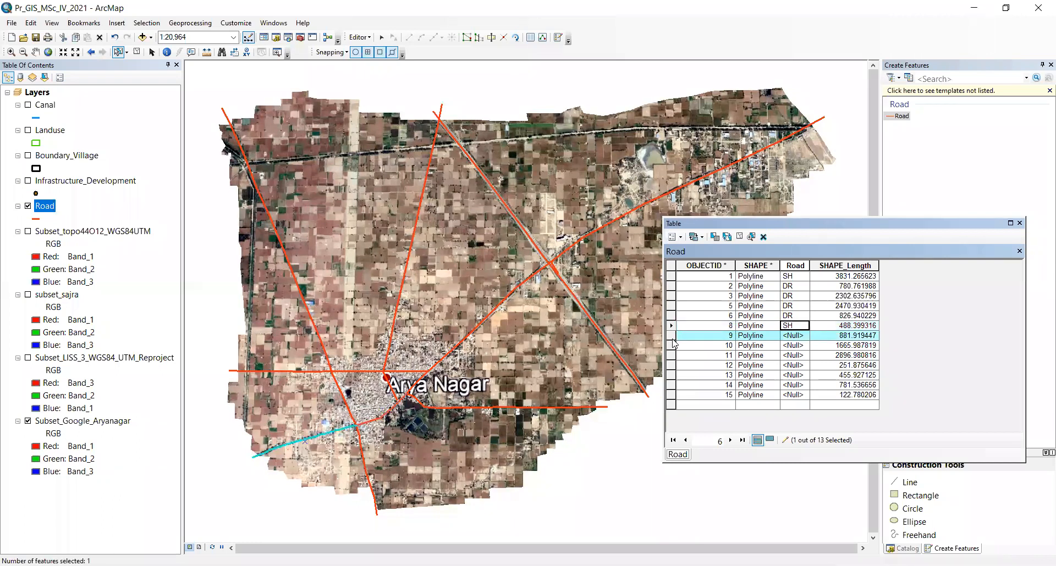
left_click(791, 336)
type("SH")
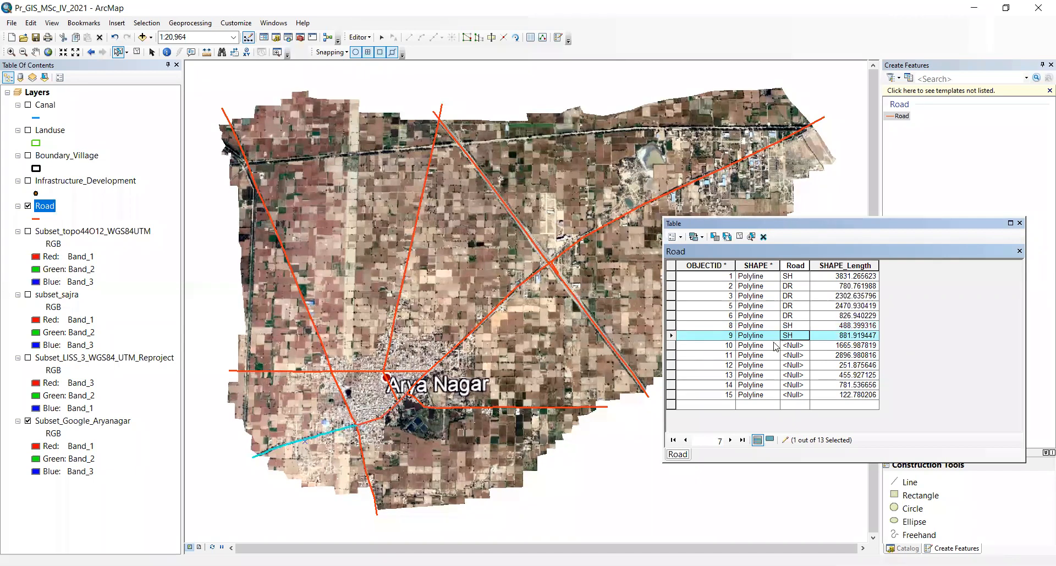
Highlight the records with OBJECTID 10 and 11 in turn and set their Road values to DR and NH respectively
left_click(672, 345)
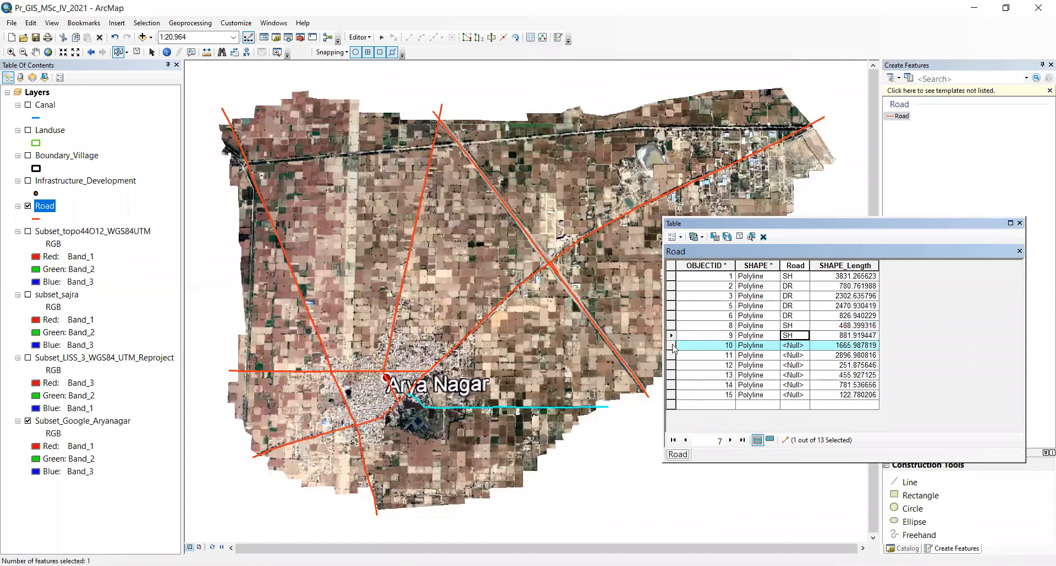
left_click(795, 343)
left_click(794, 343)
type("DR")
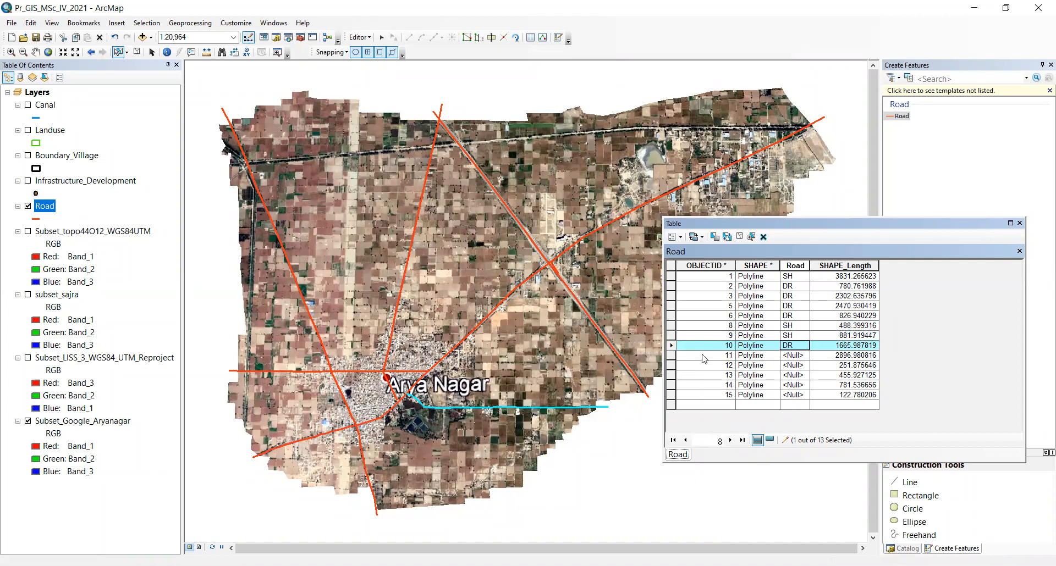
left_click(671, 356)
left_click(803, 356)
type("NH")
key("Return")
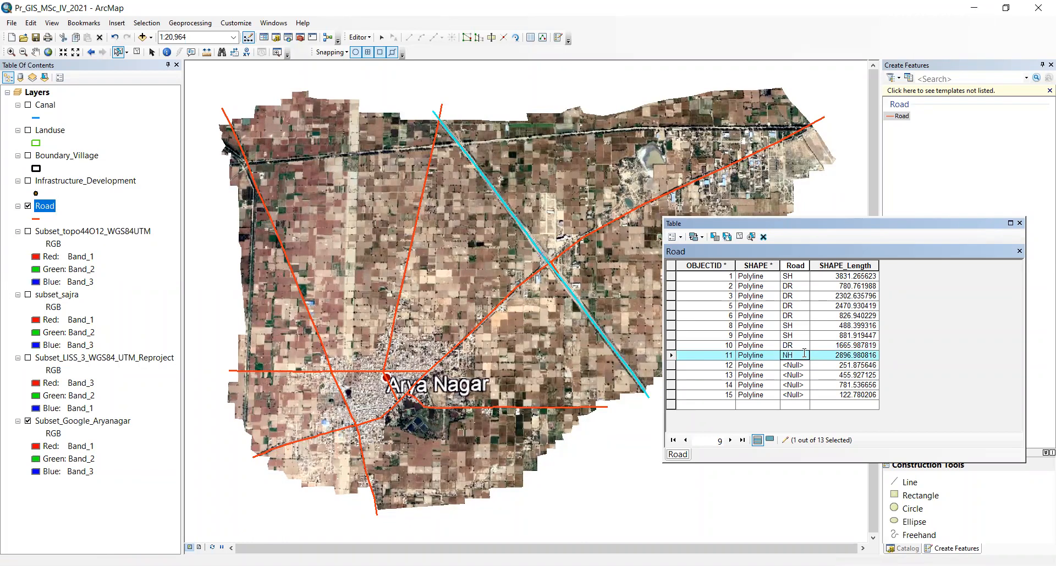
Highlight the records with OBJECTID 12 and 13 in turn and set their Road values to SH and DR respectively
left_click(671, 365)
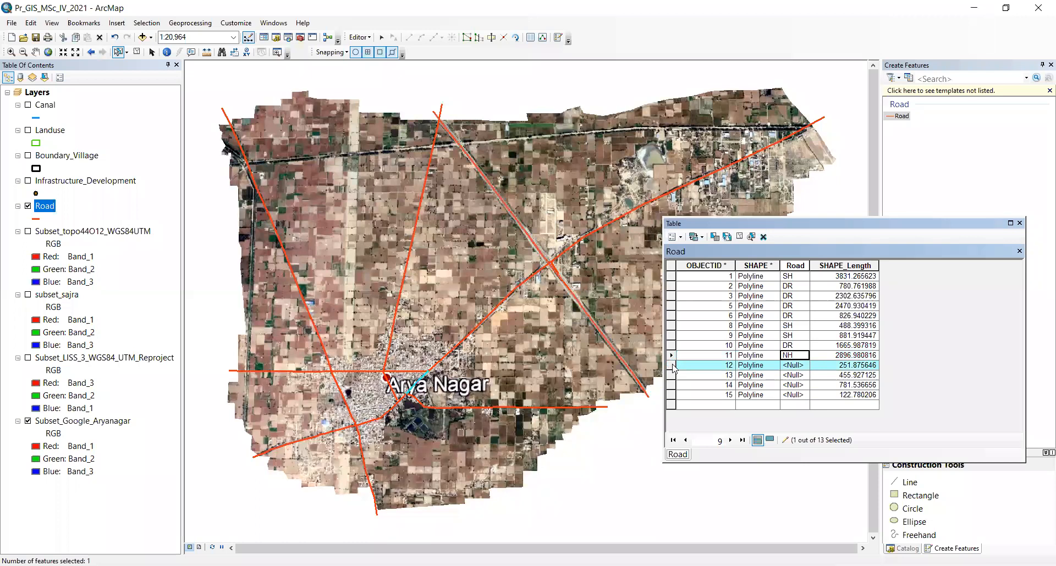
left_click(792, 368)
type("SH")
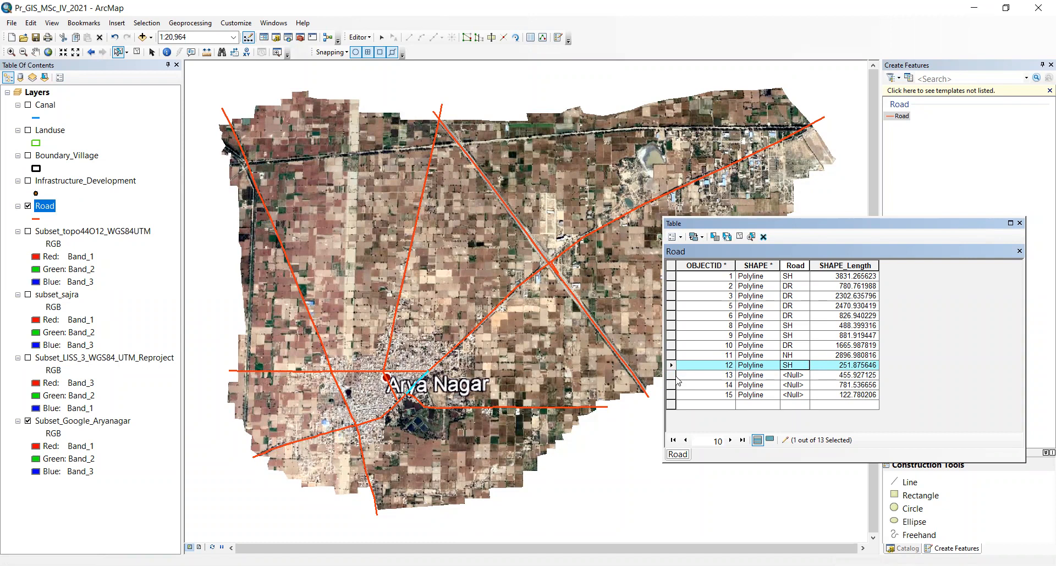
left_click(672, 378)
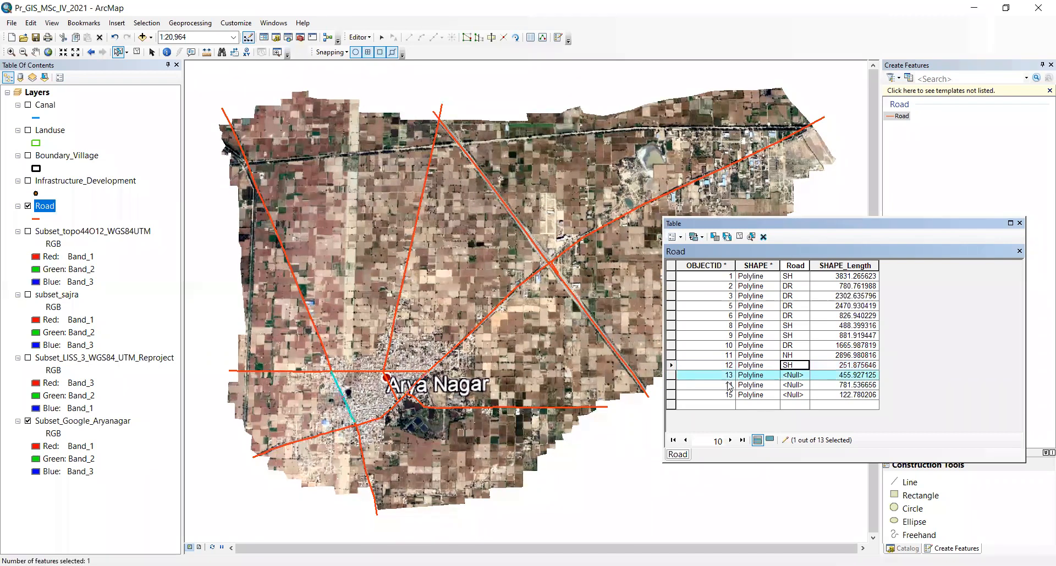
left_click(794, 375)
type("DR")
Set the Road values of the records with OBJECTID 14 and 15 to DR and LR, highlighting each first, and clear the selection
left_click(672, 385)
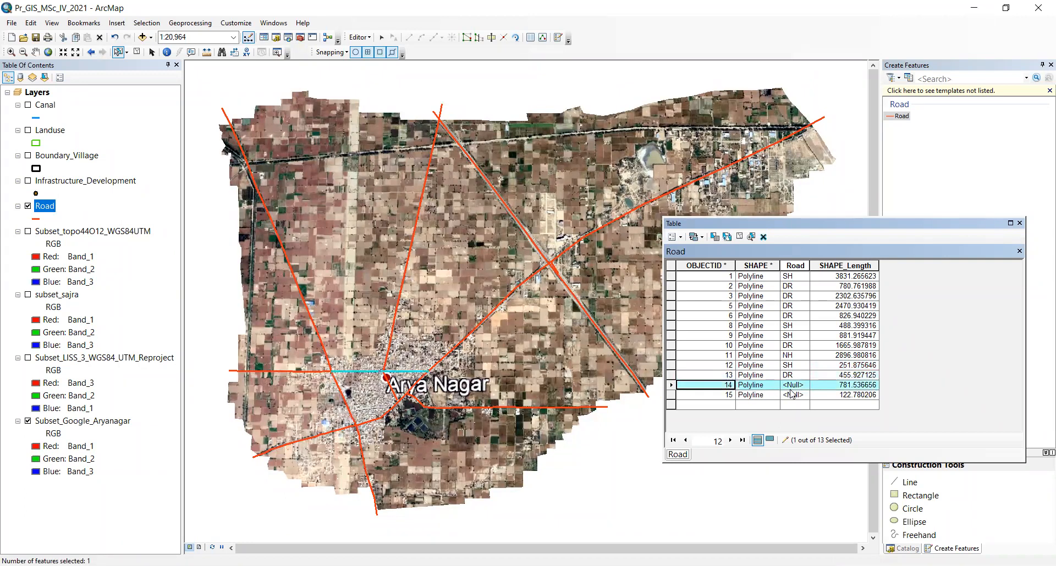
left_click(801, 386)
type("DR")
left_click(671, 395)
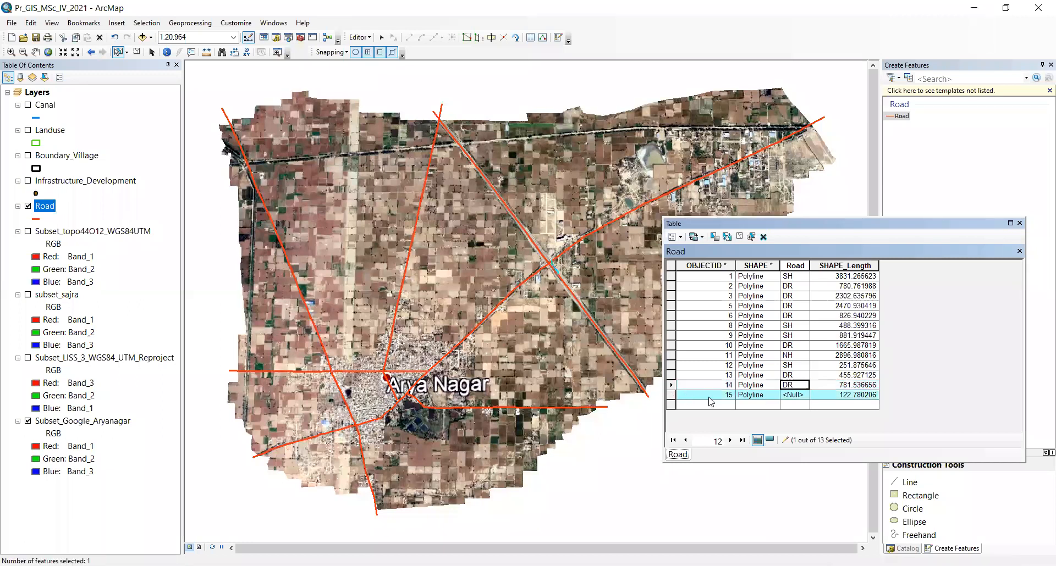
left_click(791, 396)
type("R")
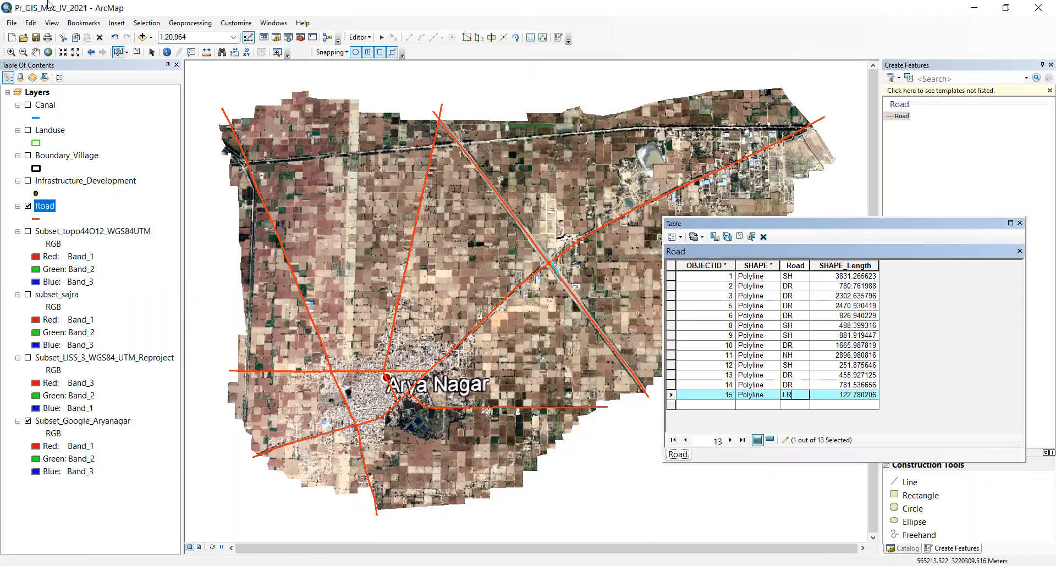
left_click(740, 236)
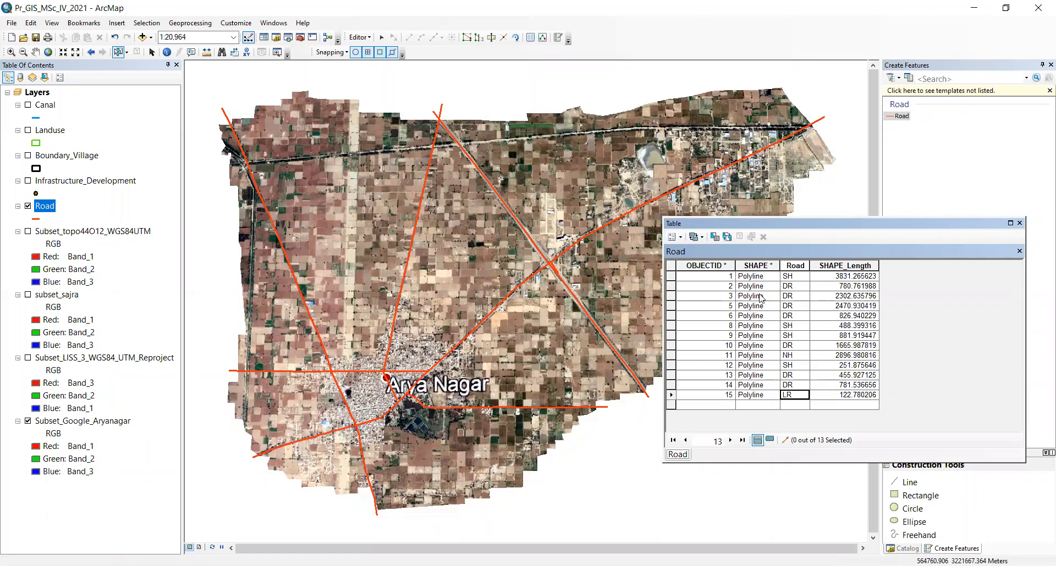
Stop the editing session on the Road layer and save the edits
left_click(680, 246)
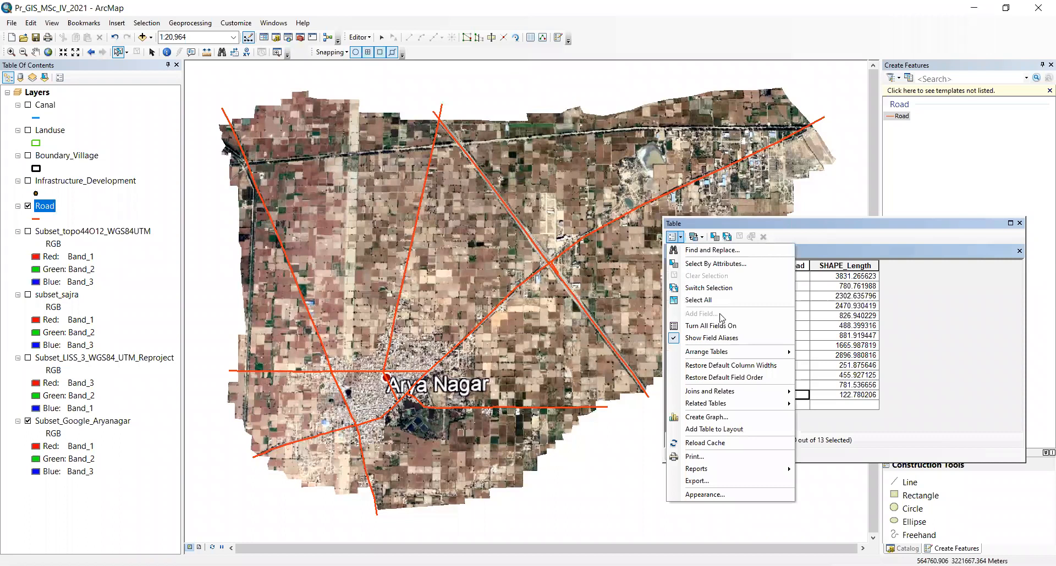
left_click(842, 231)
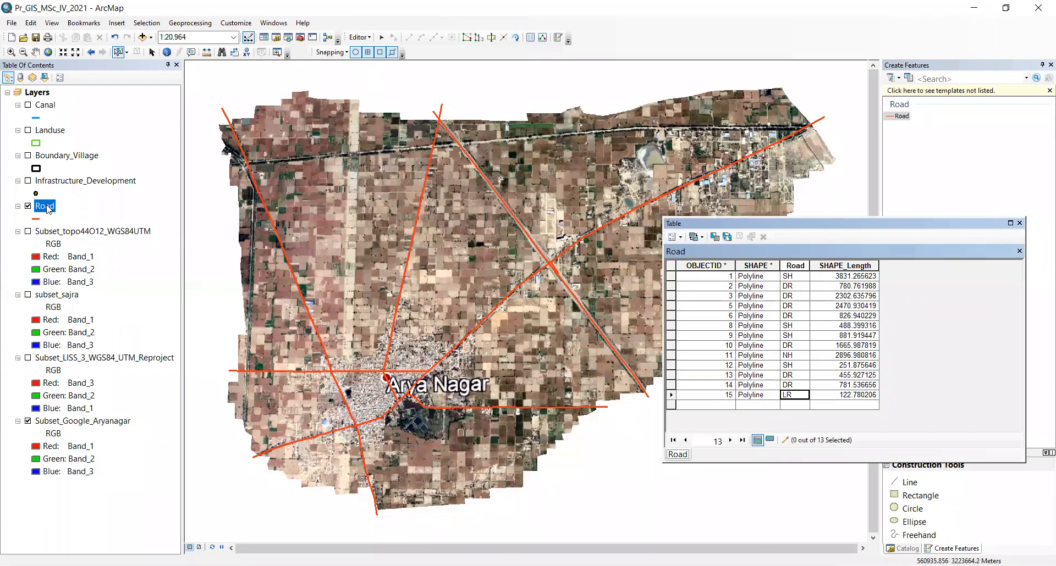
left_click(359, 37)
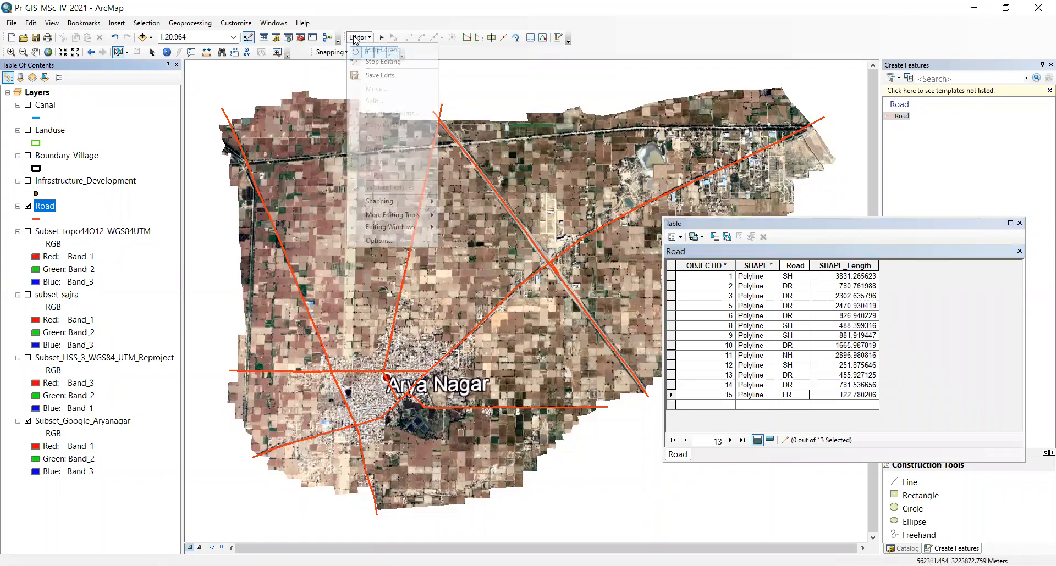
left_click(381, 62)
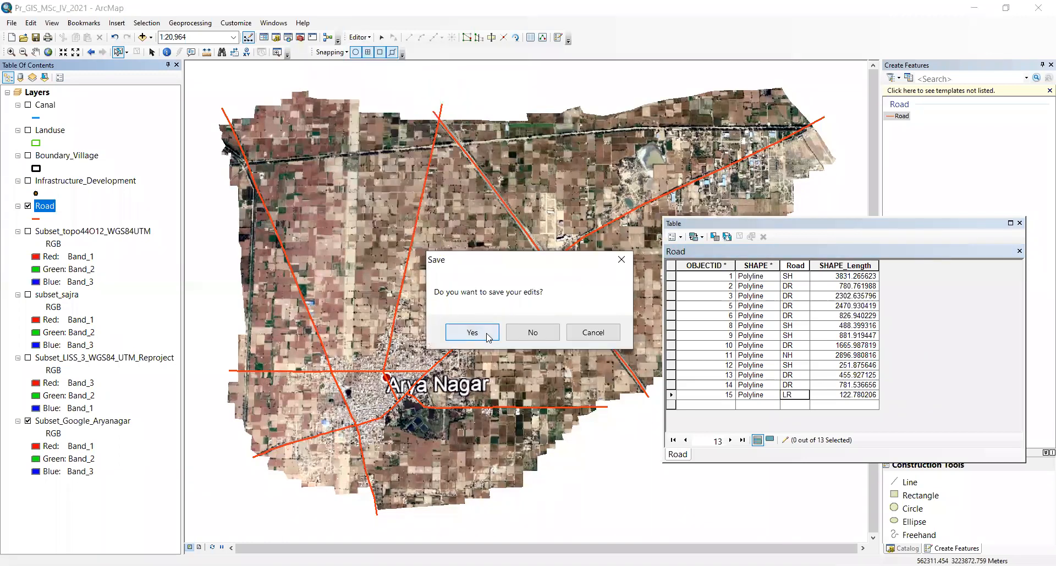
left_click(486, 335)
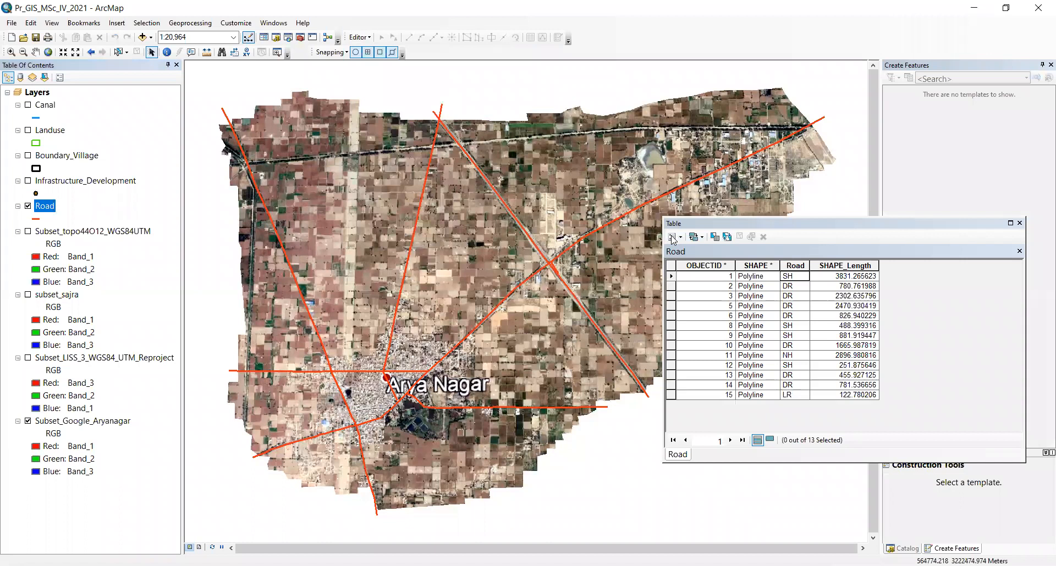
Add a field named Road_Name of type Text to the Road attribute table
left_click(671, 238)
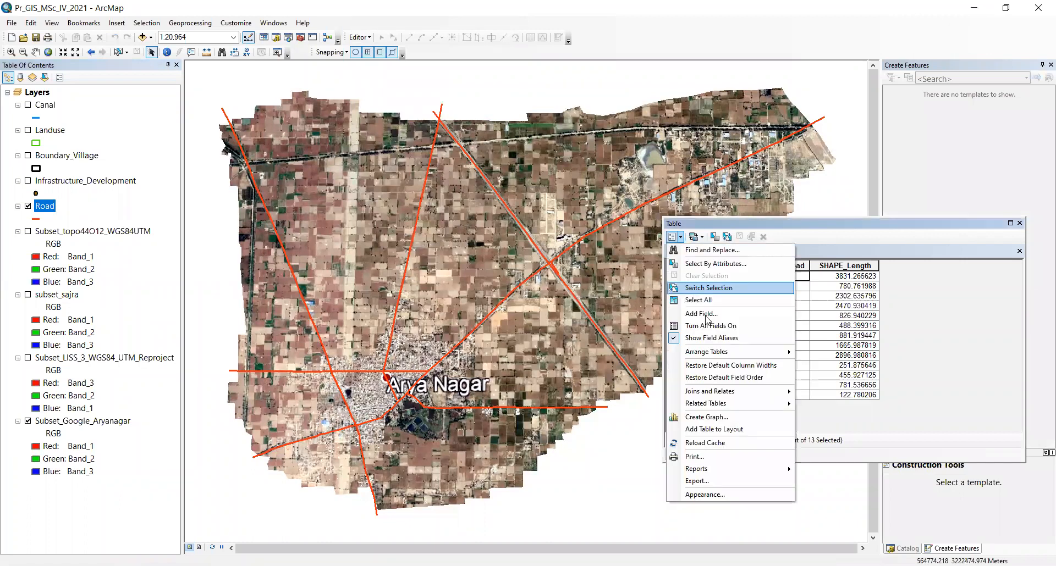
left_click(708, 319)
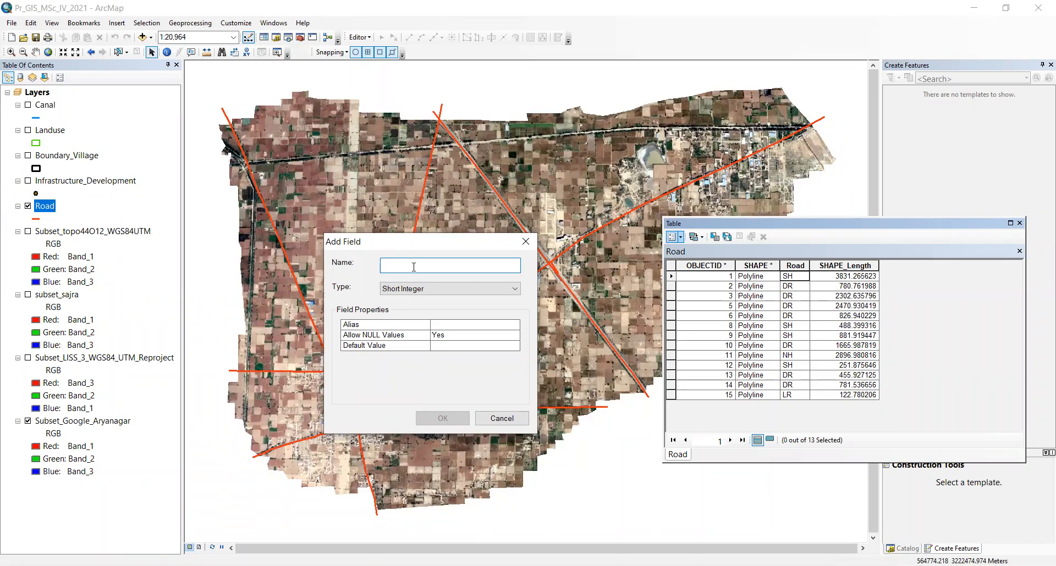
type("Road")
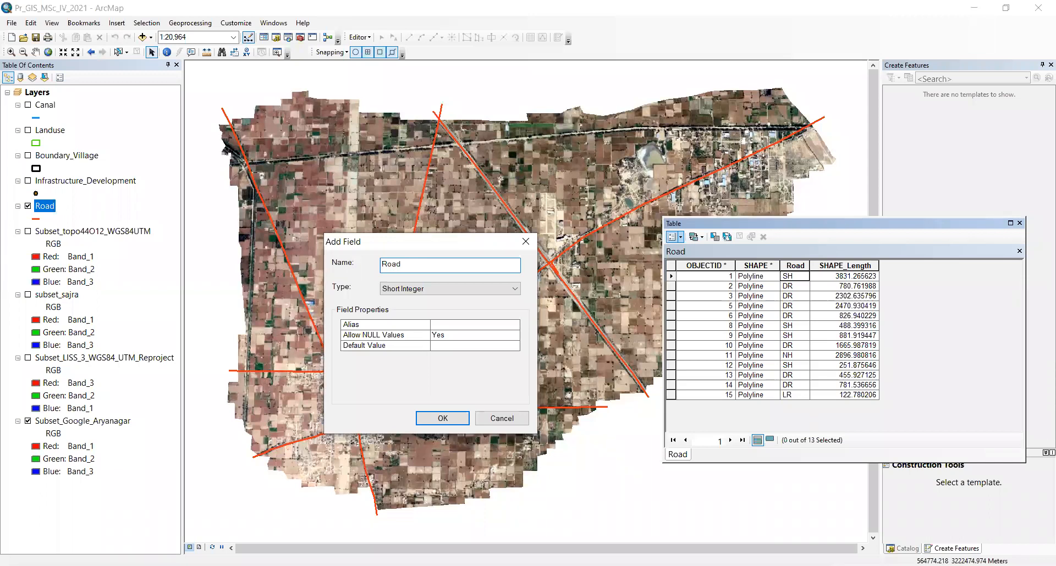
type("_Name")
left_click(413, 290)
left_click(403, 336)
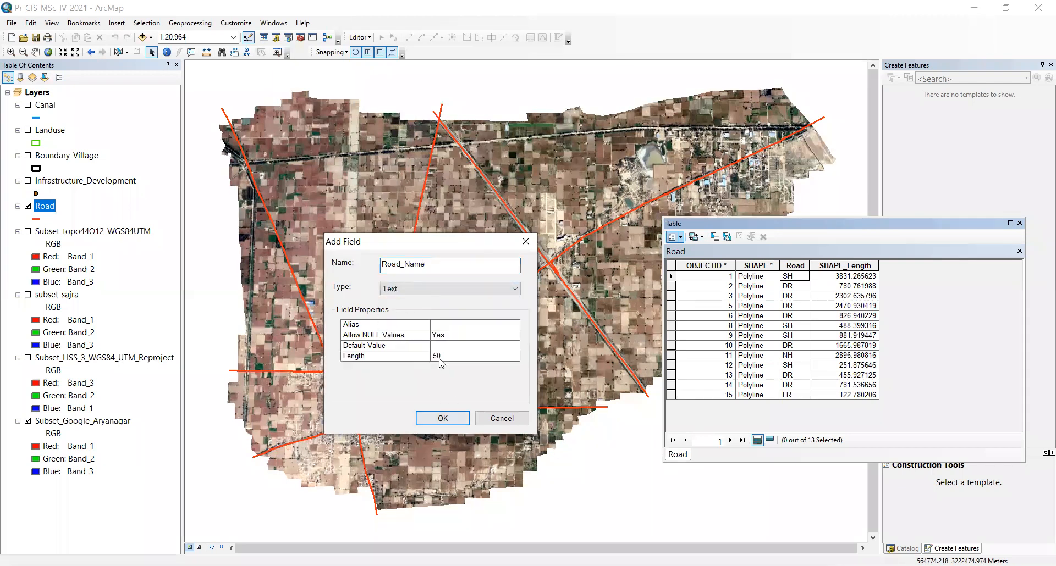
left_click(453, 420)
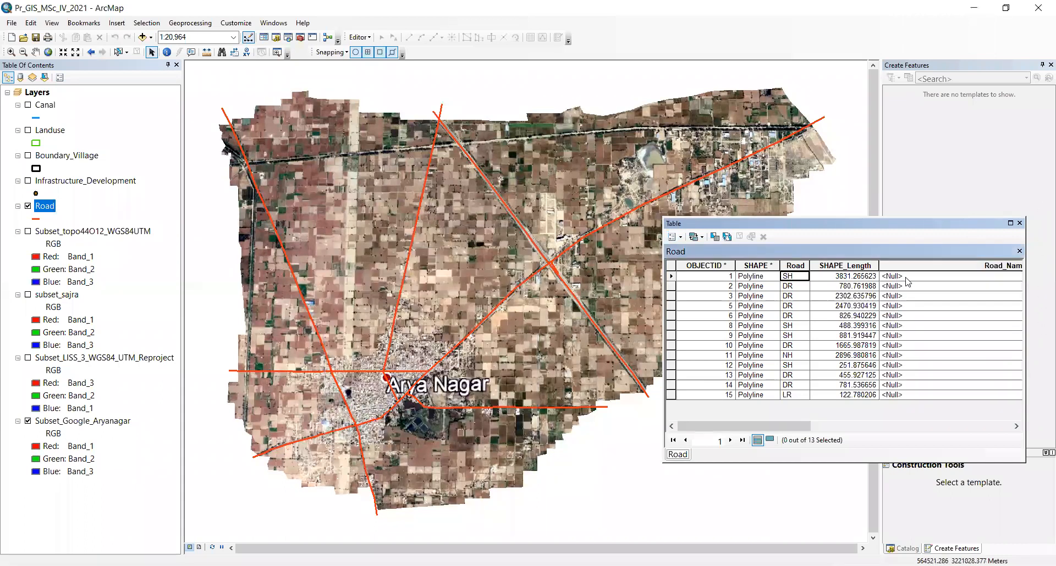
Restart editing on the Road layer and narrow the Road_Name column so all table columns fit in the window
left_click(907, 280)
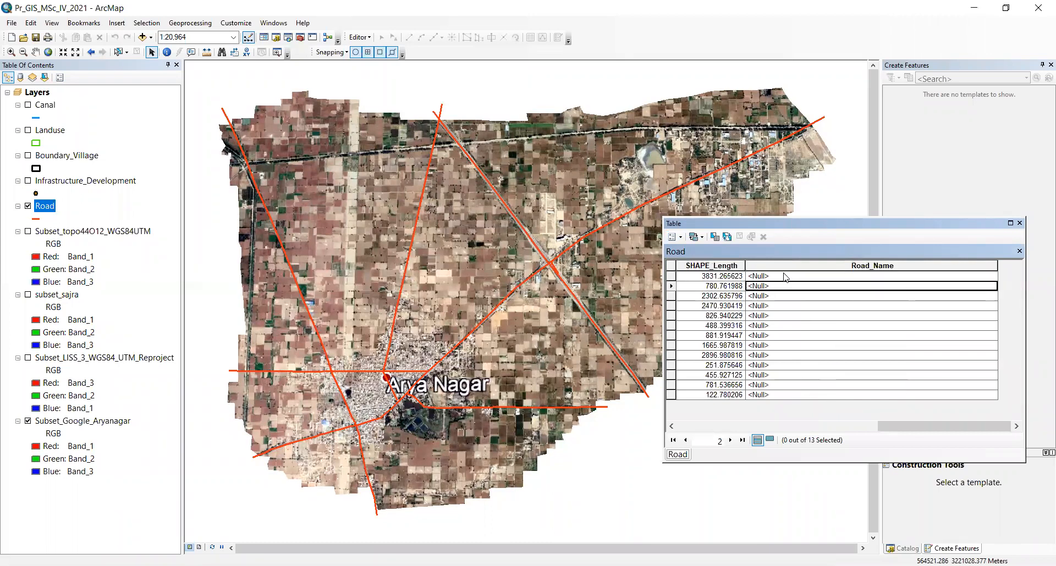
left_click(43, 207)
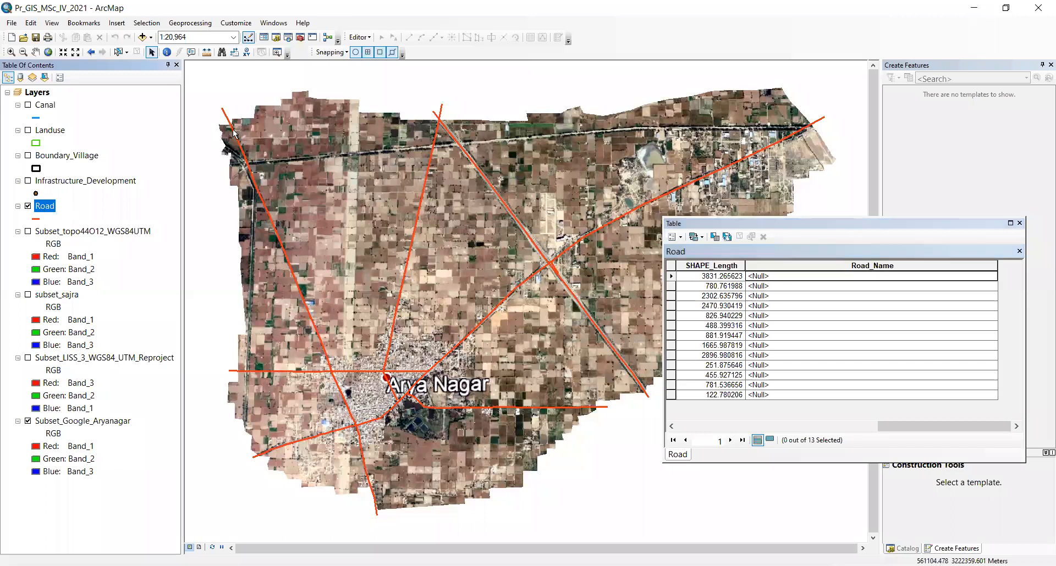
left_click(358, 37)
left_click(382, 49)
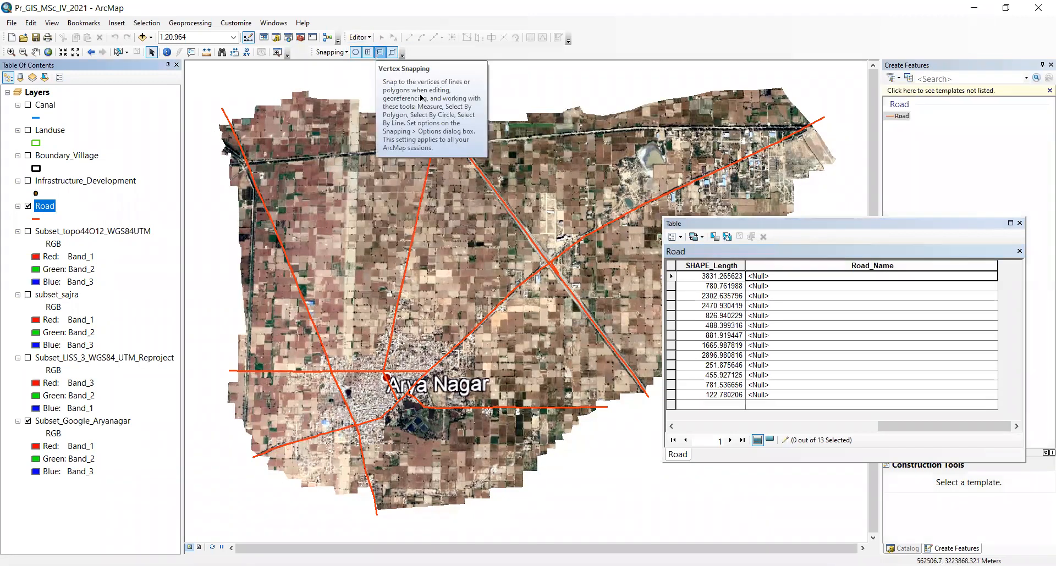
left_click(796, 280)
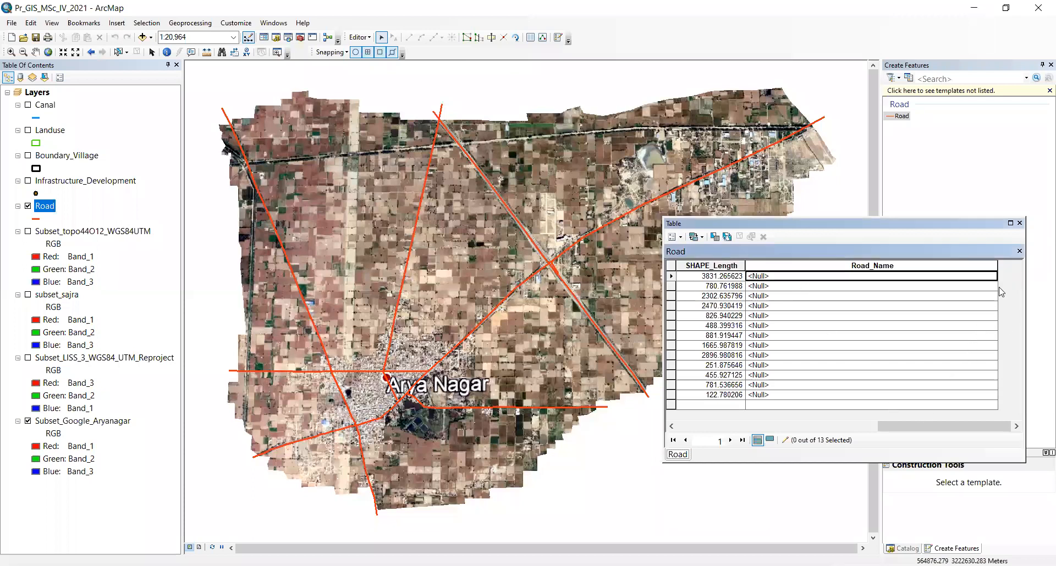
left_click_drag(998, 265, 852, 267)
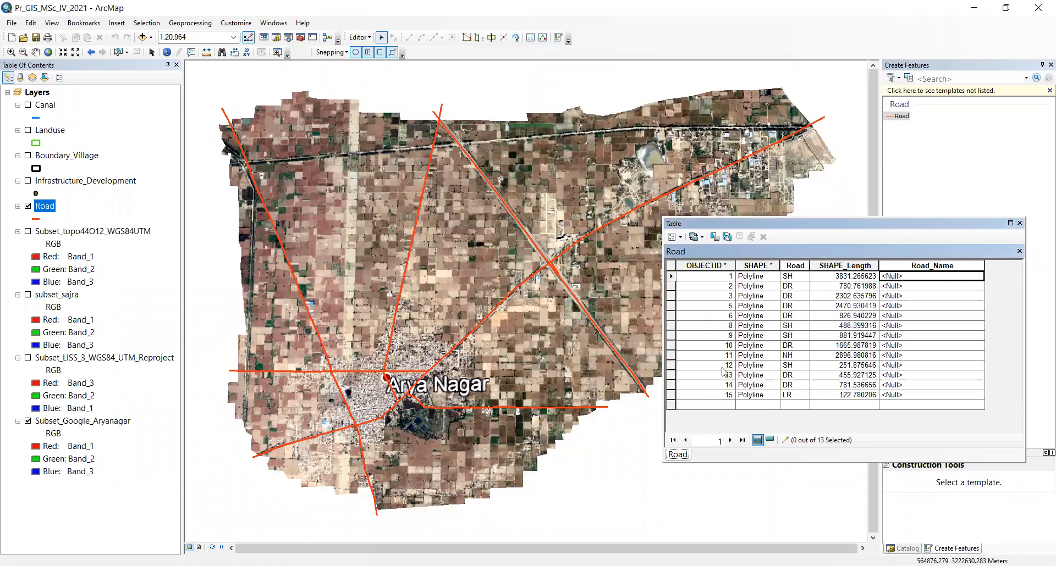
Highlight the record with OBJECTID 1 on the map and set its Road_Name to Balsamand
left_click(671, 276)
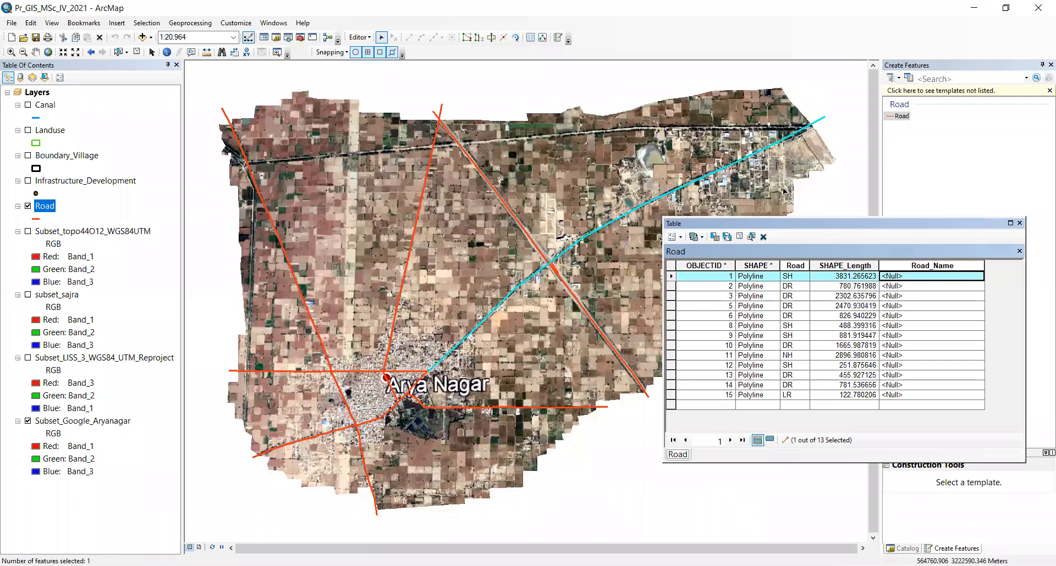
left_click(923, 275)
type("Balsamand")
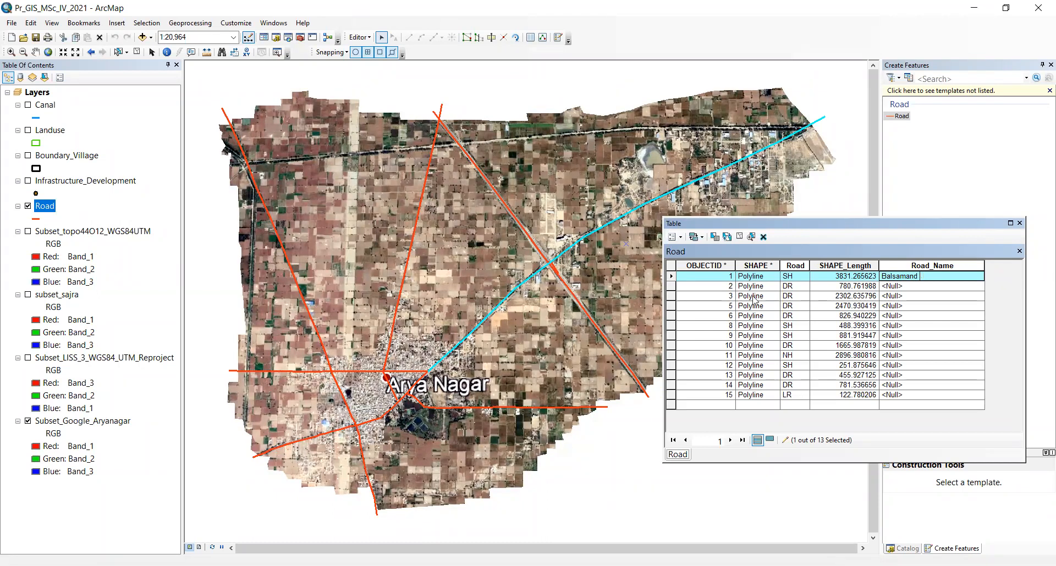
Highlight the record with OBJECTID 6 on the map and set its Road_Name to Hindwan
left_click(672, 317)
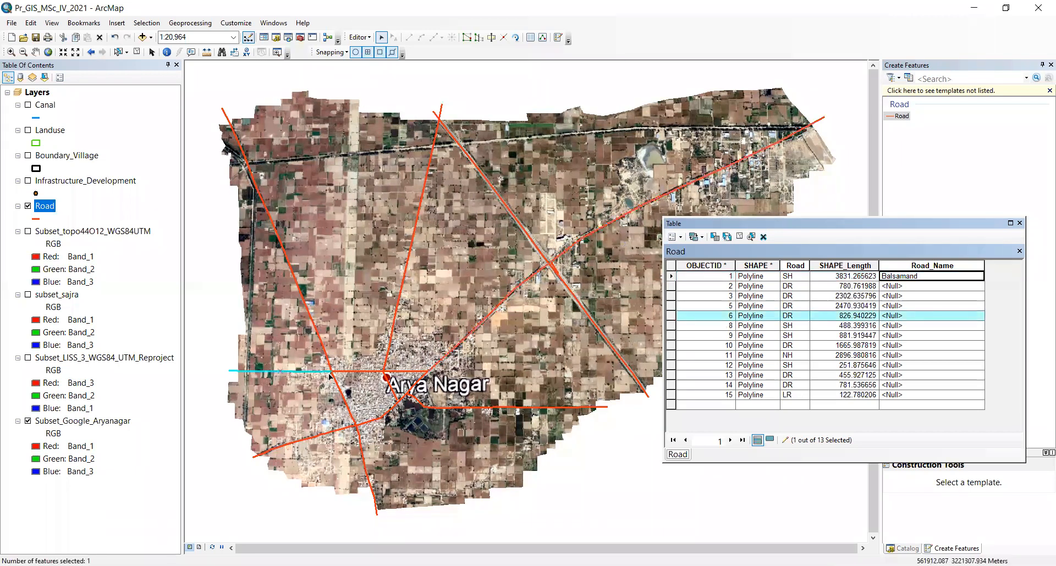
left_click(905, 308)
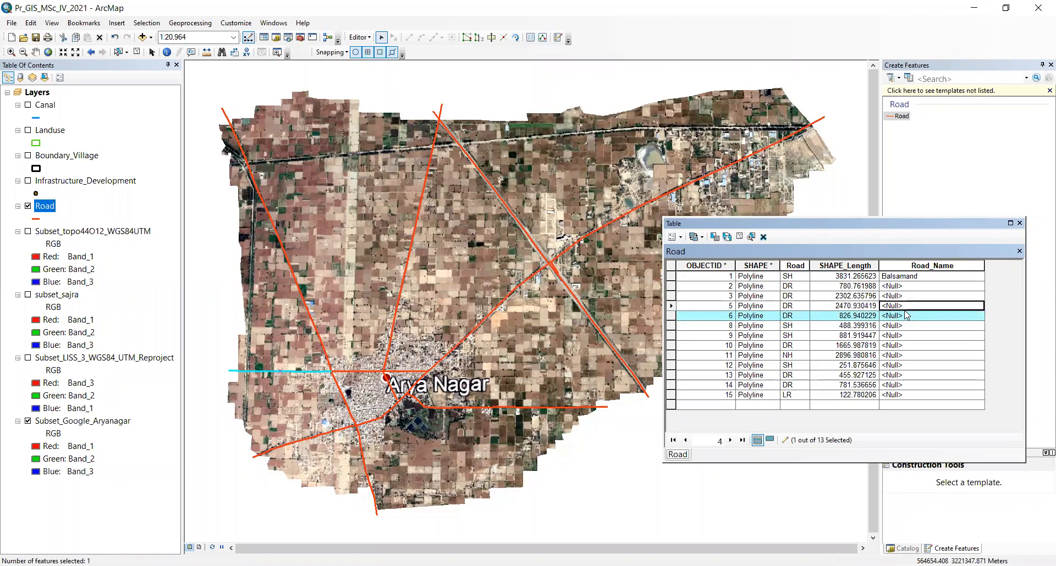
left_click(905, 314)
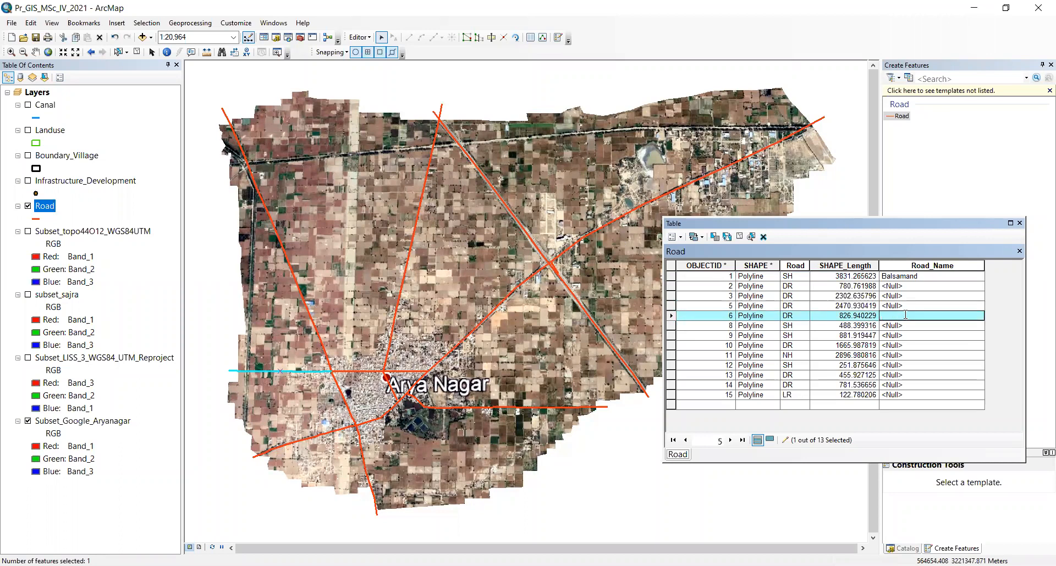
type("Hindwa")
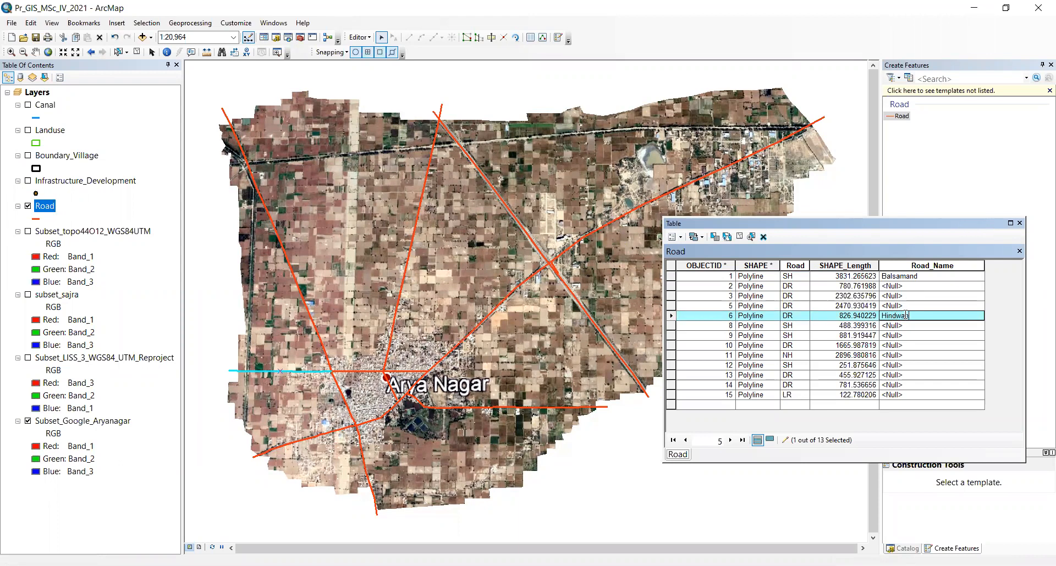
type("n")
left_click(911, 327)
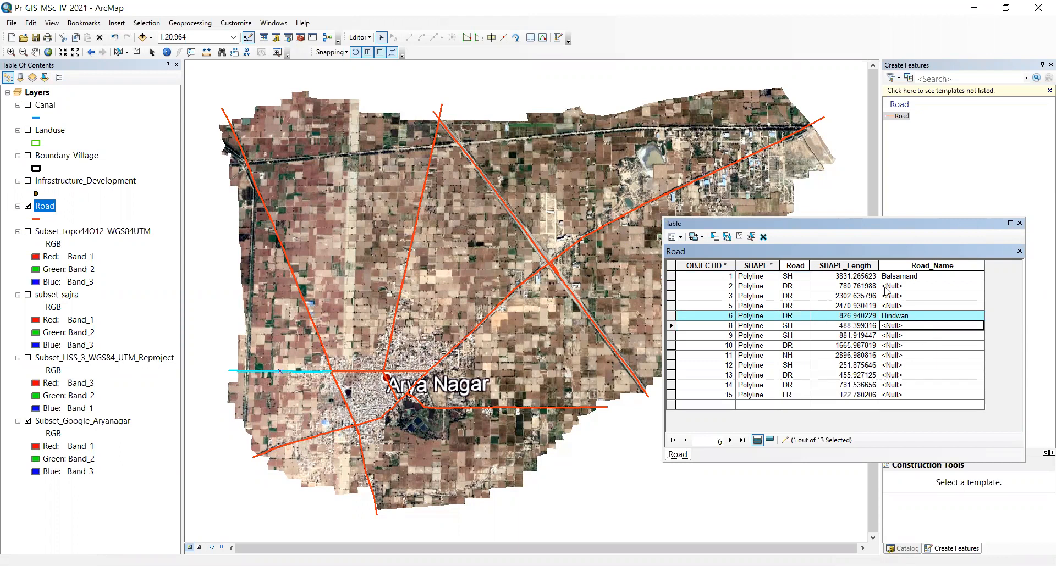
Close the Road attribute table and stop editing the Road layer, saving the edits
left_click(1020, 224)
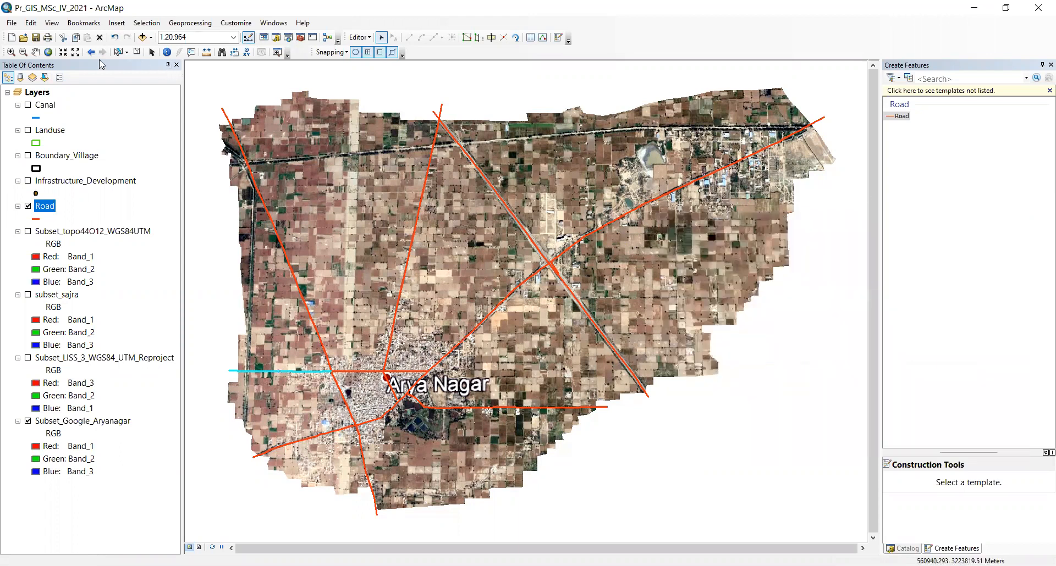
left_click(360, 37)
left_click(380, 62)
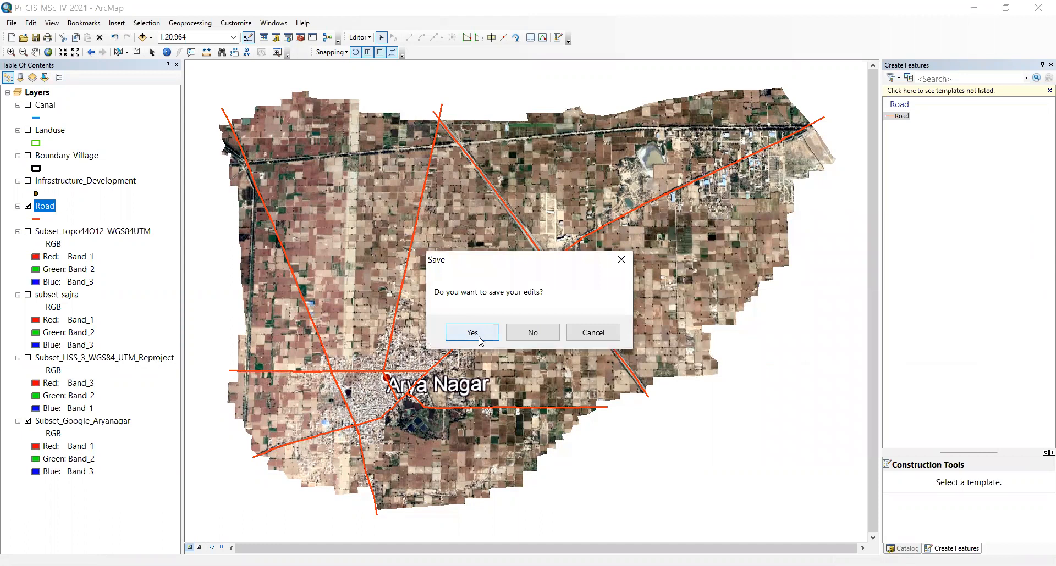
left_click(473, 332)
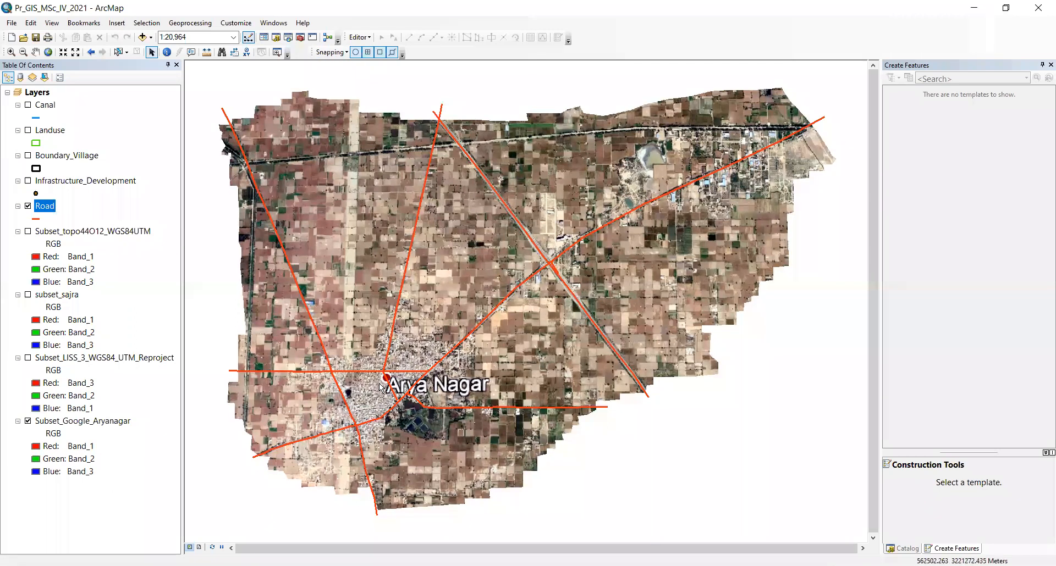
scroll(380, 387, "up", 2)
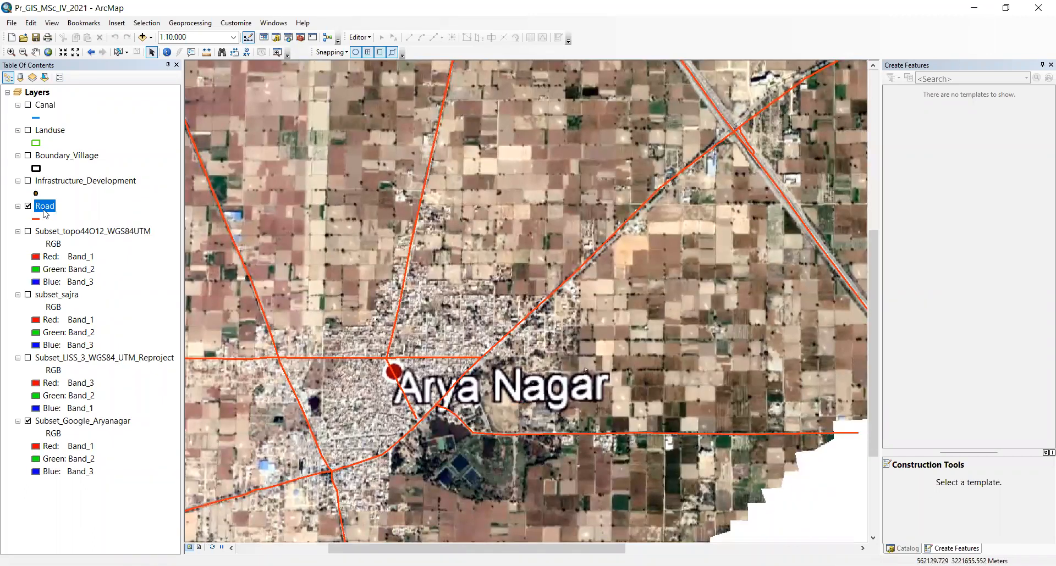
left_click(120, 51)
left_click(422, 203)
left_click(452, 244)
left_click(427, 249)
left_click(627, 304)
left_click(659, 295)
Hide the Road layer, show Infrastructure_Development instead, and start an edit session
left_click(28, 206)
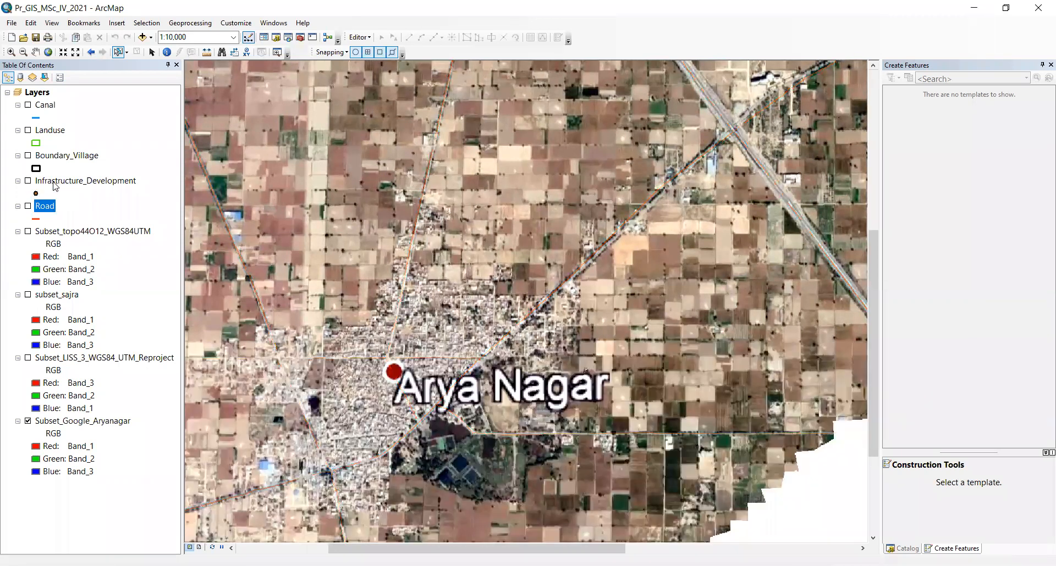
left_click(55, 184)
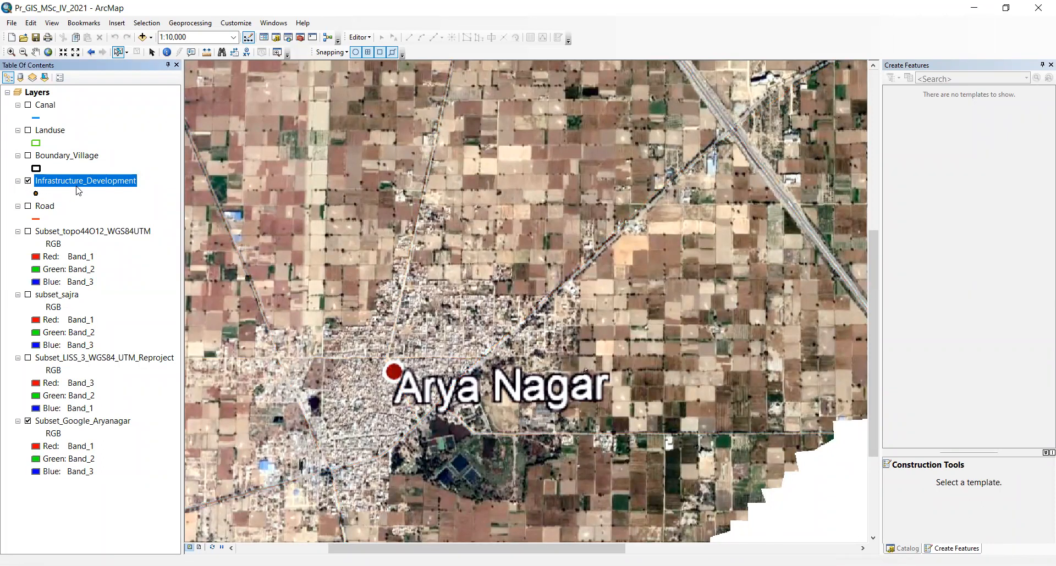
left_click(355, 38)
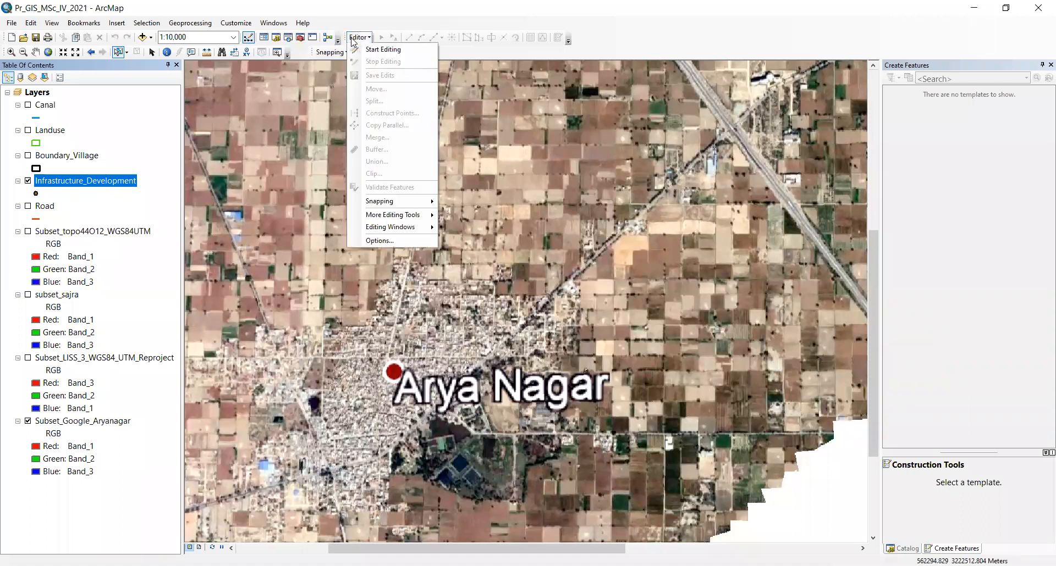
left_click(381, 50)
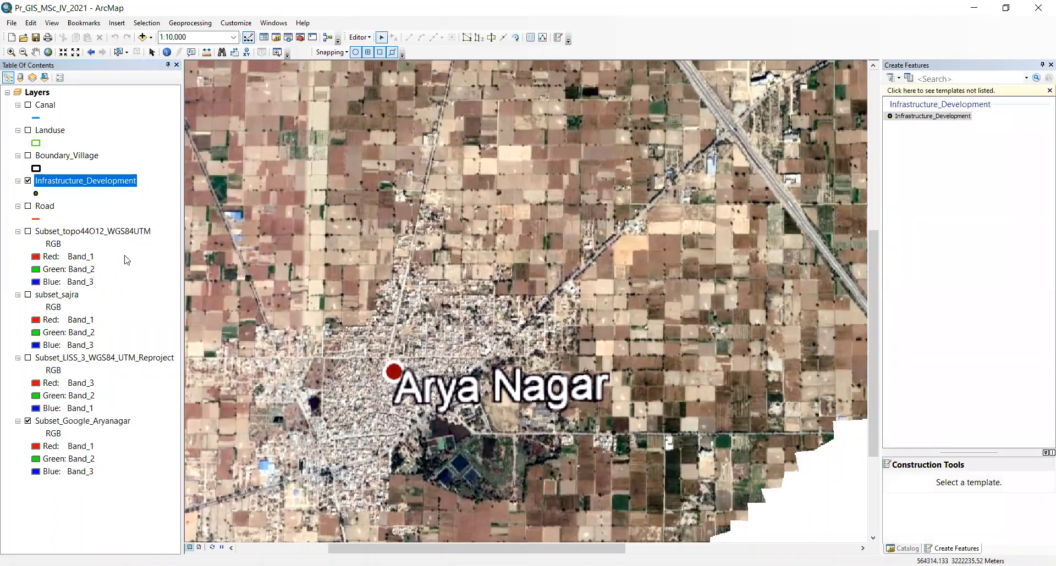
Check the Infrastructure_Development table's fields, then place a point of that layer on the ponds south of the Arya Nagar label
right_click(99, 186)
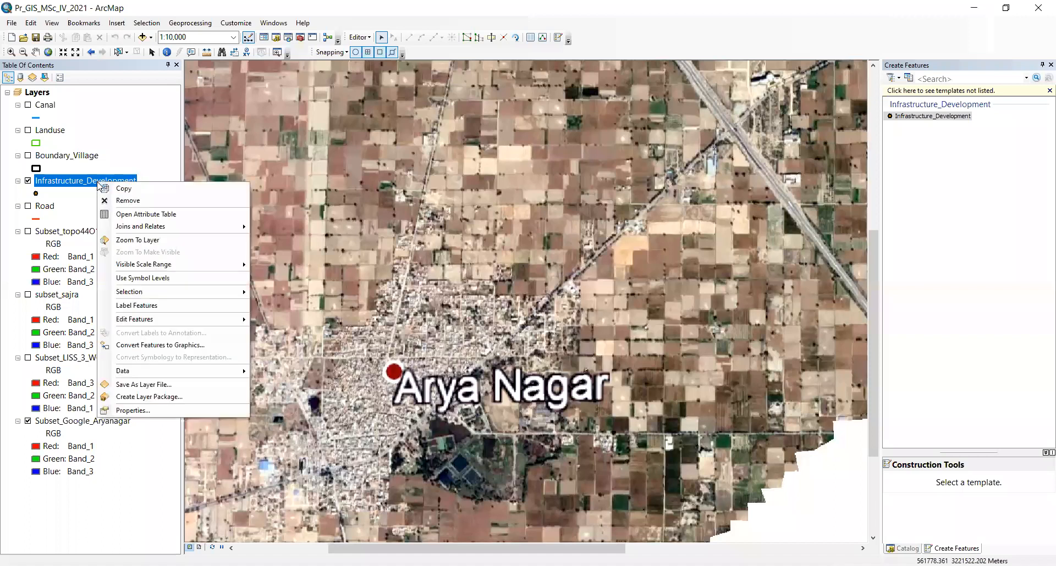
left_click(141, 217)
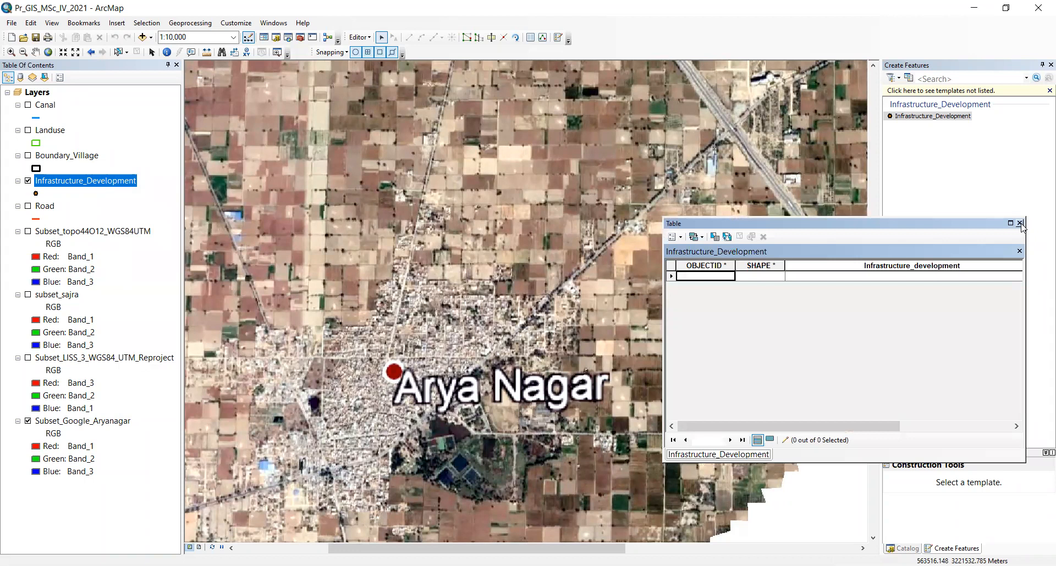
left_click(922, 117)
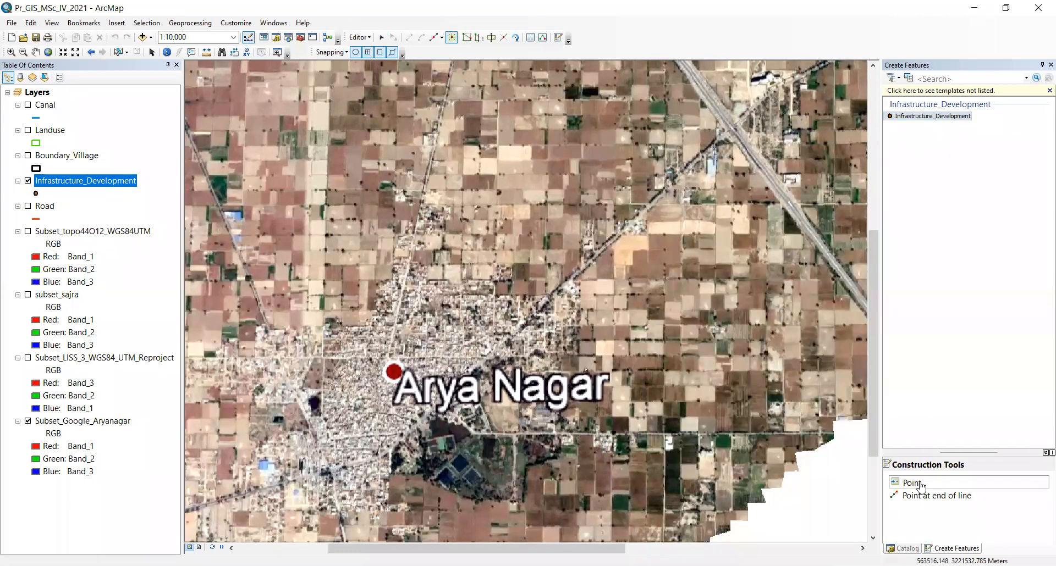
left_click(442, 475)
left_click(439, 473)
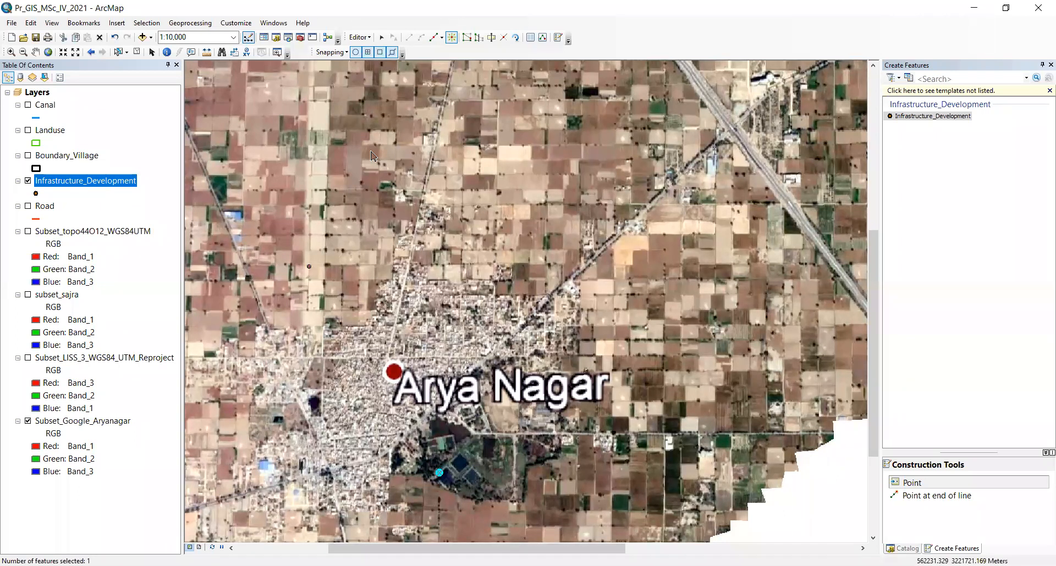
Set the new point's Infrastructure_development attribute to Water Works and clear the selection
left_click(531, 37)
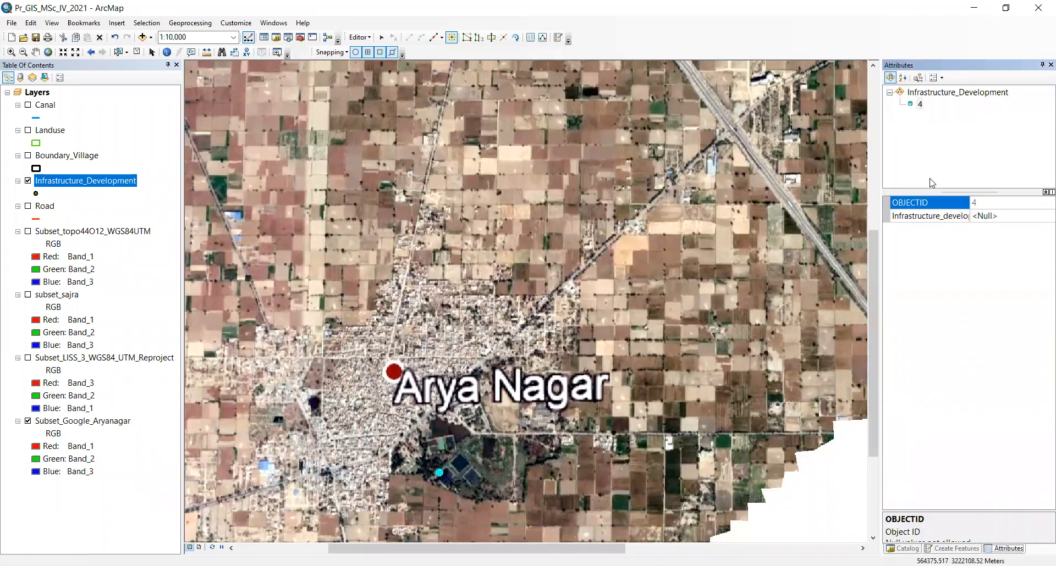
left_click(991, 216)
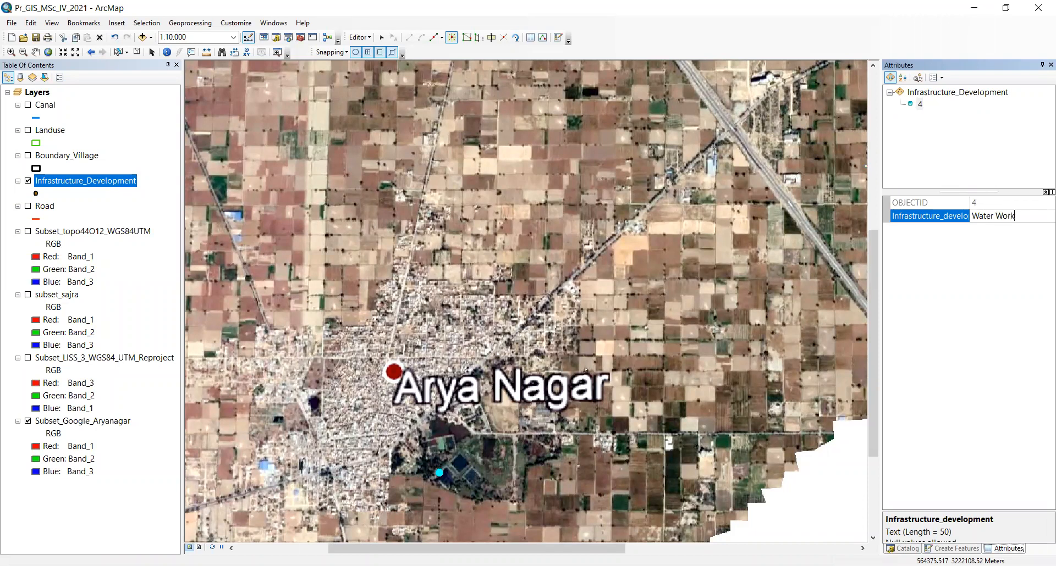
left_click(977, 256)
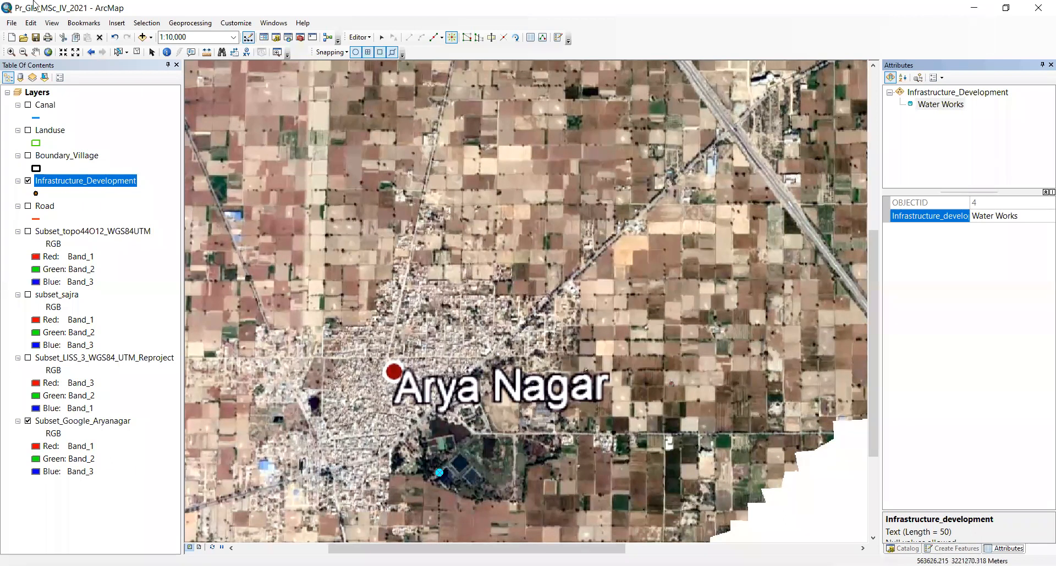
left_click(119, 52)
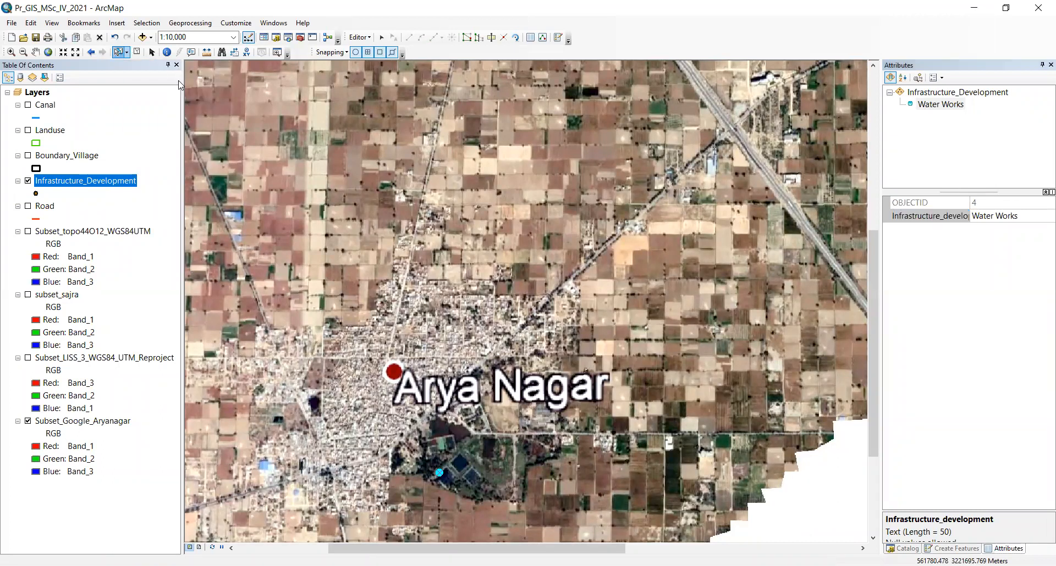
left_click(491, 230)
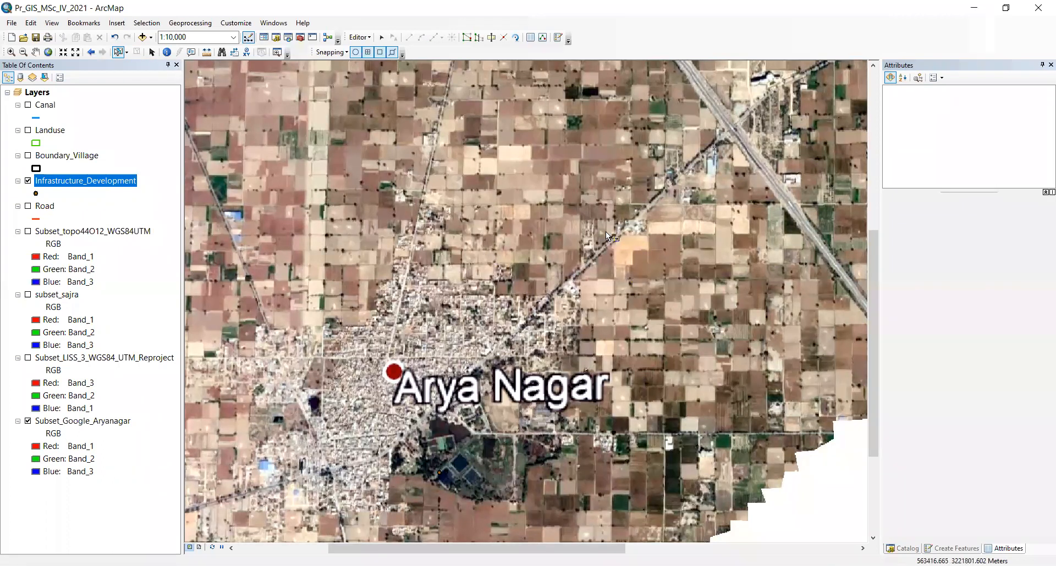
Place a second Infrastructure_Development point beside the diagonal road at the village's northeastern edge
scroll(606, 232, "down", 1)
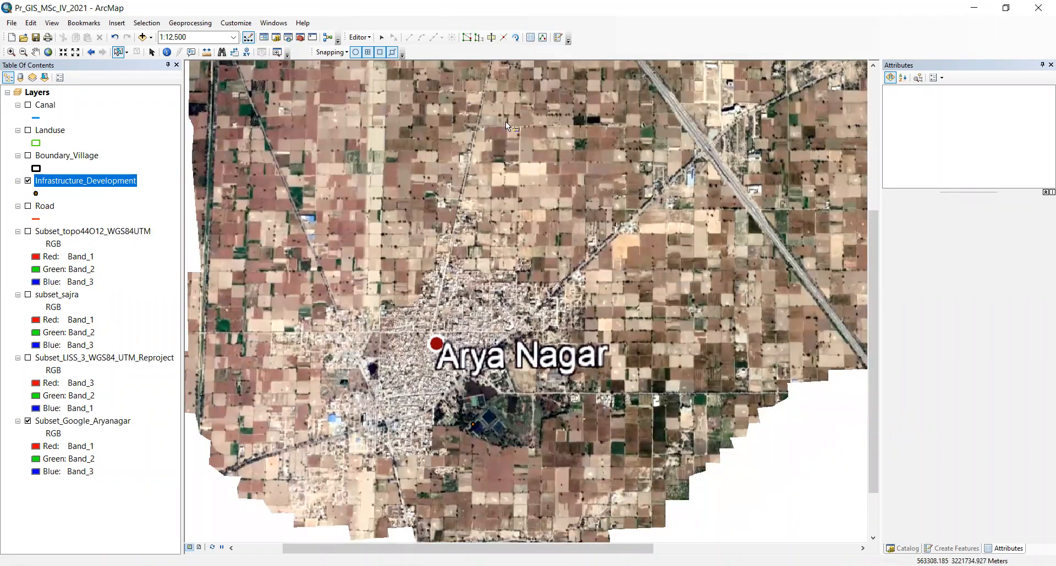
scroll(588, 263, "up", 2)
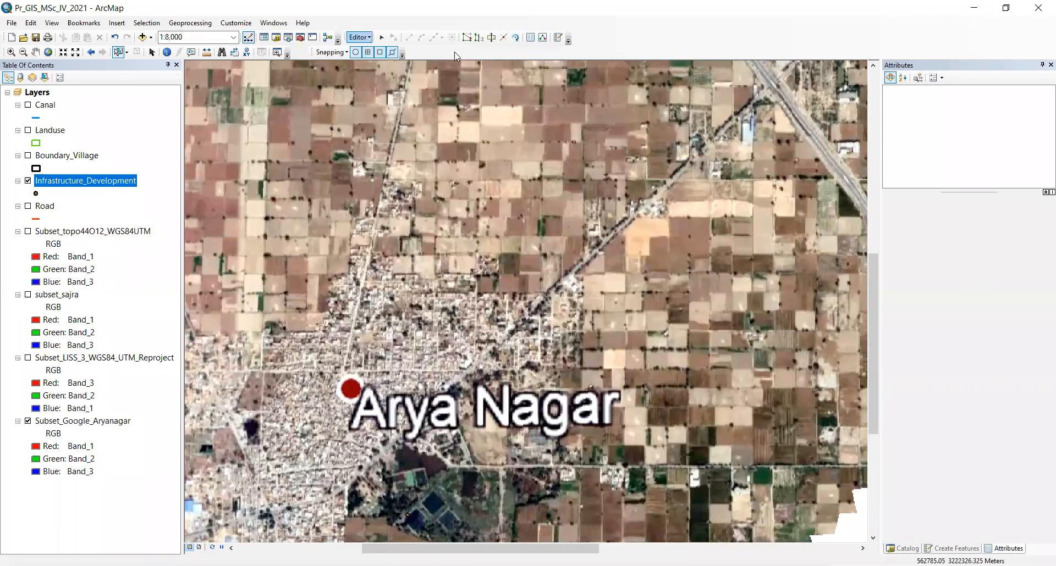
left_click(952, 548)
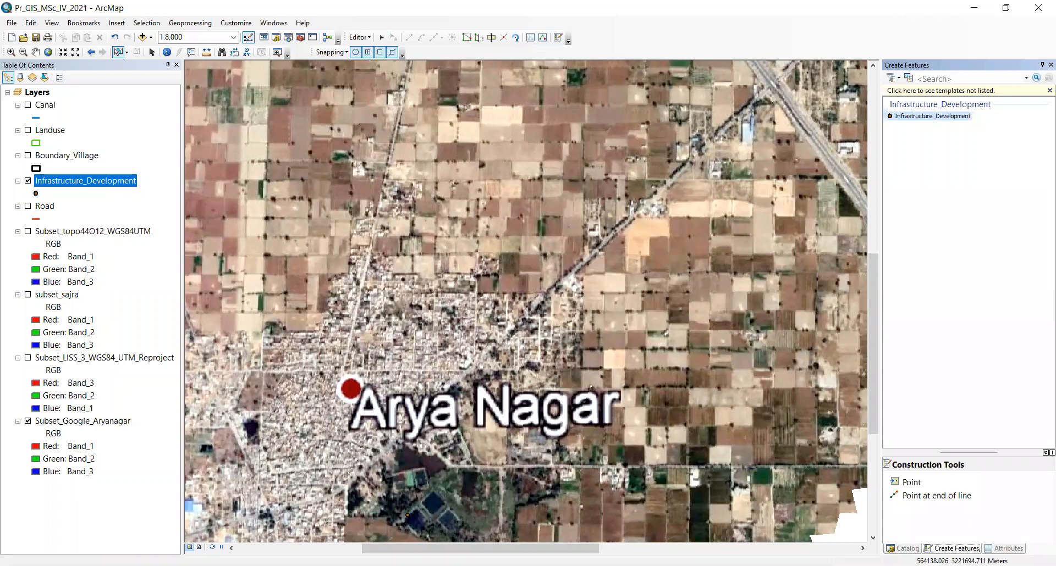
left_click(902, 548)
left_click(952, 548)
left_click(920, 120)
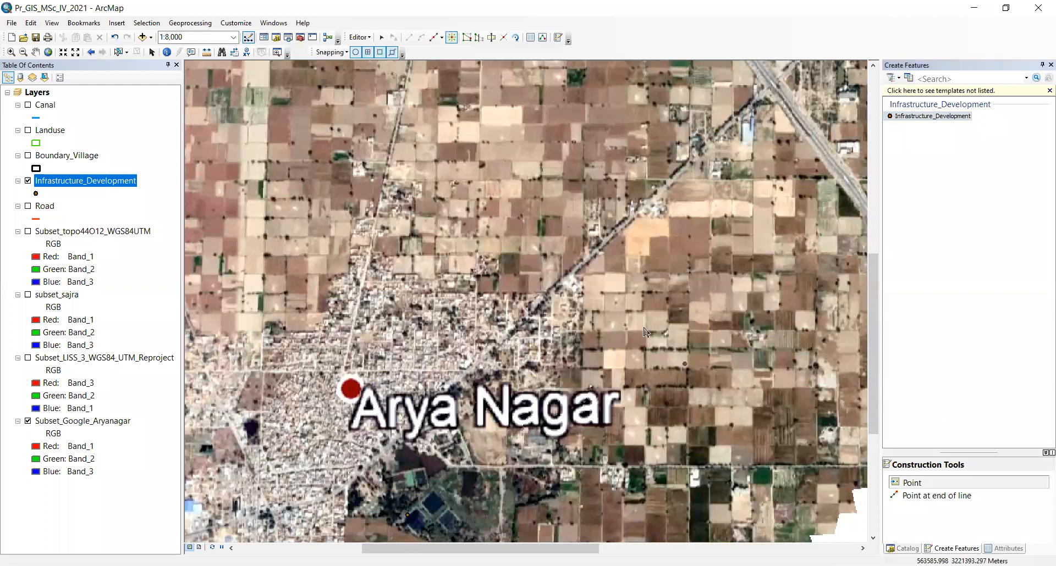
left_click(569, 283)
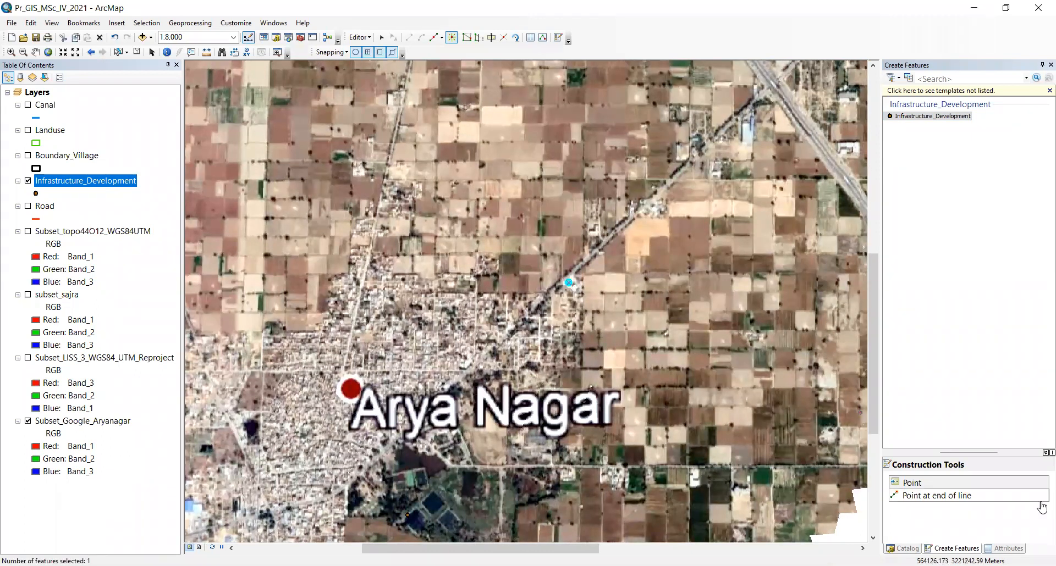
Set the second point's Infrastructure_development attribute to Petrol Pump
left_click(1004, 548)
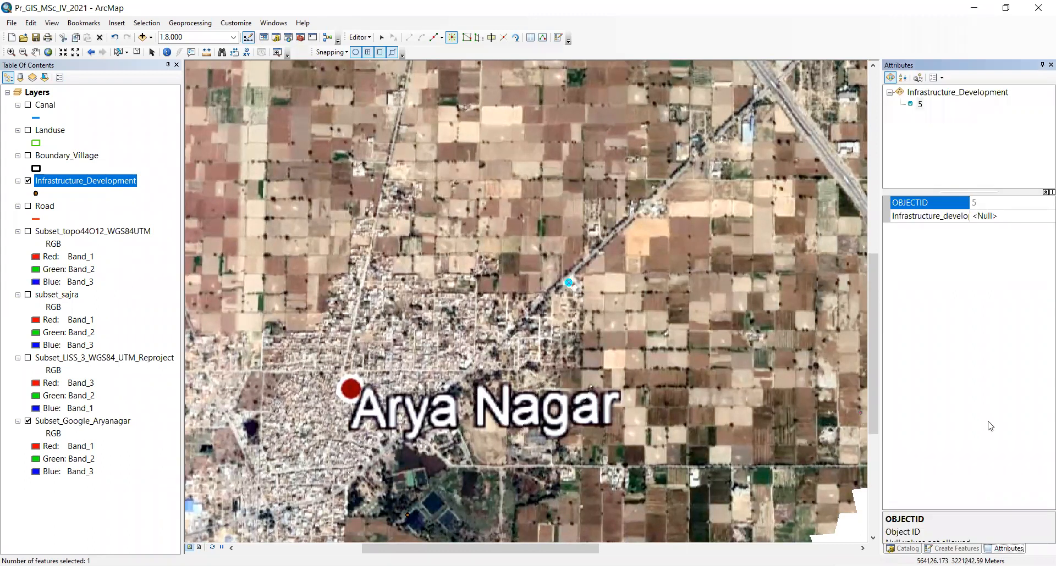
left_click(988, 216)
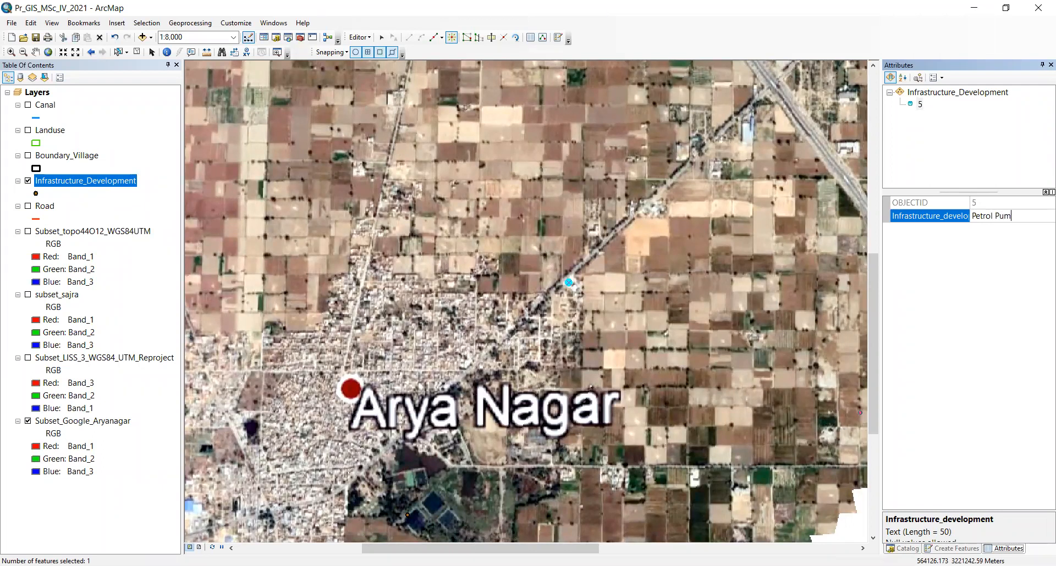
key("Return")
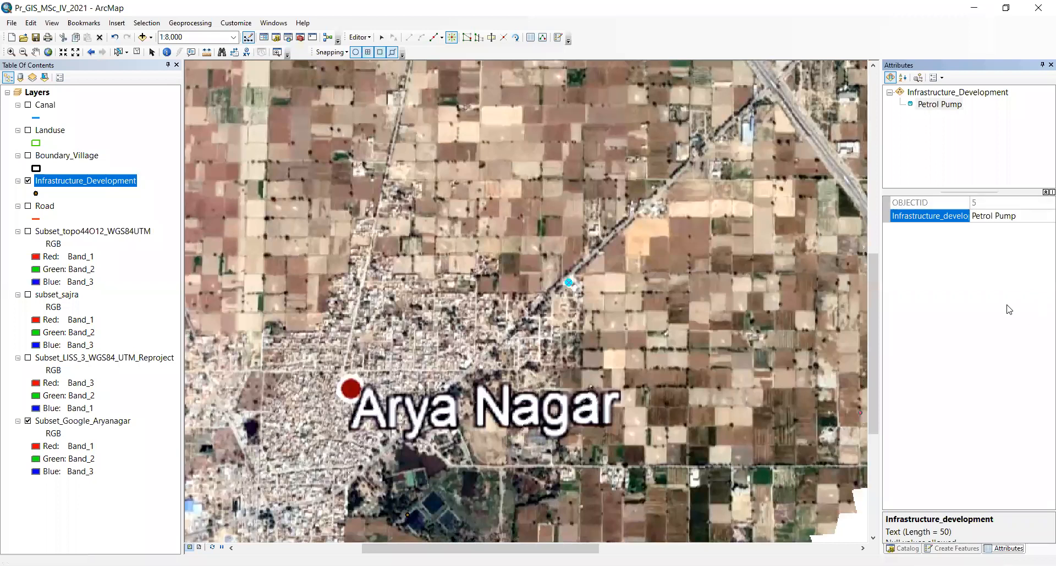
Stop editing the Infrastructure_Development layer and save the edits
left_click(358, 36)
left_click(383, 65)
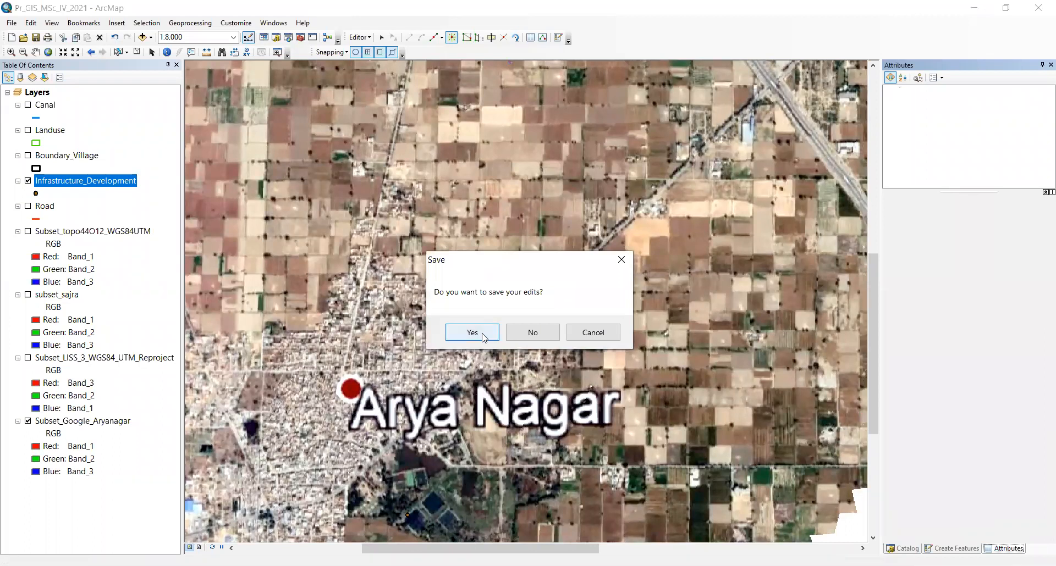
left_click(483, 337)
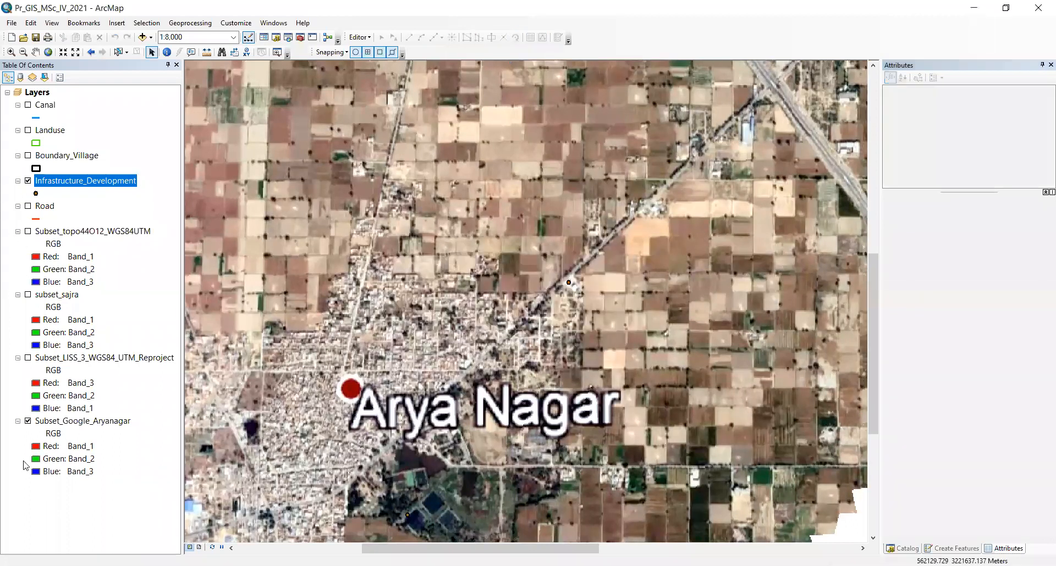
Hide the Subset_Google_Aryanagar imagery briefly to view the digitized points alone, then show it again
left_click(27, 422)
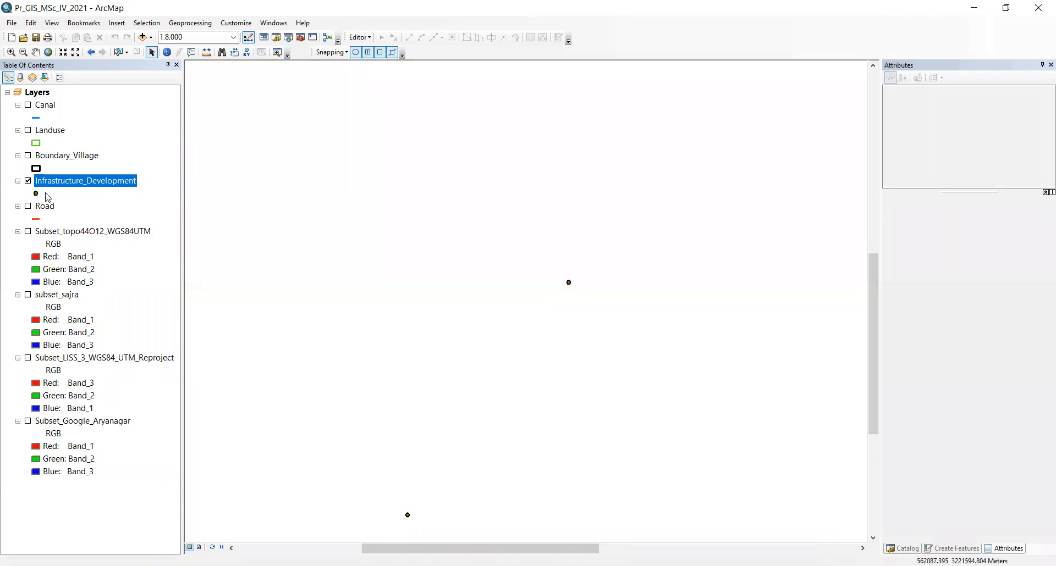
left_click(28, 422)
scroll(405, 362, "up", 1)
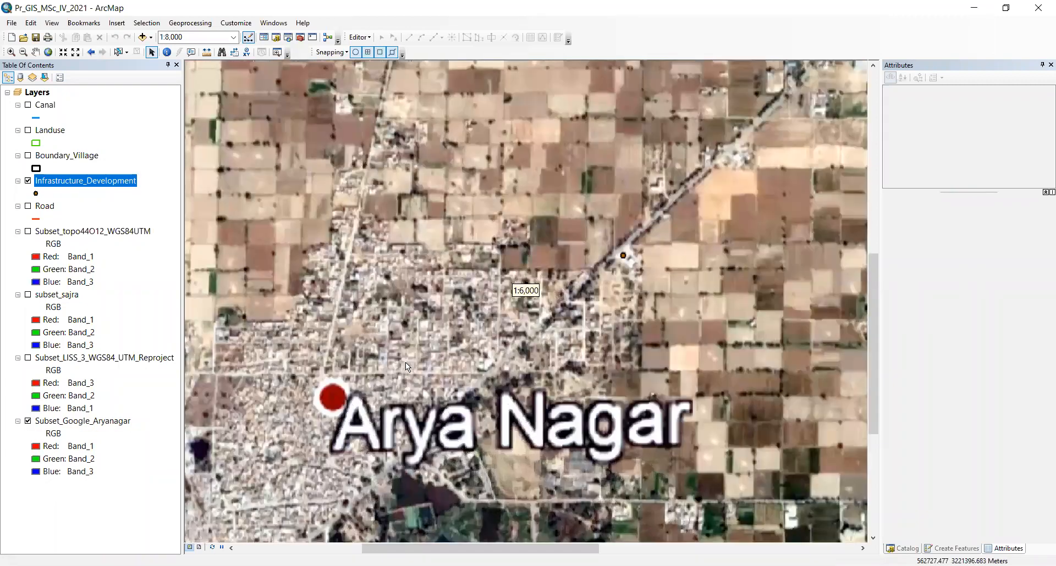
scroll(405, 362, "down", 1)
scroll(405, 362, "down", 1)
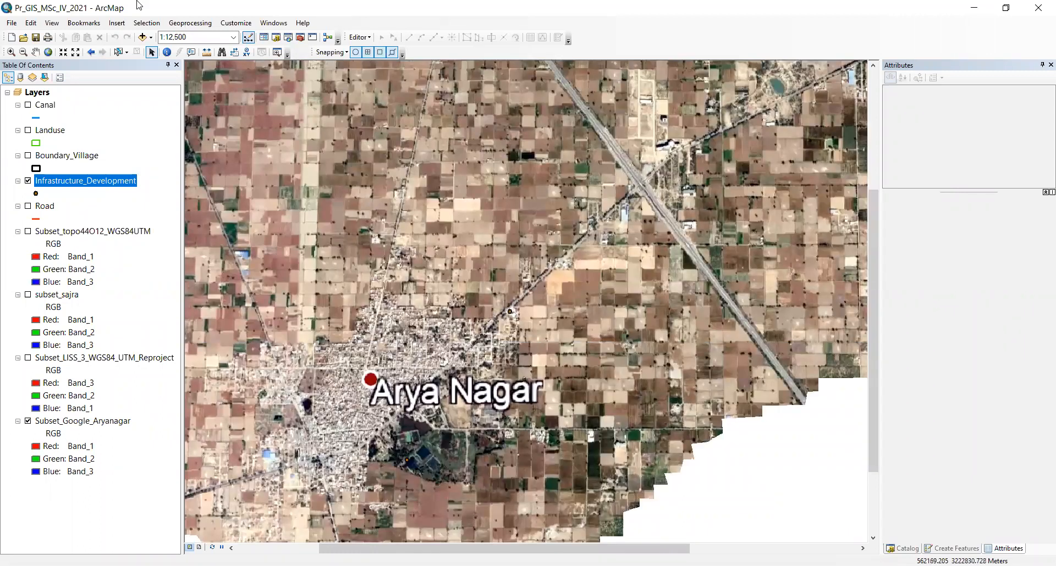
Hide the Infrastructure_Development layer and show the Landuse layer over the imagery at full extent
left_click(28, 181)
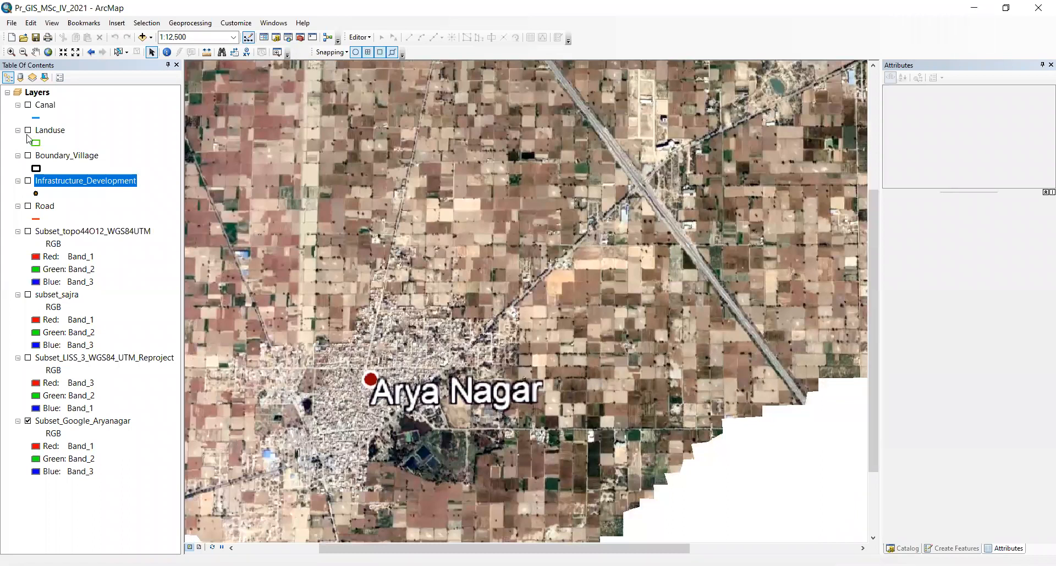
left_click(28, 136)
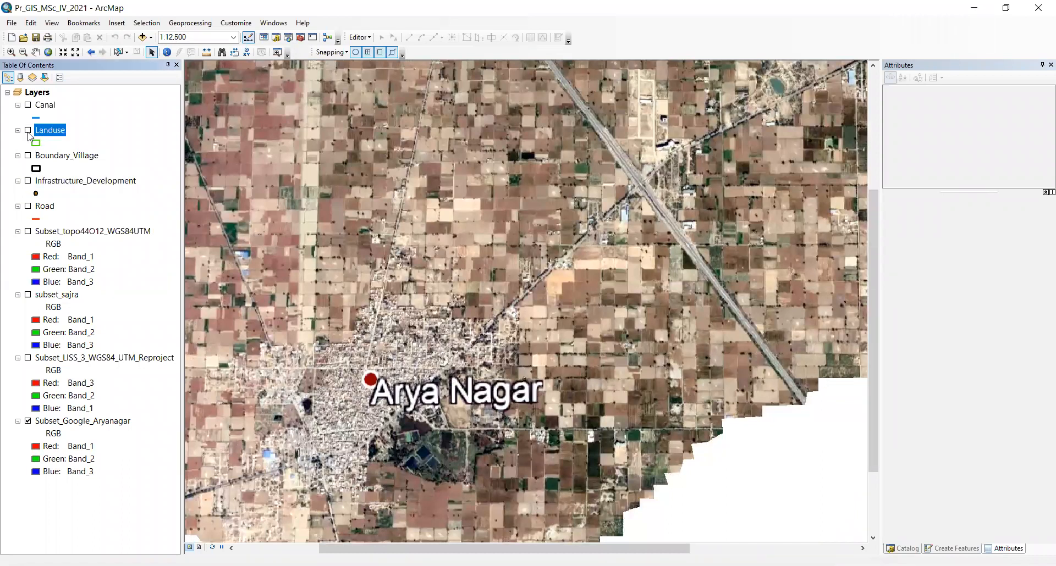
left_click(28, 131)
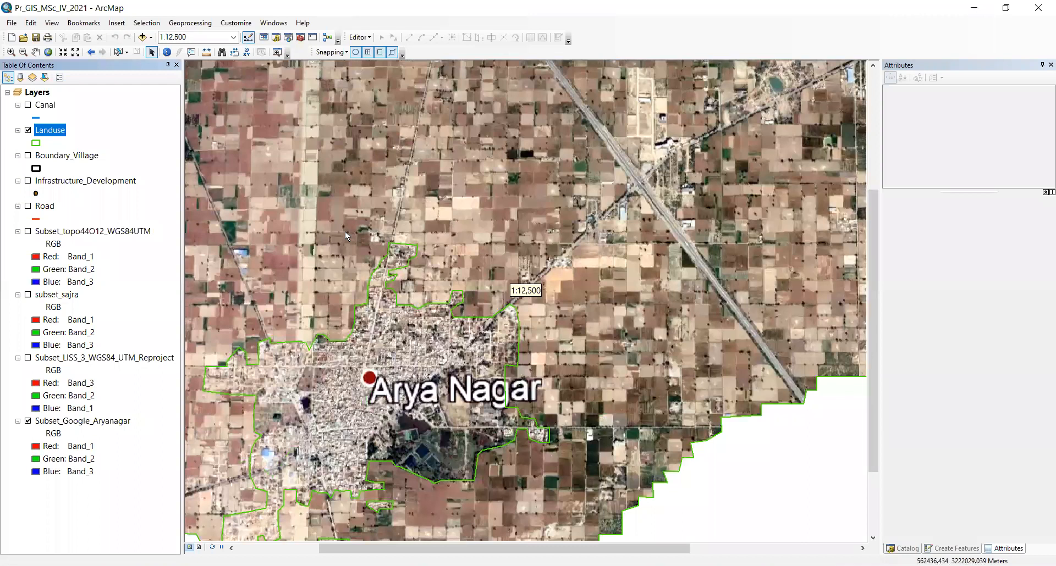
scroll(345, 232, "down", 3)
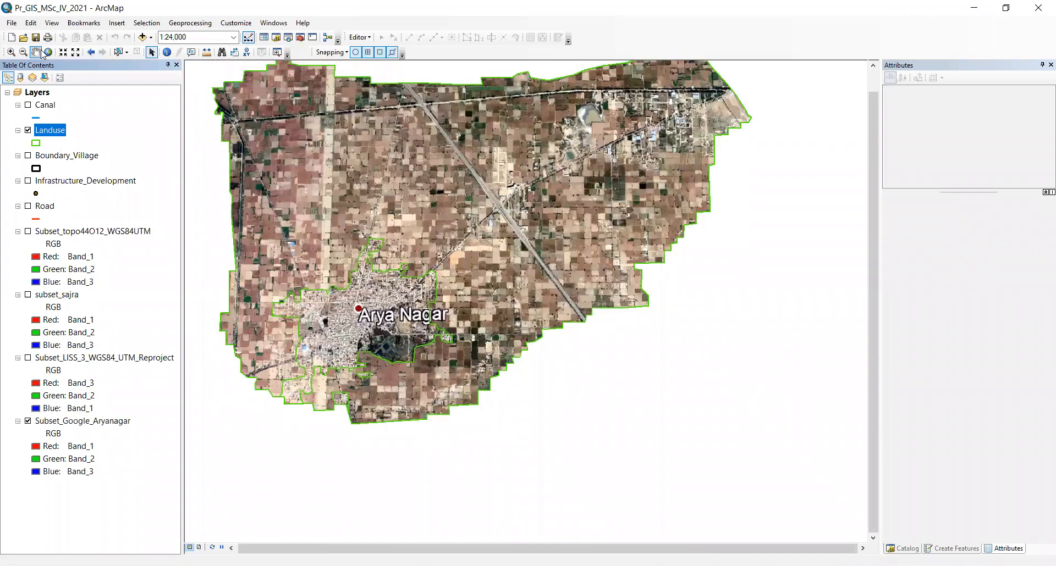
left_click(49, 52)
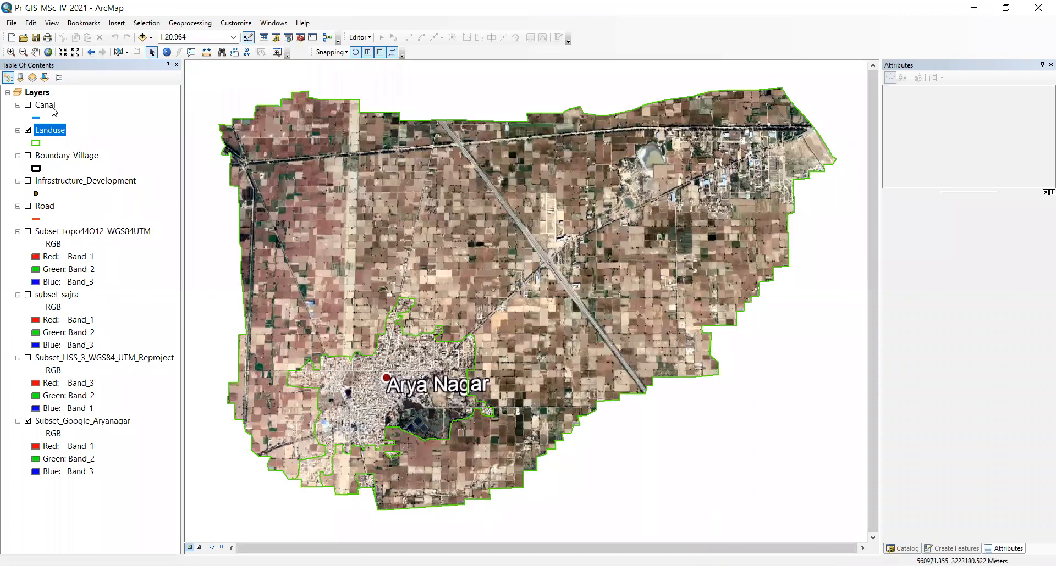
Show Boundary_Village and hide Landuse, then briefly hide the Subset_Google_Aryanagar imagery to view the village outline alone
left_click(35, 52)
left_click_drag(336, 293, 410, 262)
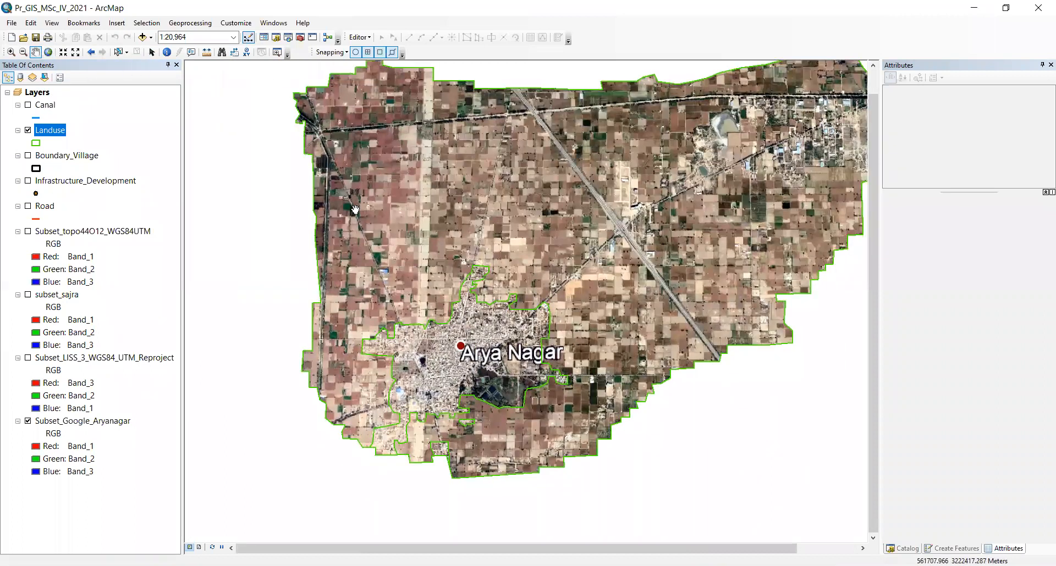
left_click_drag(355, 209, 344, 243)
left_click(27, 156)
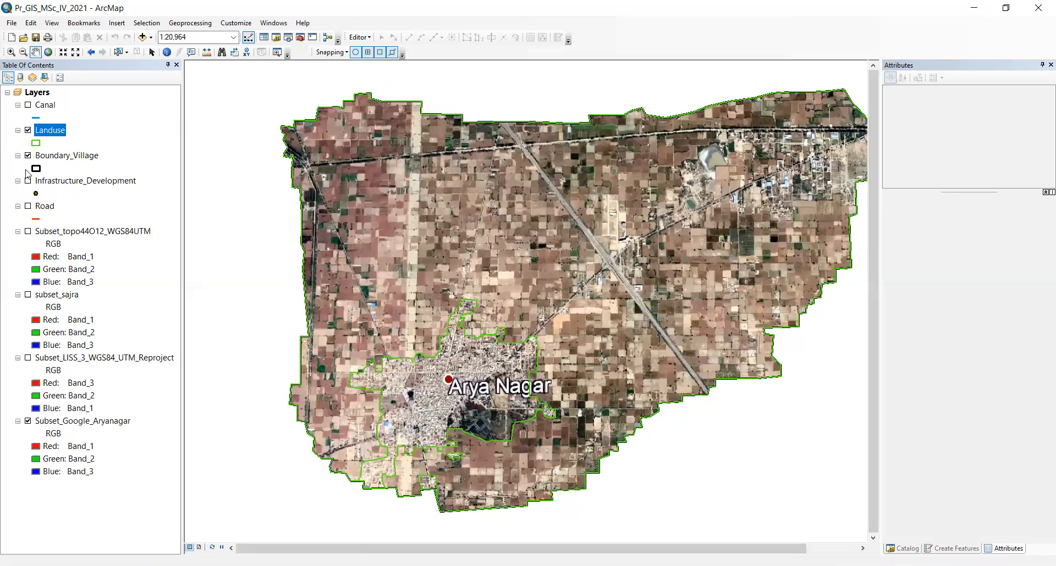
left_click(28, 131)
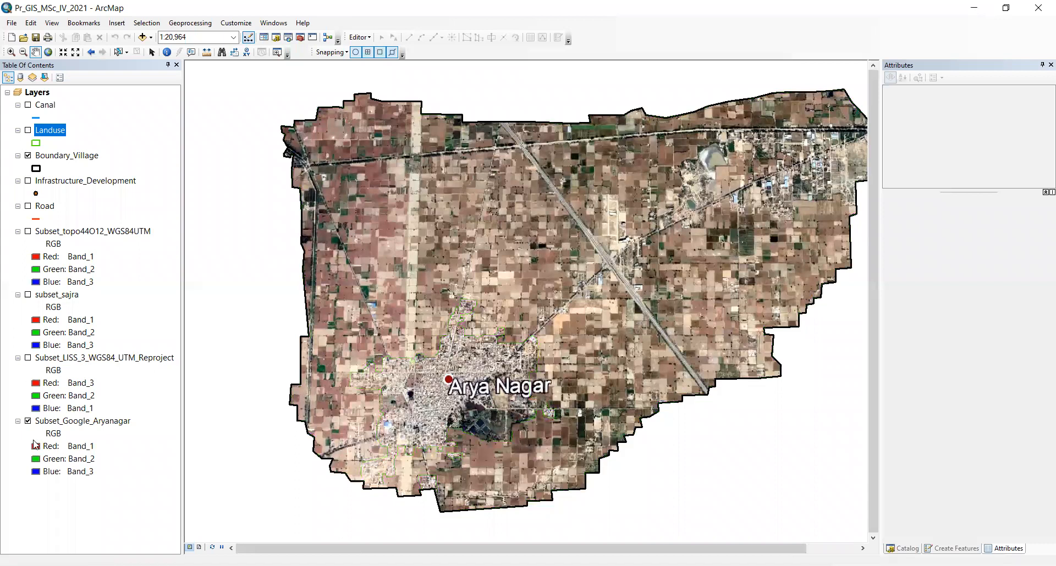
left_click(28, 422)
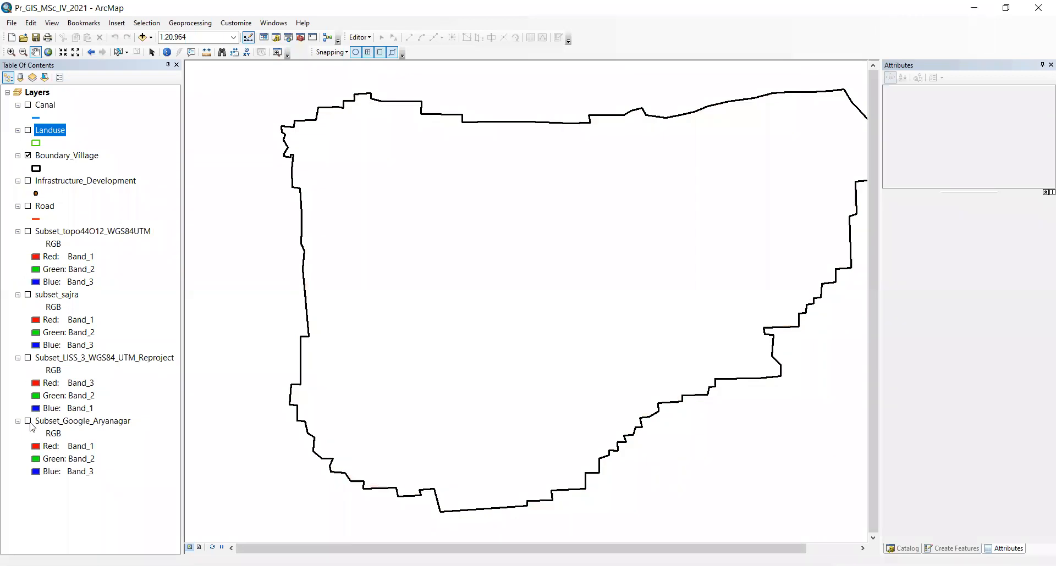
left_click_drag(442, 335, 406, 336)
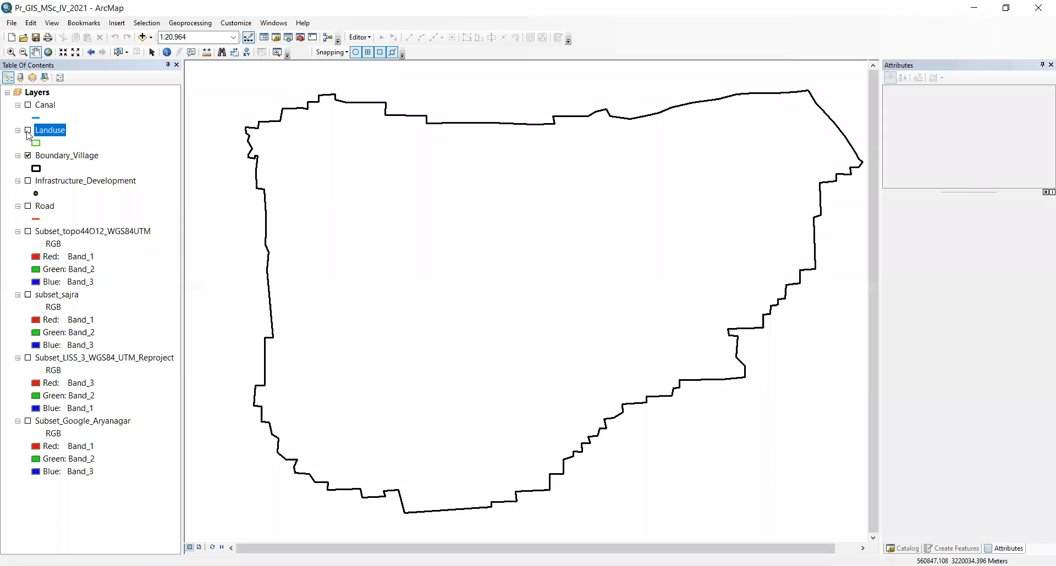
left_click(26, 421)
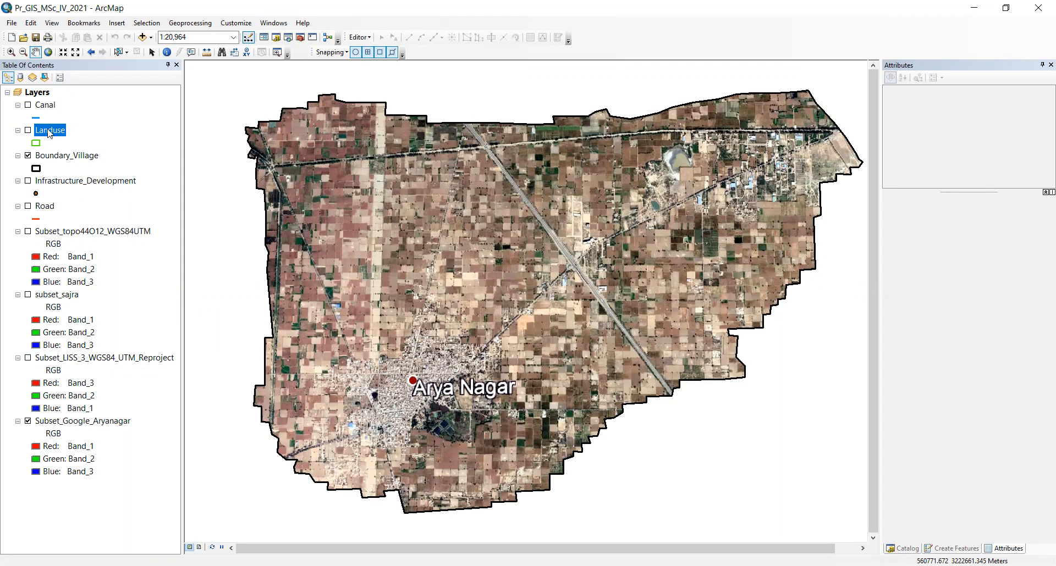
Browse to the Aryanagar feature dataset inside Pr.gdb in E:\Pr_July_2021_GIS and expand its feature classes
left_click(902, 549)
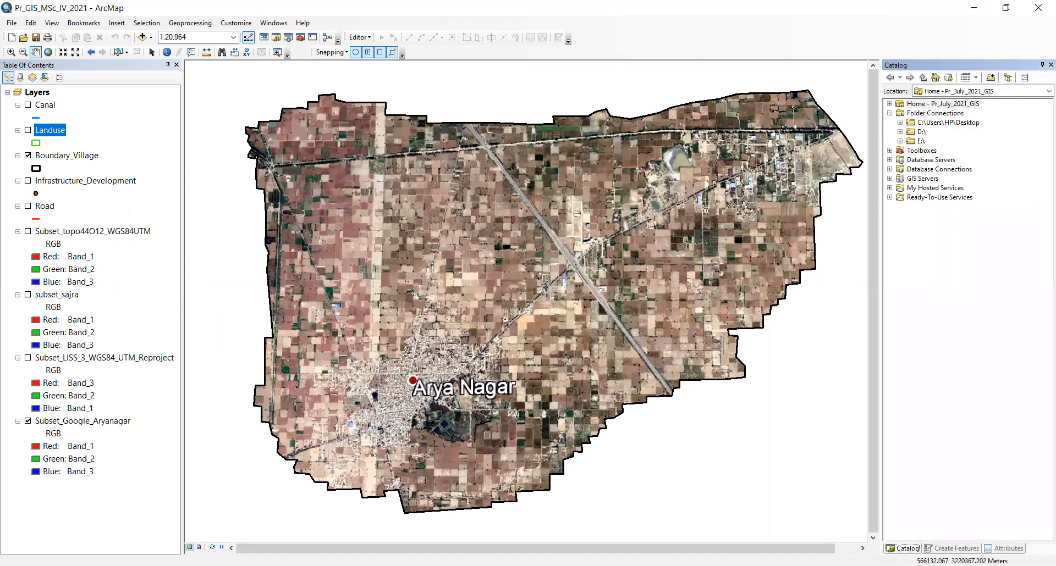
left_click(900, 141)
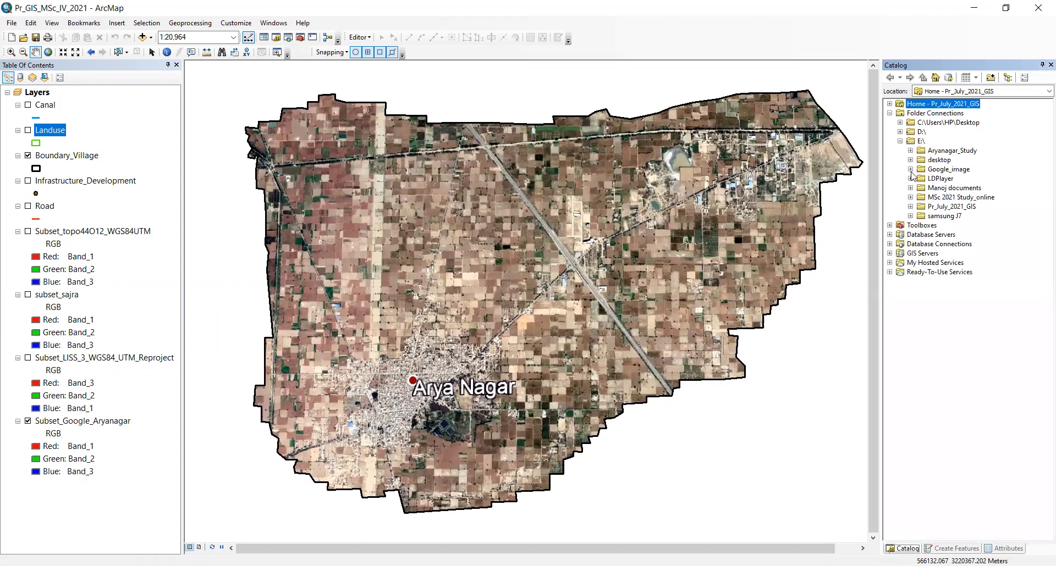
left_click(911, 207)
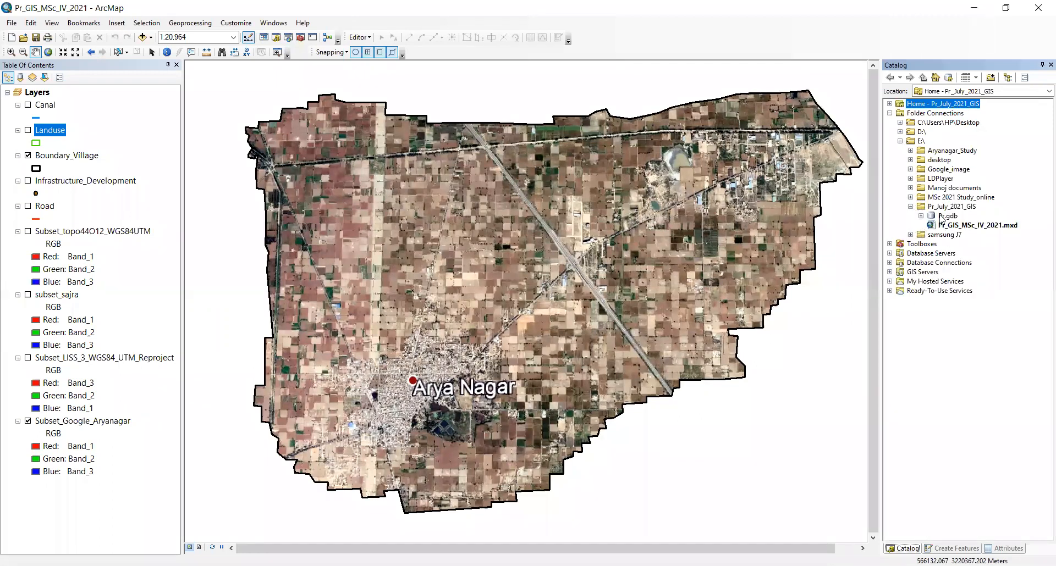
double_click(944, 217)
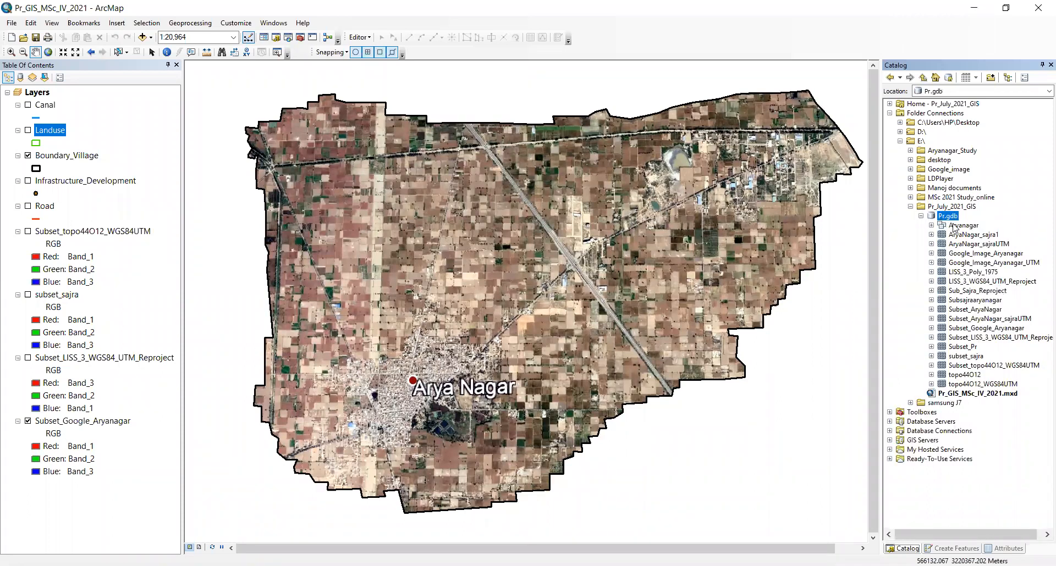
left_click(954, 227)
left_click(932, 226)
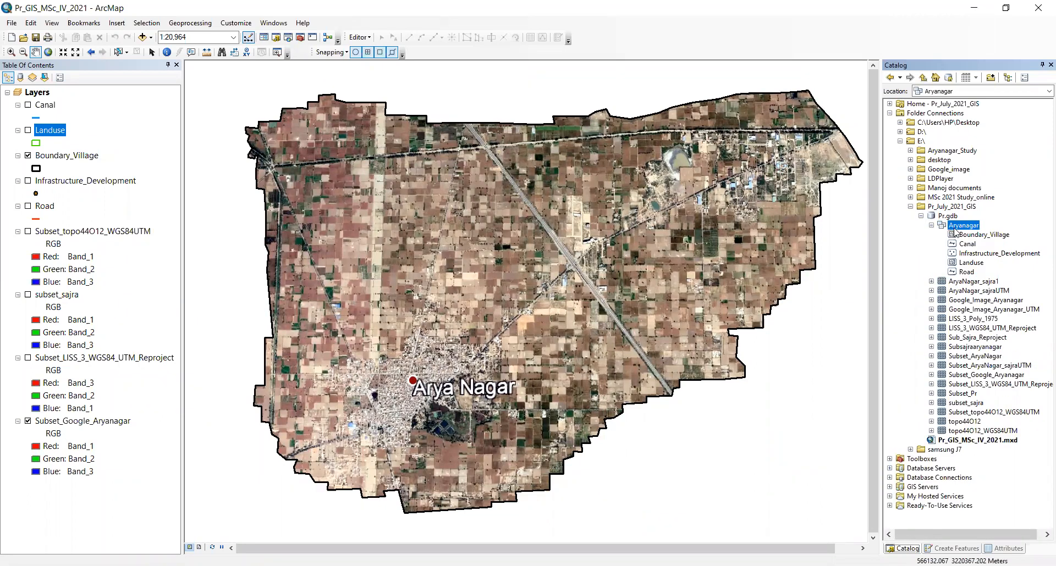
right_click(956, 227)
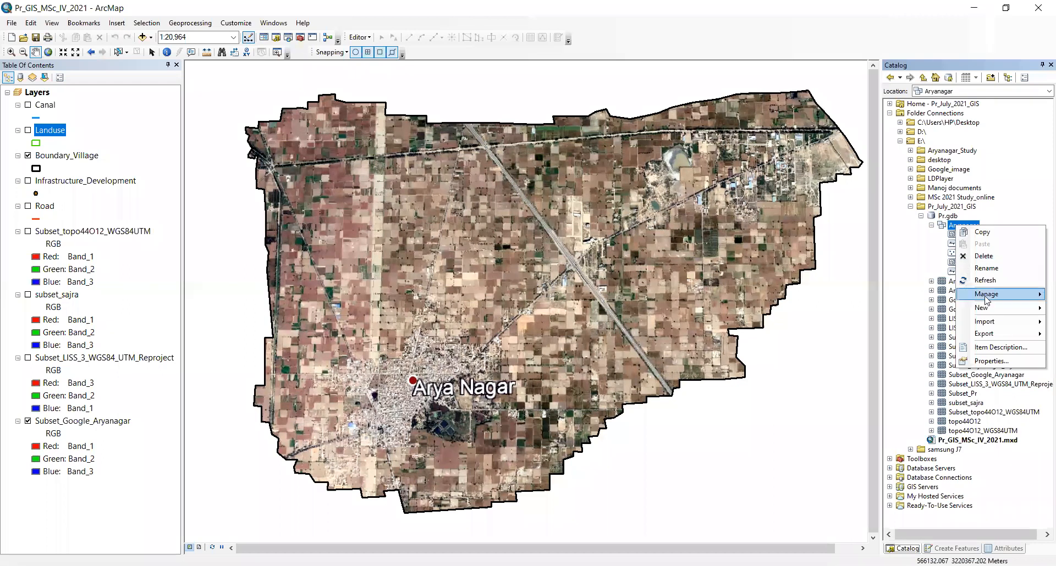
mouse_move(994, 310)
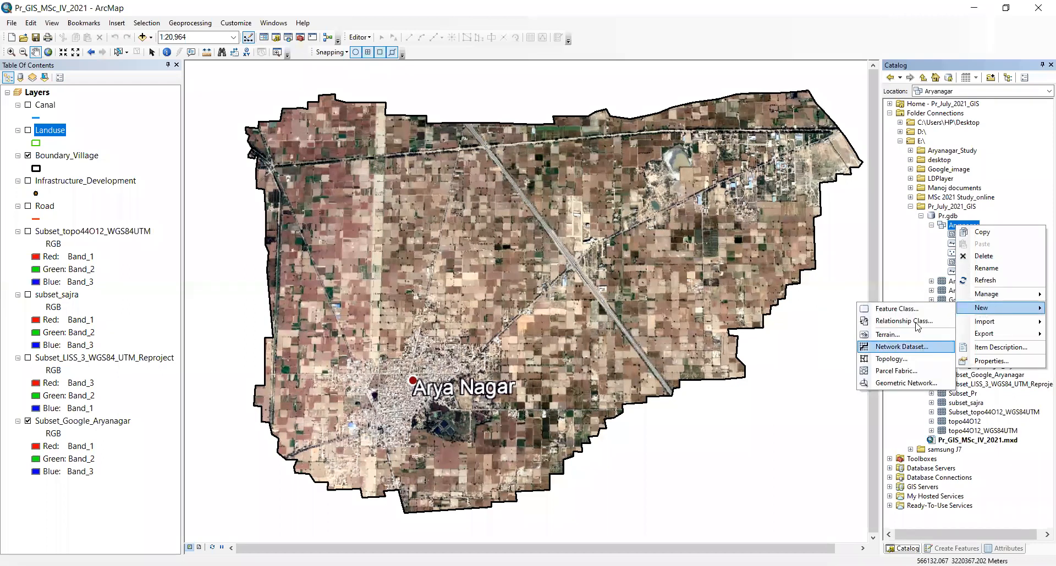
mouse_move(967, 329)
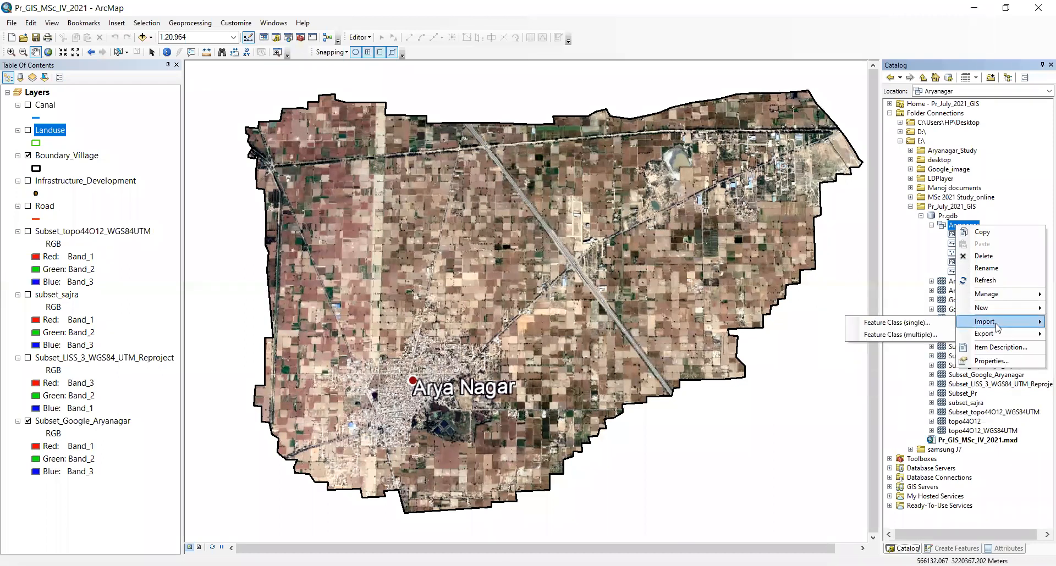
left_click(937, 321)
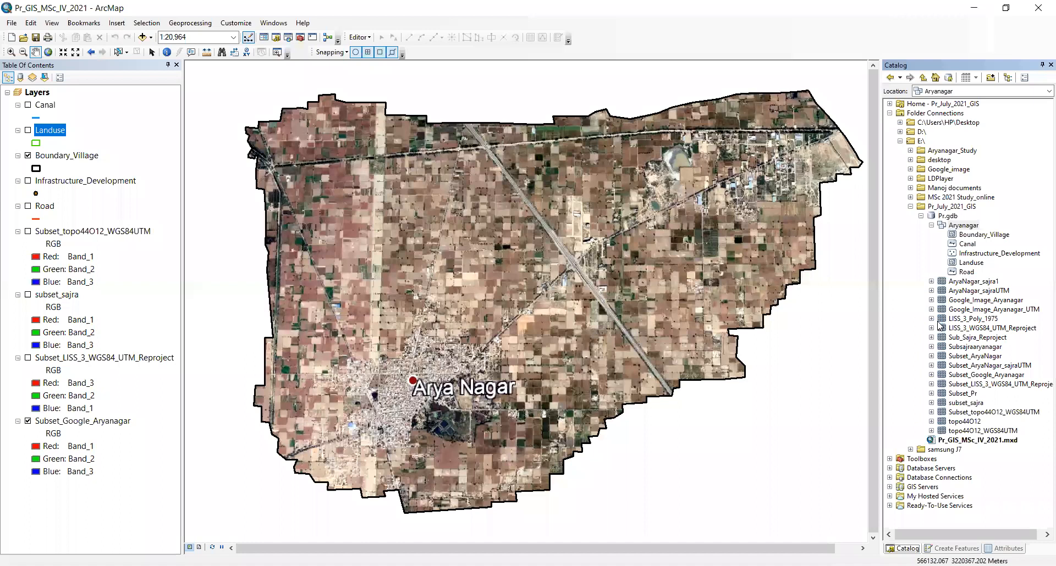
left_click(608, 134)
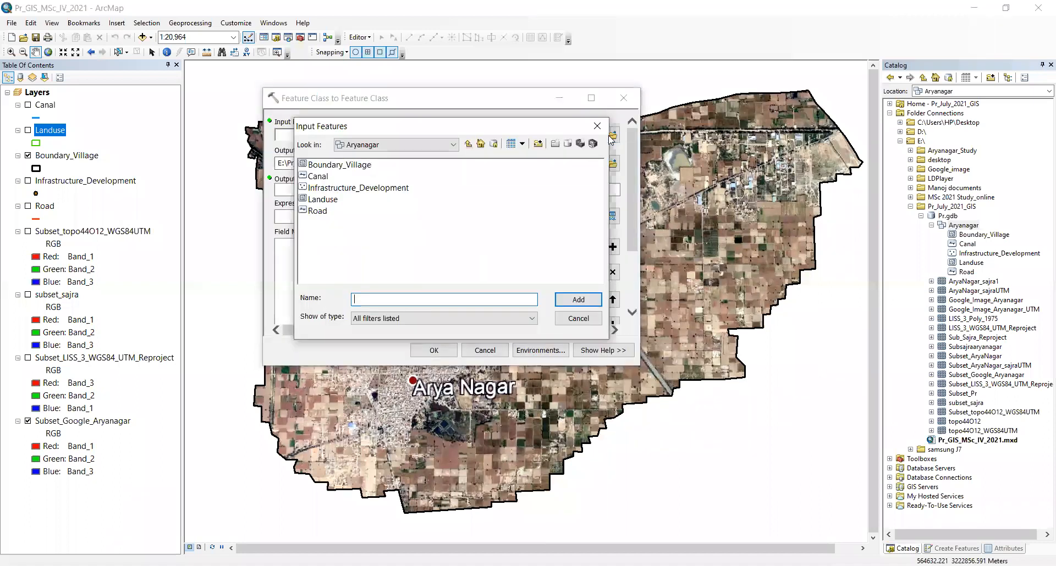
left_click(330, 166)
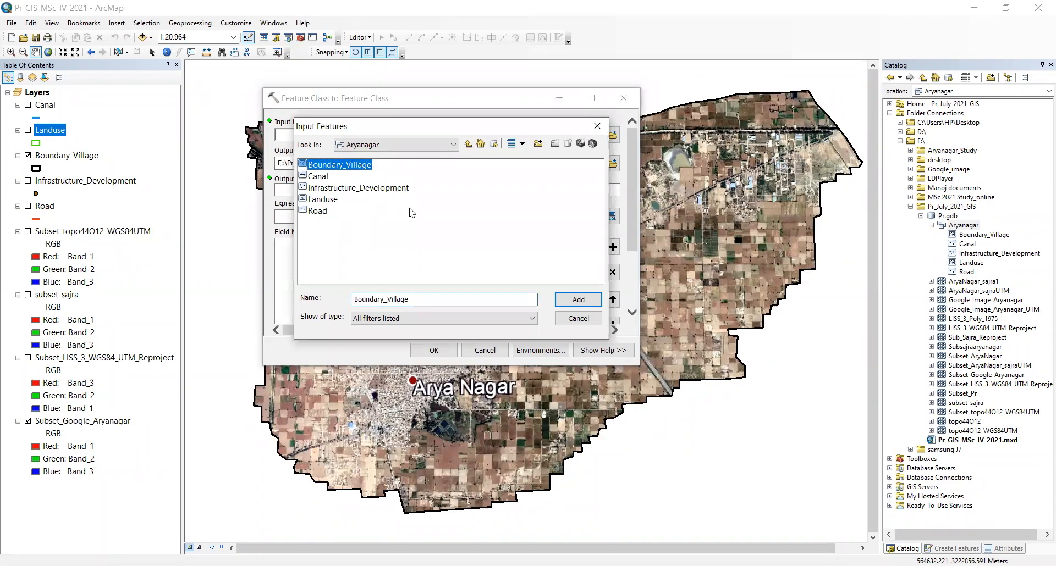
left_click(595, 302)
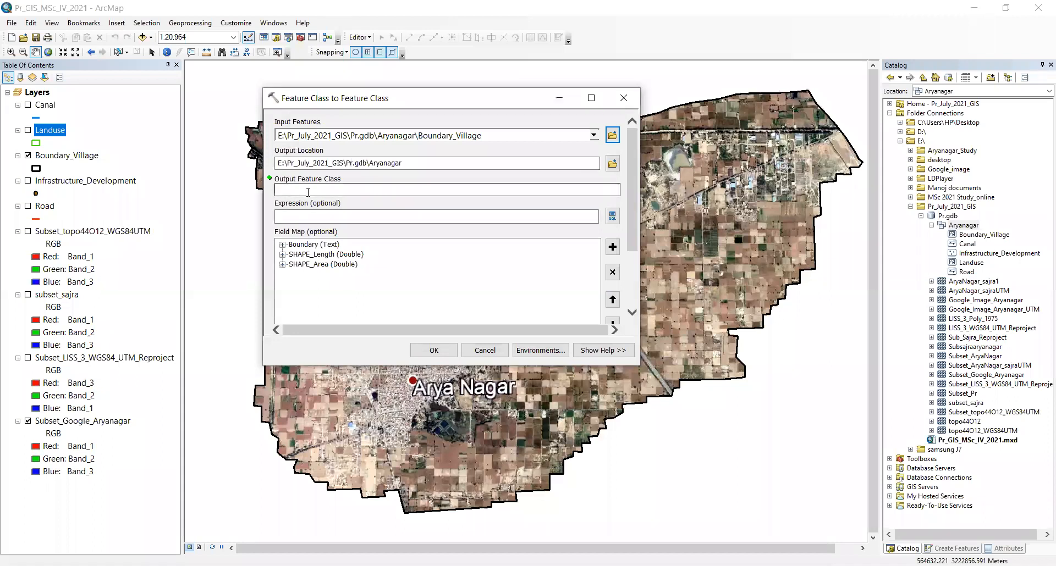
left_click(620, 107)
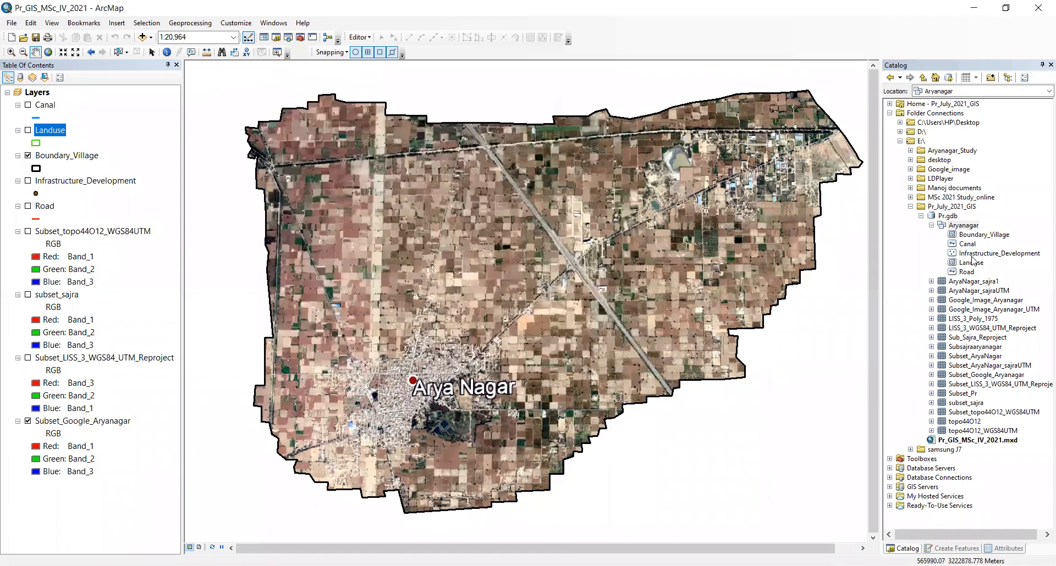
Hide the Boundary_Village layer and show the Landuse layer over the Google imagery
left_click(975, 264)
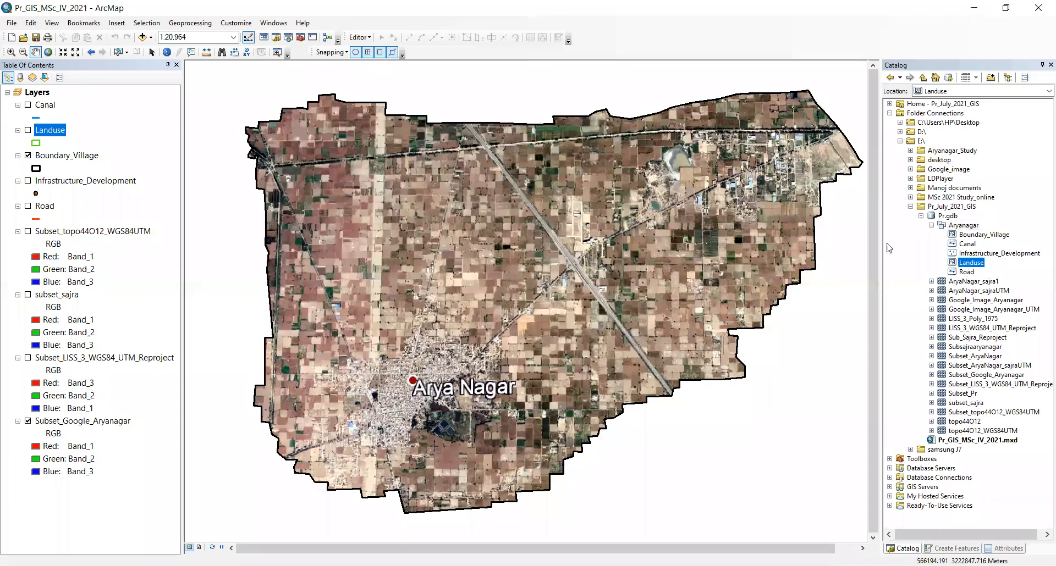
left_click(28, 156)
left_click(28, 131)
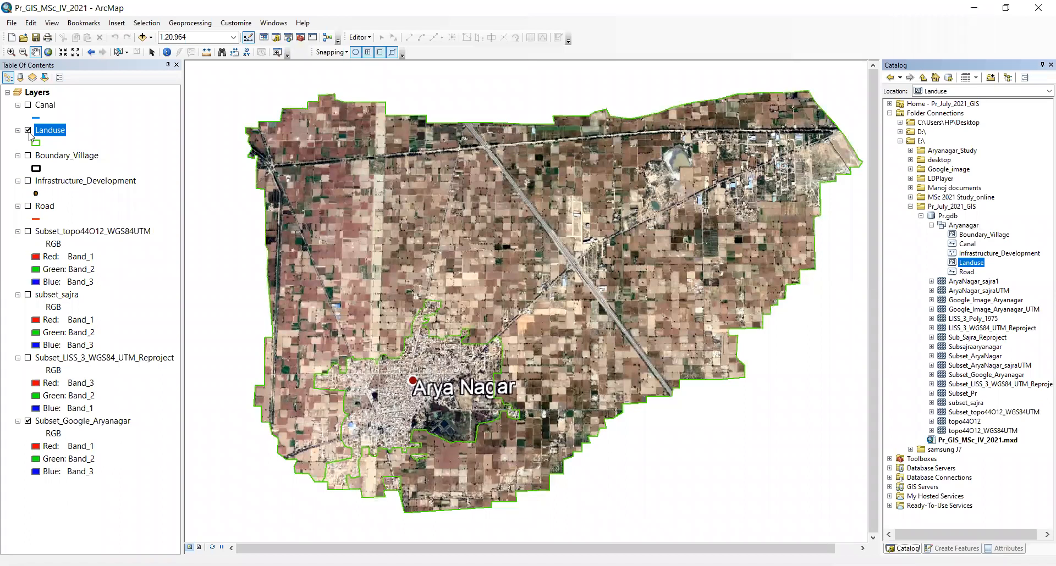
left_click_drag(464, 274, 511, 206)
scroll(454, 194, "up", 1)
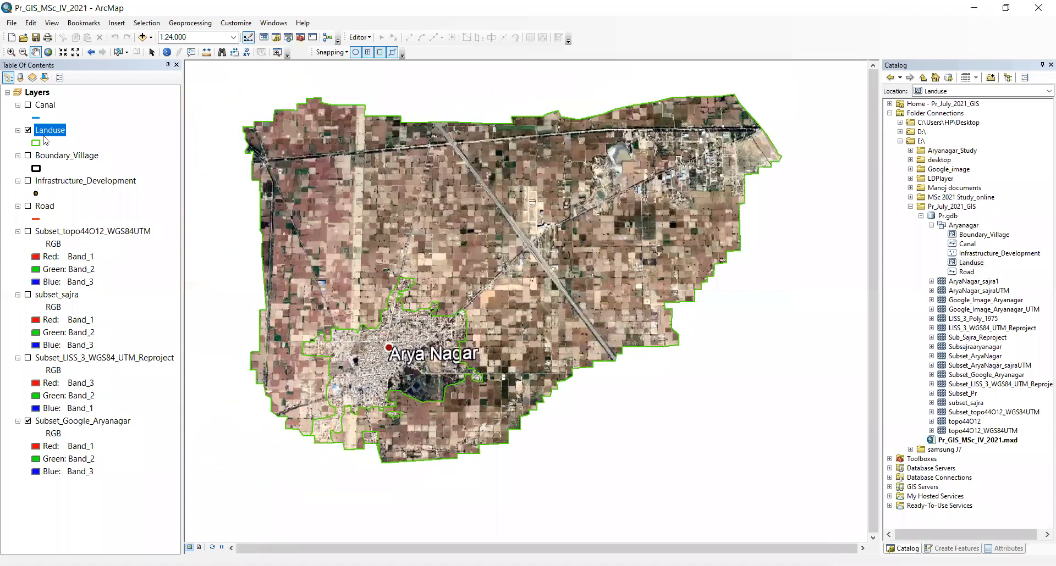
Start an edit session for the Landuse layer and choose the Landuse feature template
left_click(360, 38)
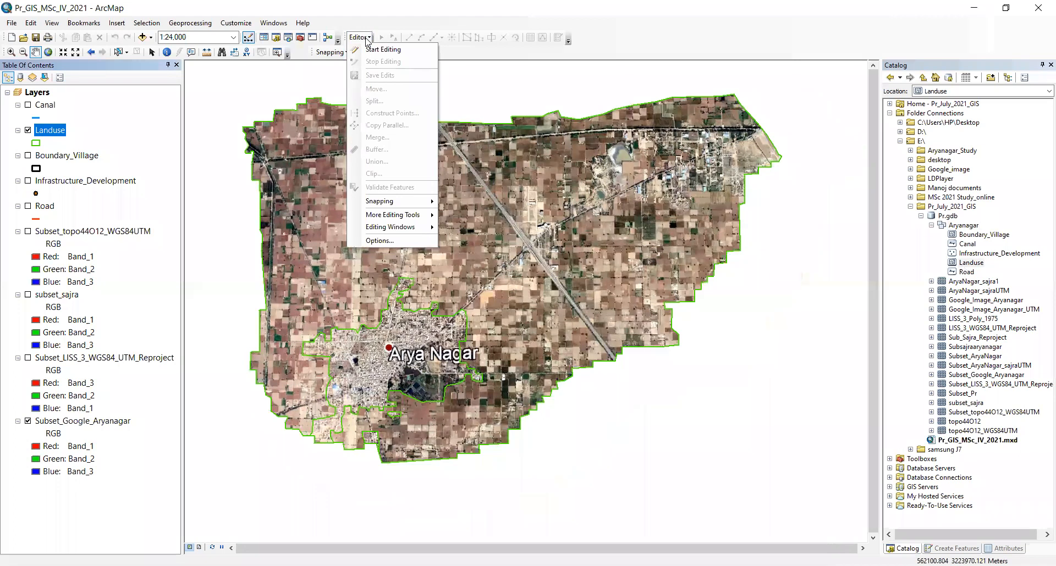
left_click(383, 51)
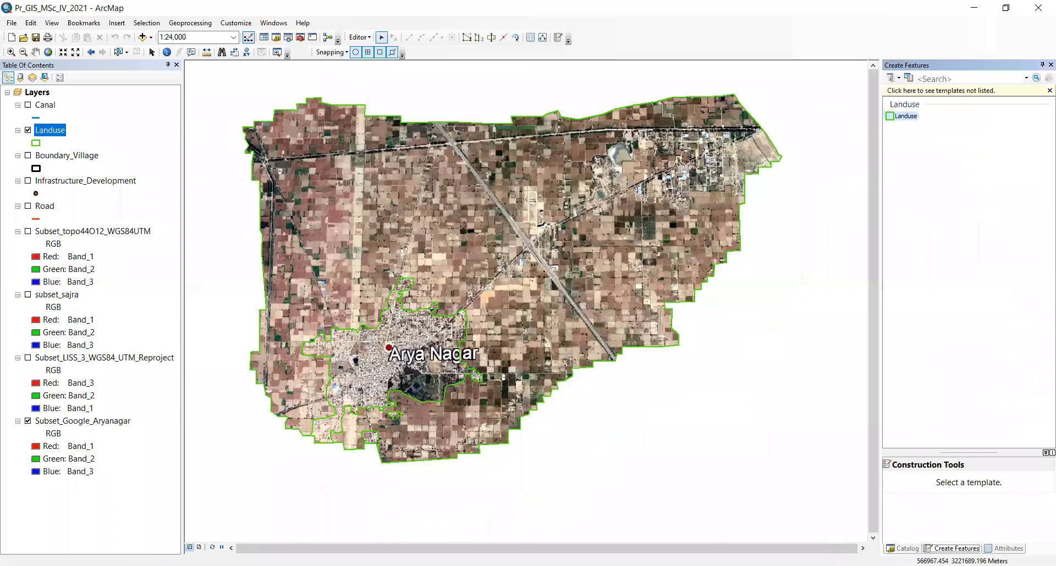
left_click(905, 116)
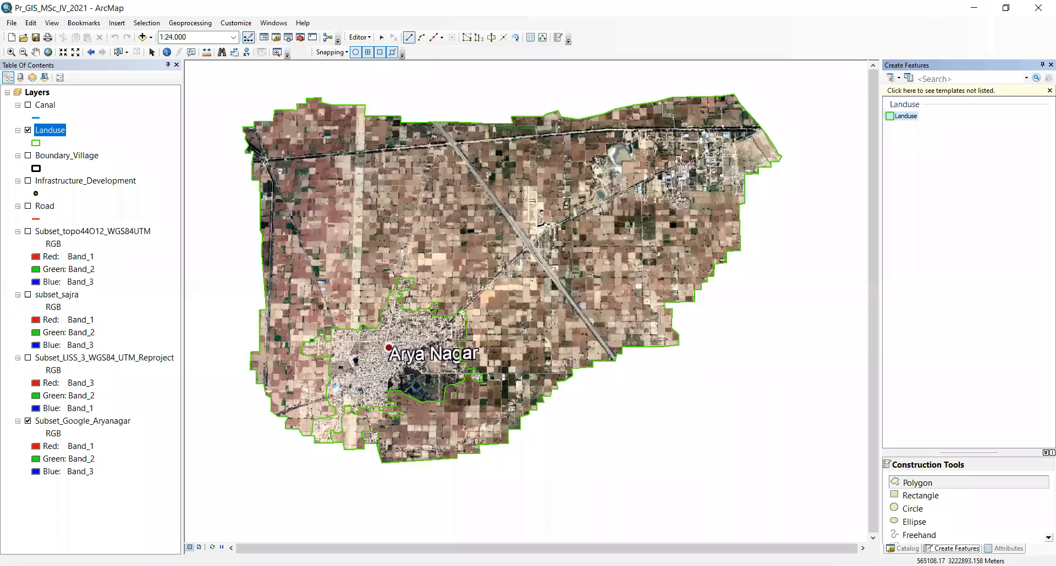
Try to start Cut Polygons on the Landuse layer's northeastern area without selecting a feature
scroll(669, 185, "up", 2)
scroll(693, 187, "down", 2)
scroll(743, 124, "down", 2)
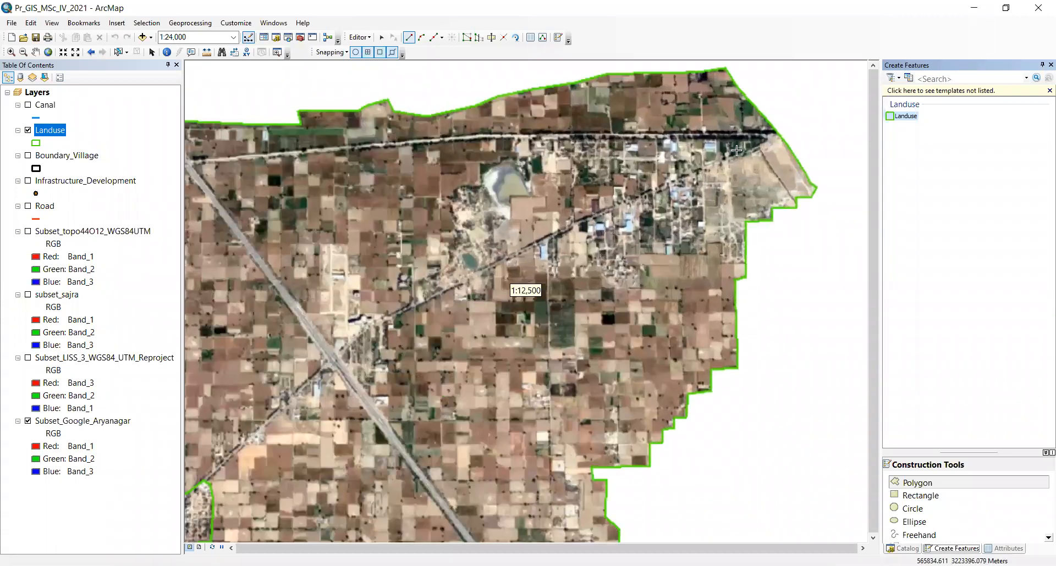
scroll(737, 150, "down", 1)
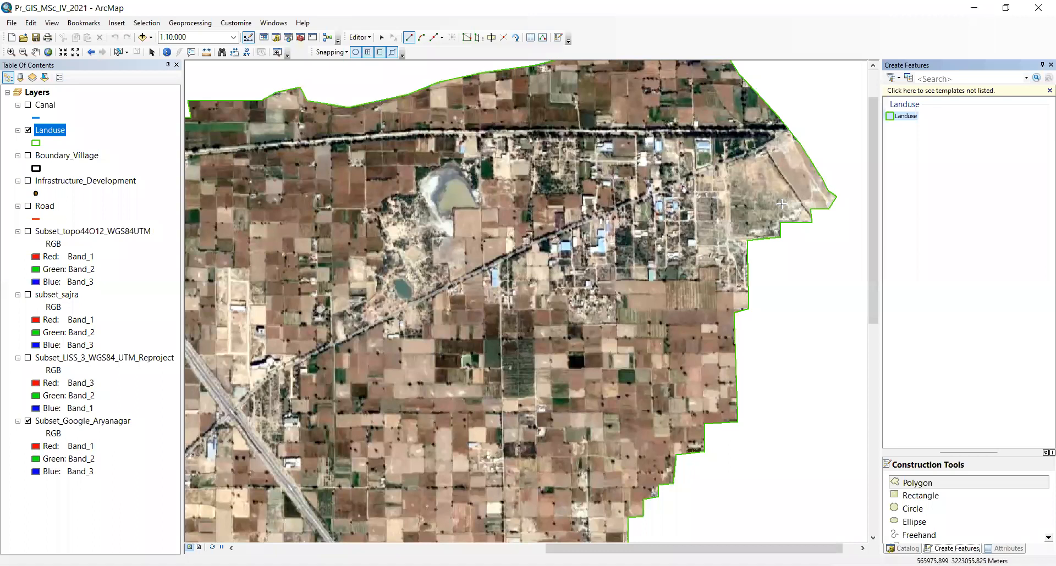
left_click(331, 52)
left_click(331, 52)
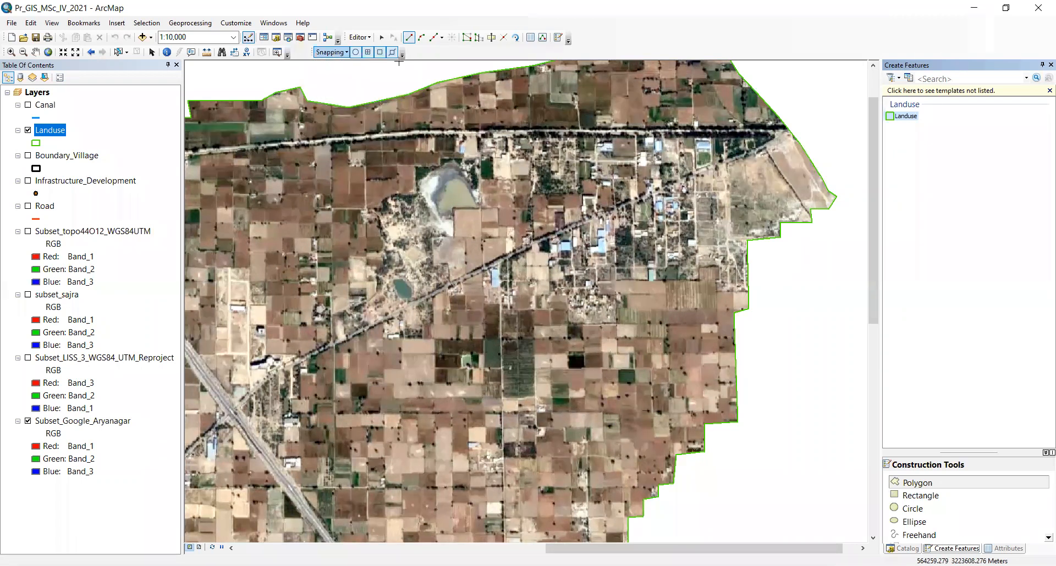
left_click(492, 37)
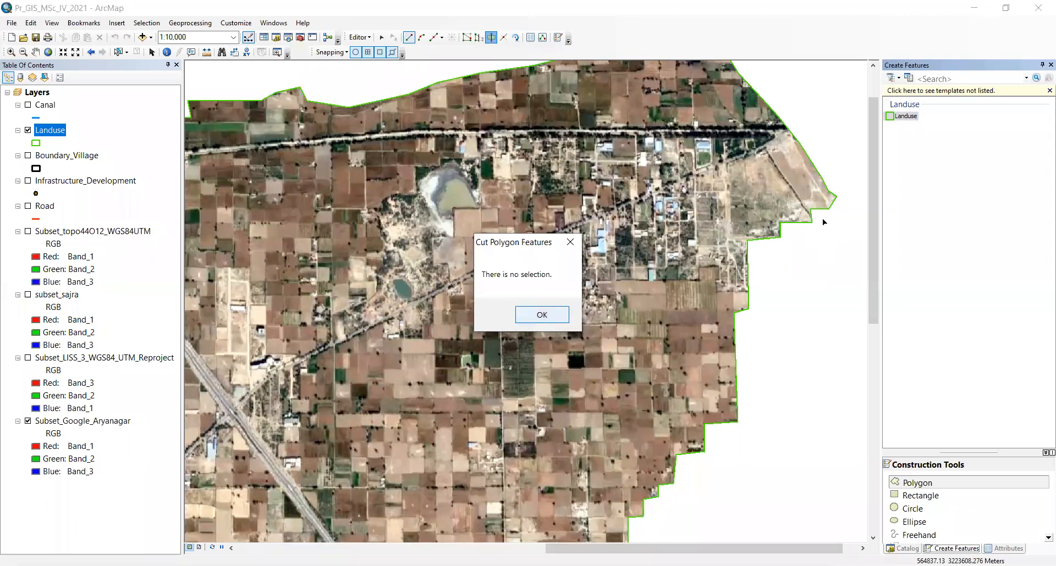
key("Return")
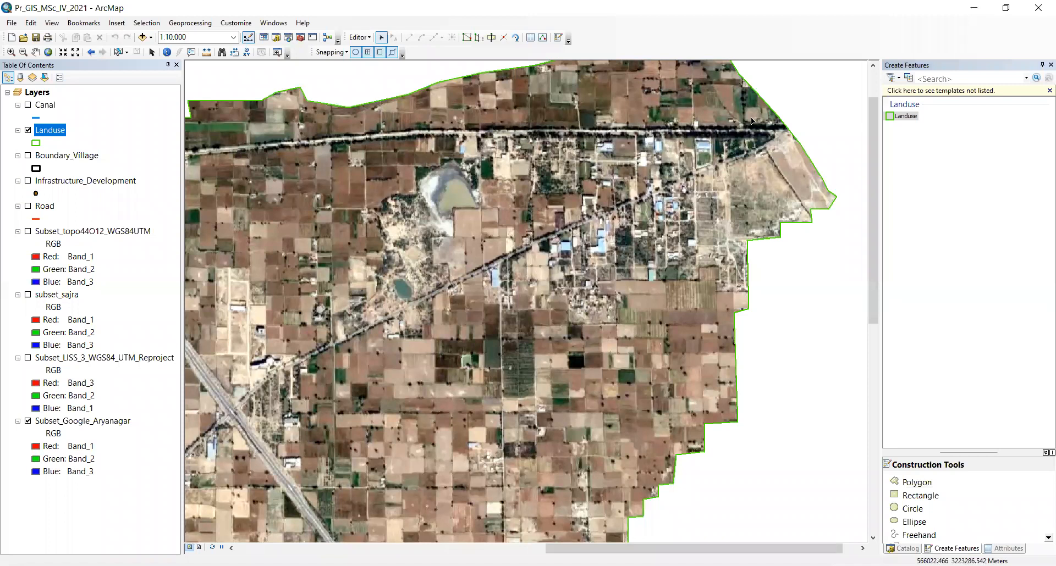
Select the Landuse polygon and start a Cut Polygons line from outside its eastern boundary, just below the northeastern settlement
left_click(118, 52)
left_click(781, 209)
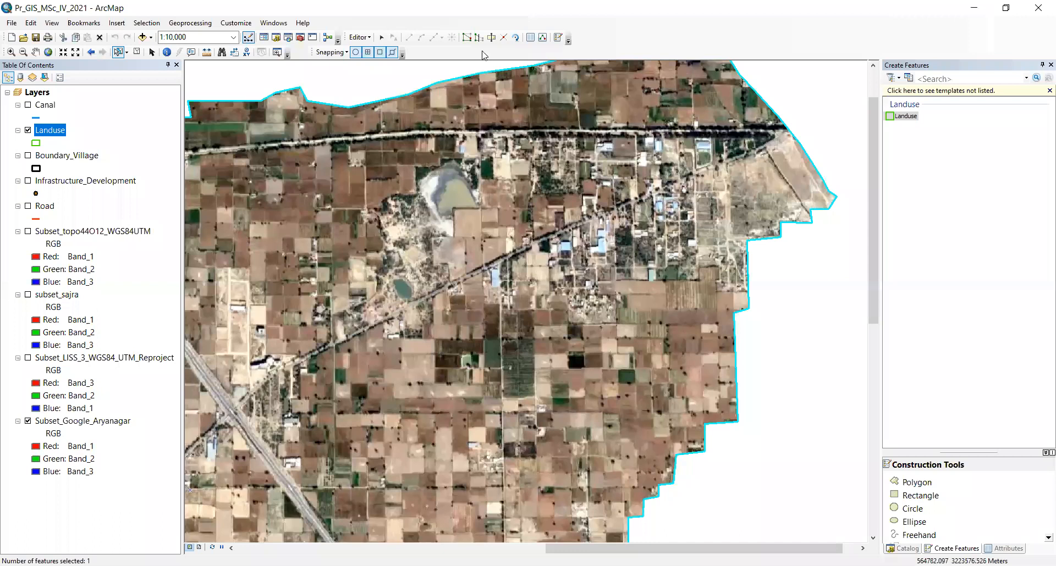
left_click(491, 37)
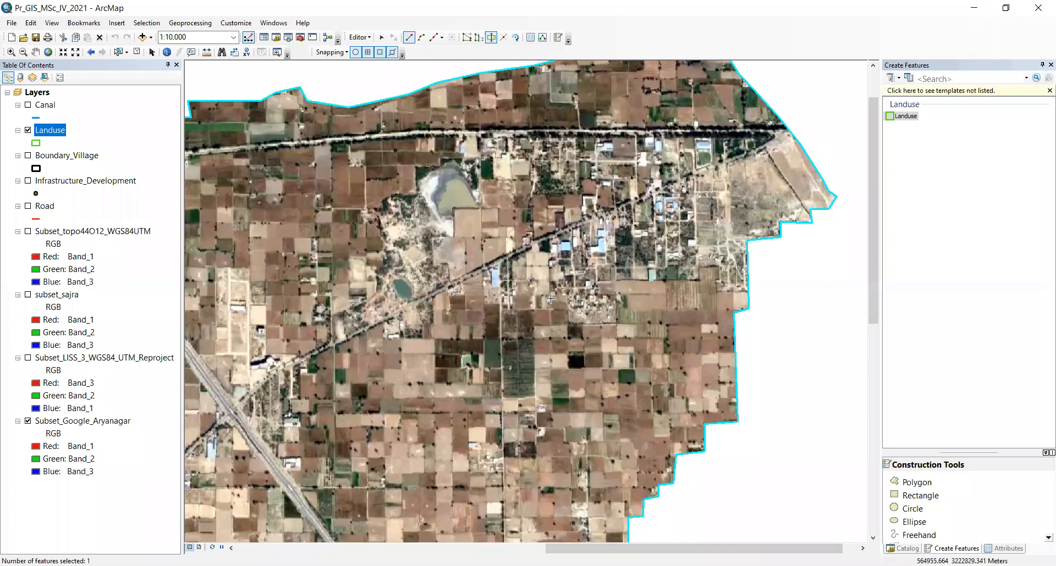
left_click(759, 291)
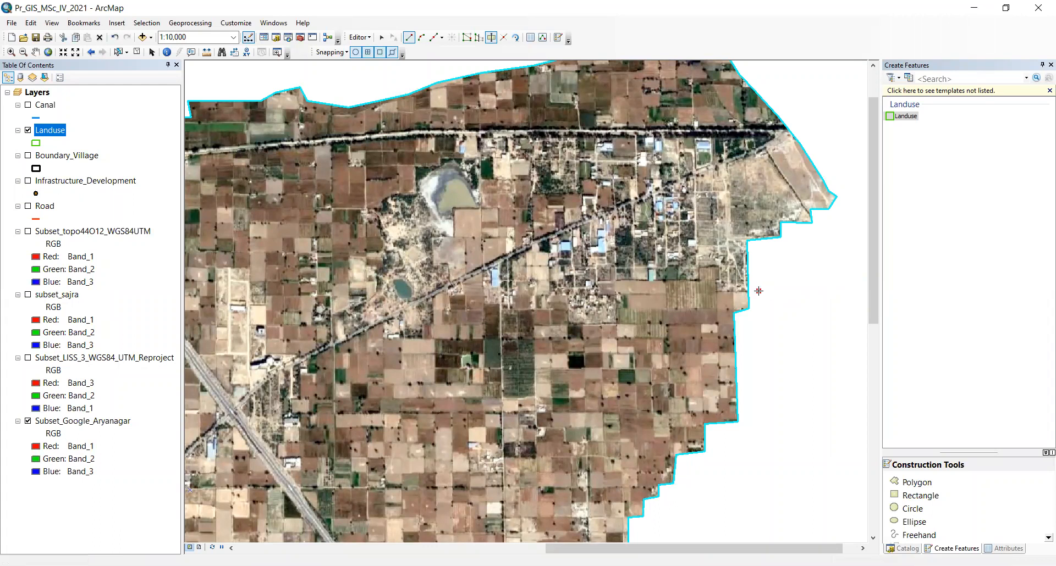
scroll(759, 291, "up", 3)
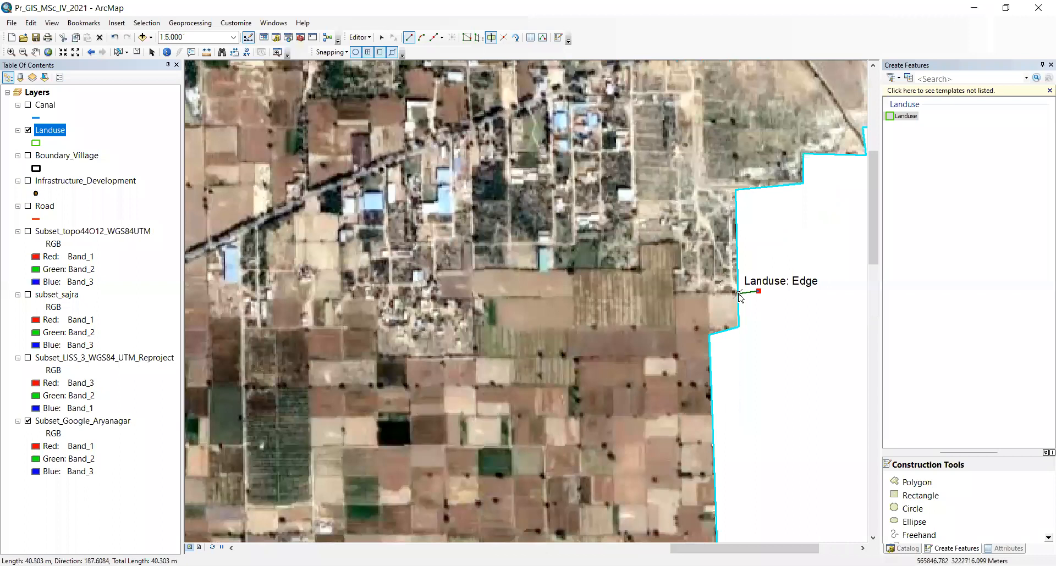
left_click(738, 294)
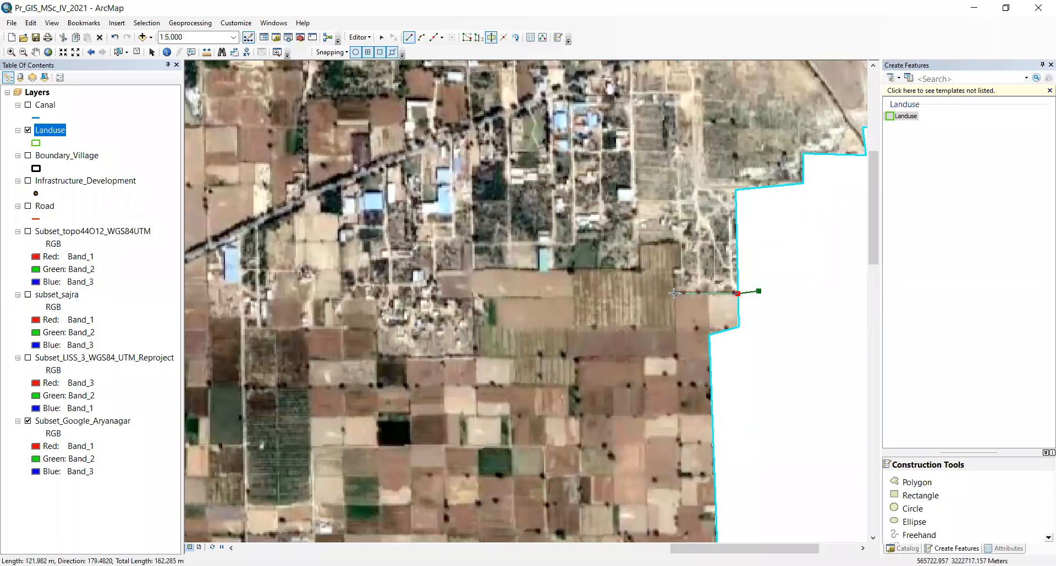
Trace the cut line westward along the field edges that border the settlement's southern side
left_click(674, 293)
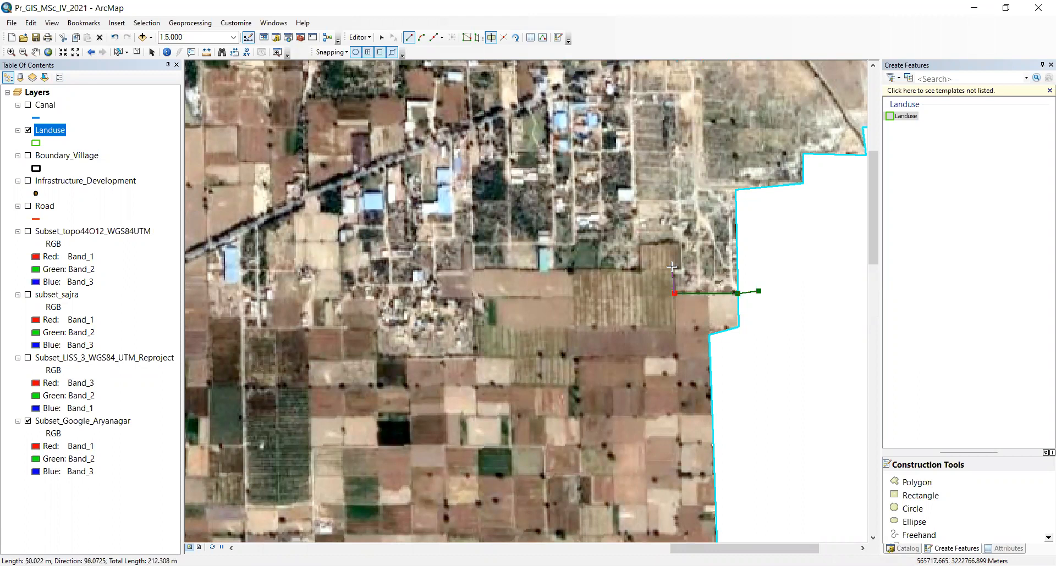
left_click(676, 268)
left_click(679, 245)
left_click(640, 246)
left_click(642, 268)
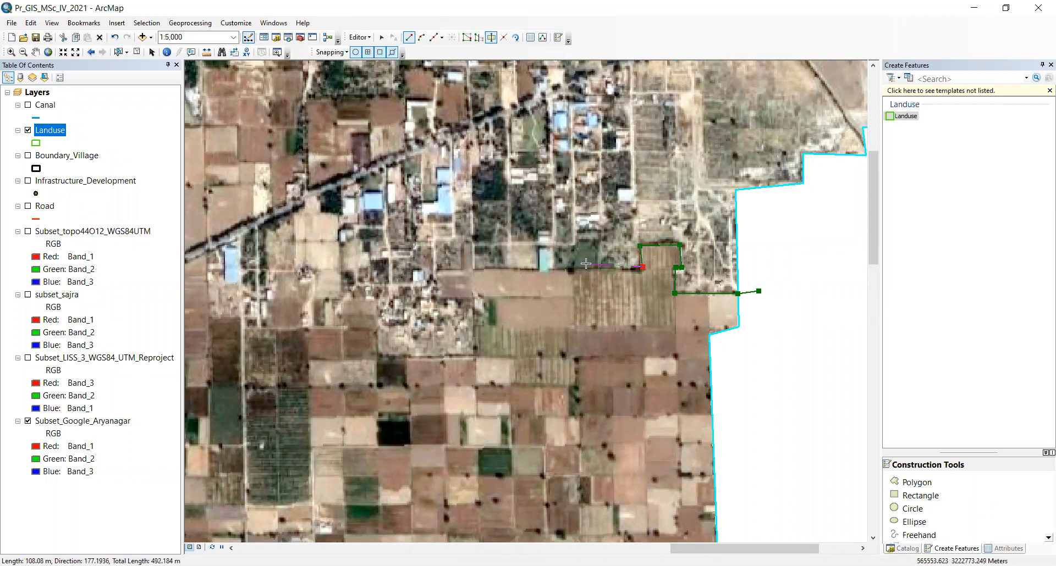
left_click(551, 269)
left_click(502, 268)
left_click(477, 269)
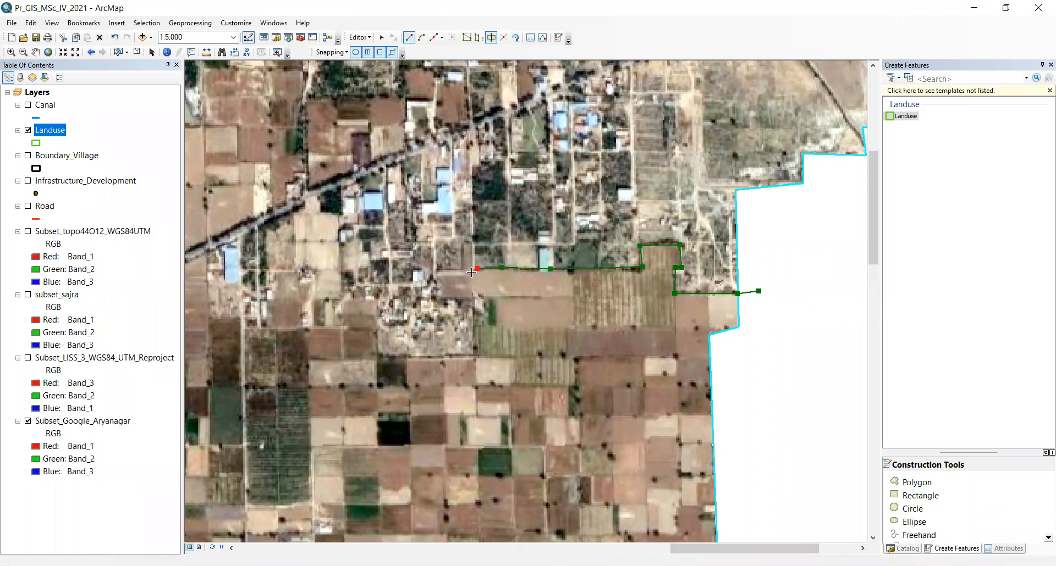
Continue the cut line around the eastern and southern edges of the dense housing cluster at the settlement's southwest
left_click(439, 273)
left_click(439, 290)
left_click(474, 306)
left_click(478, 328)
left_click(477, 358)
left_click(410, 358)
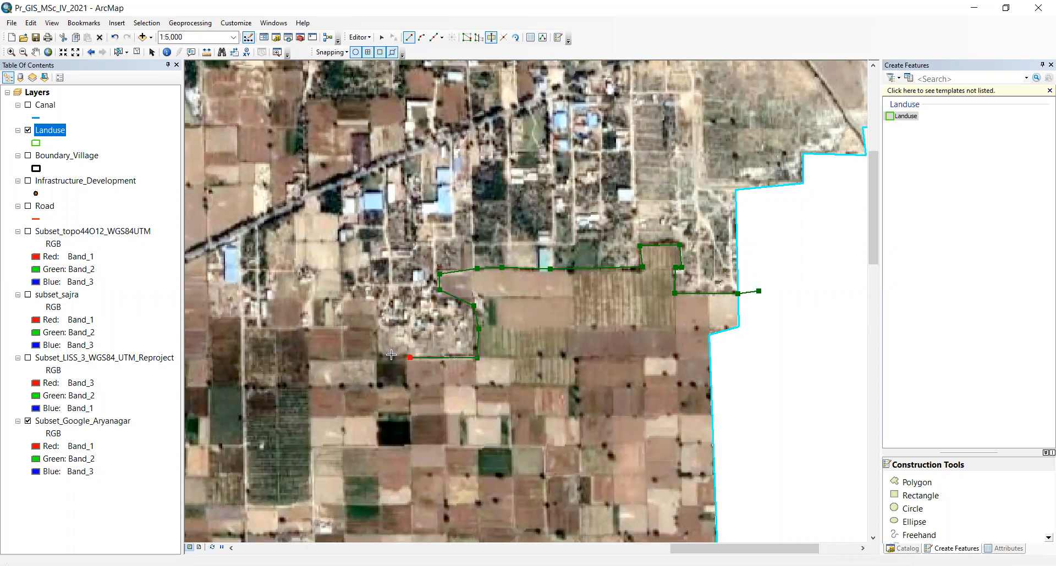
left_click(386, 356)
Extend the cut line north along the settlement's western edge up to the tree-lined diagonal road
left_click(382, 320)
left_click(375, 304)
left_click(357, 302)
left_click(345, 283)
left_click(338, 250)
left_click(338, 224)
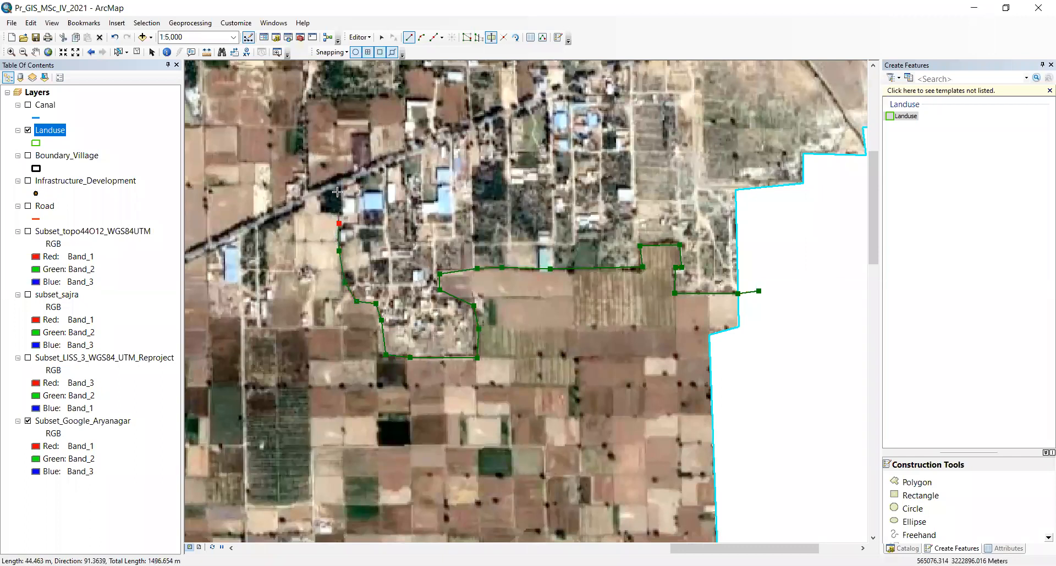
left_click(341, 186)
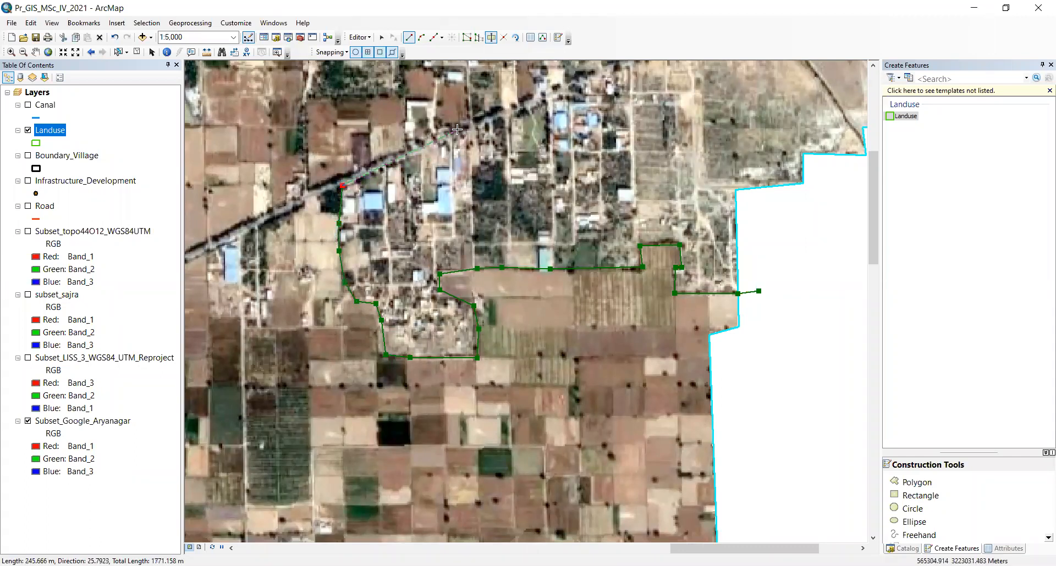
Run the cut line northeast along the diagonal road to beyond the village boundary and finish the sketch to split the polygon
left_click(407, 150)
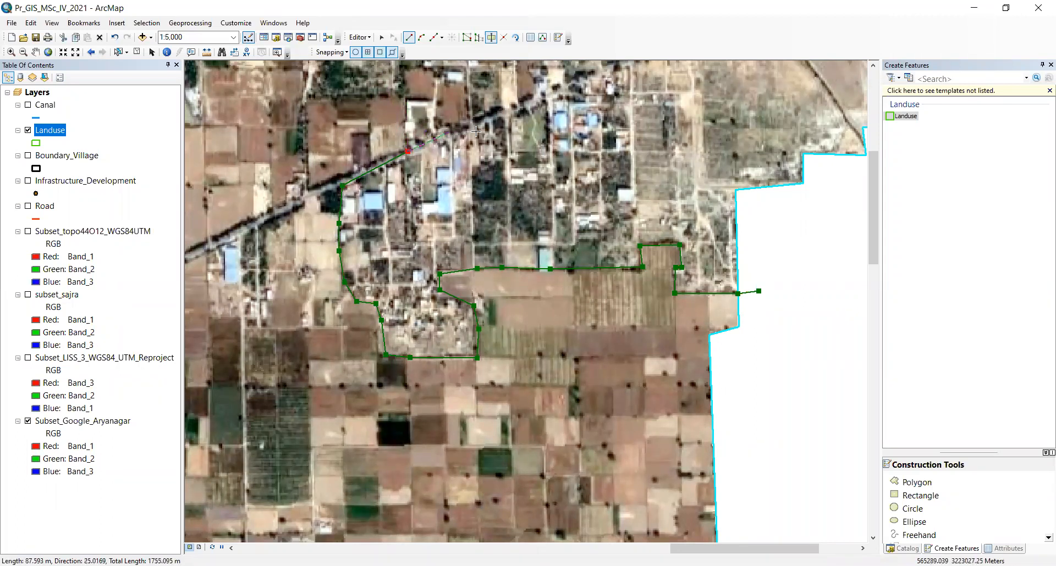
left_click(459, 132)
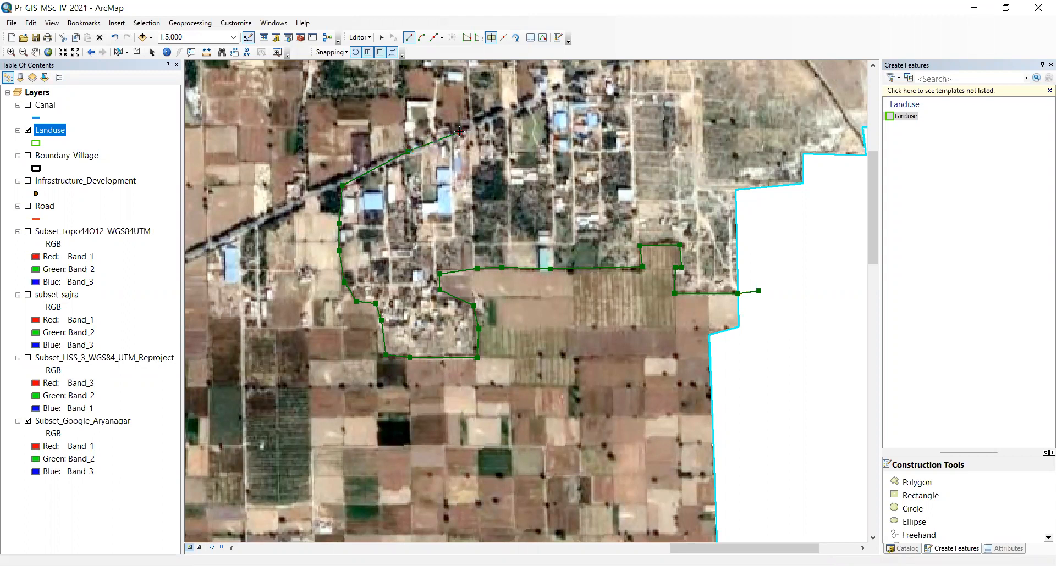
left_click(581, 77)
key("Up")
key("Up")
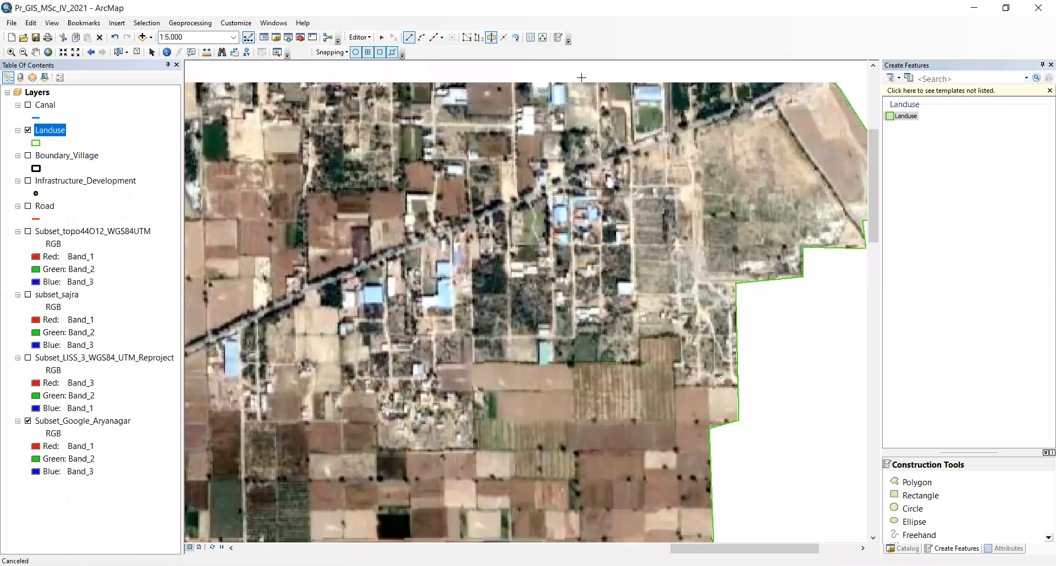
key("Right")
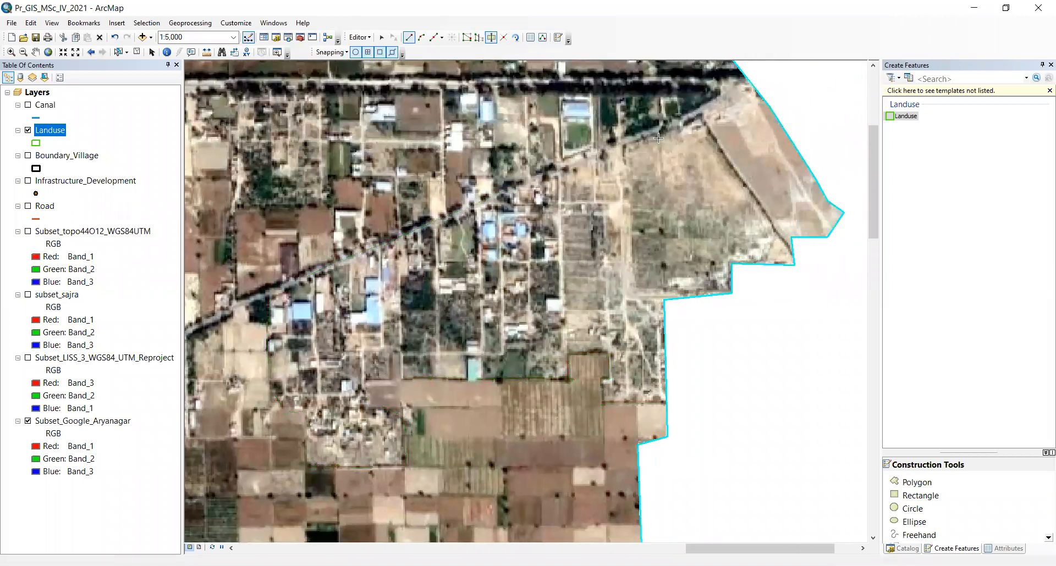
left_click(562, 167)
left_click(673, 131)
left_click(694, 121)
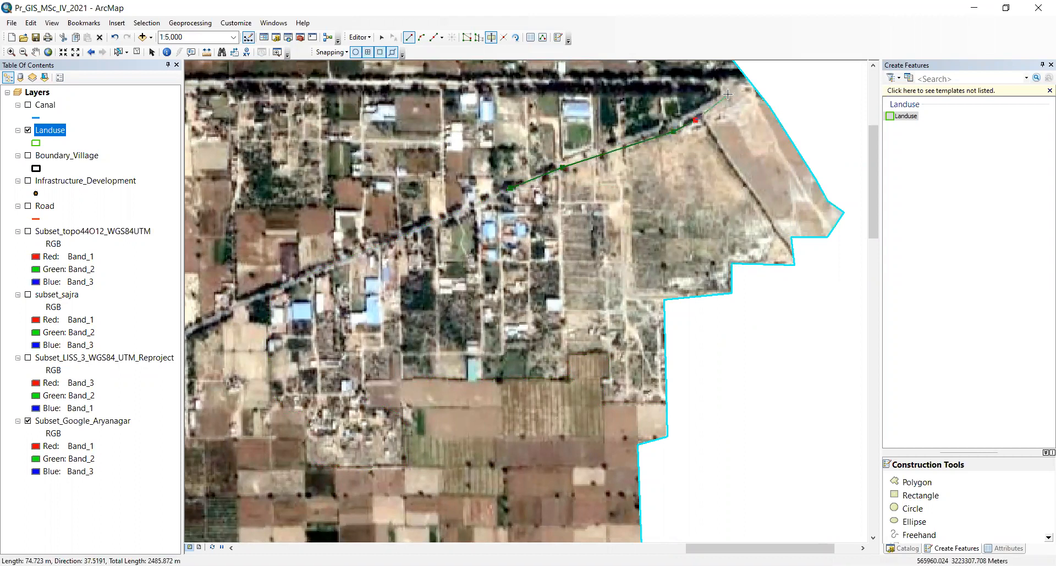
left_click(743, 85)
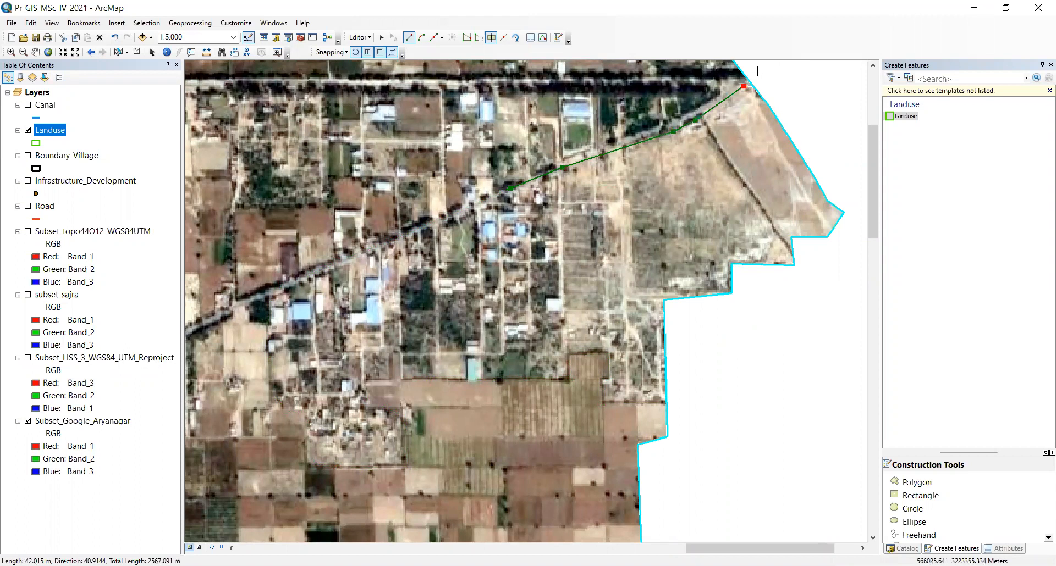
left_click(758, 72)
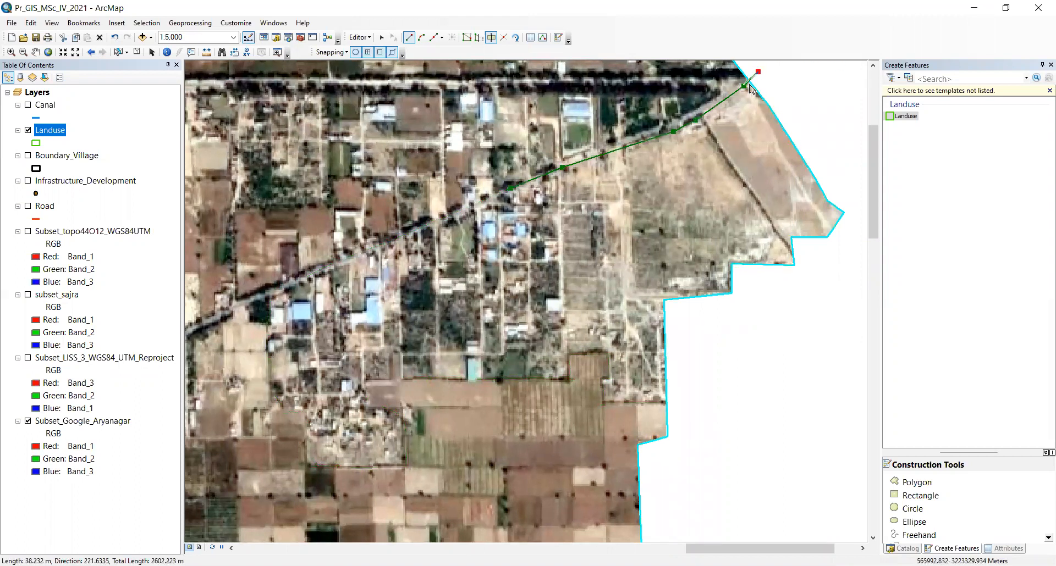
right_click(779, 76)
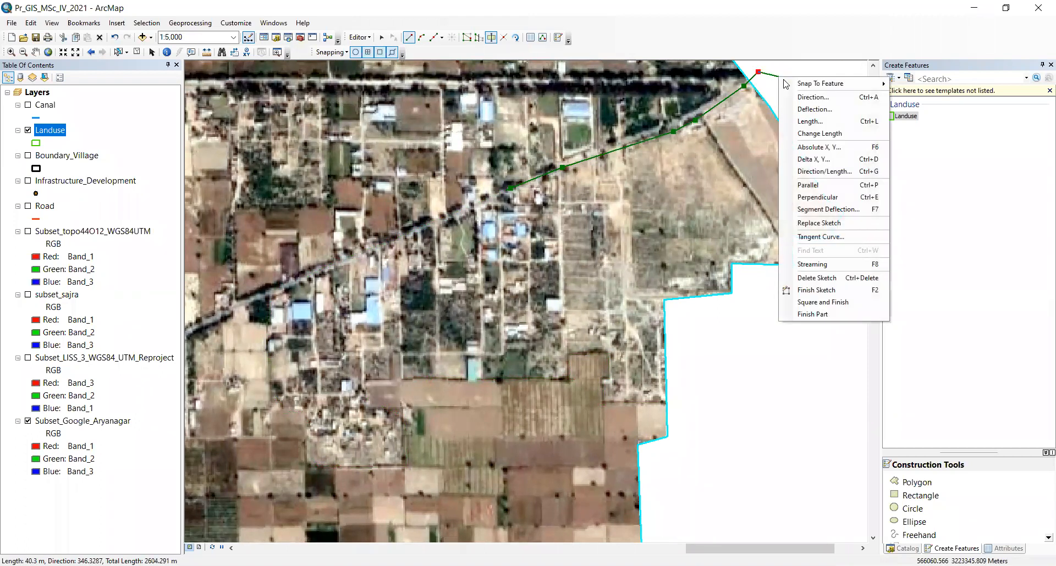
left_click(819, 292)
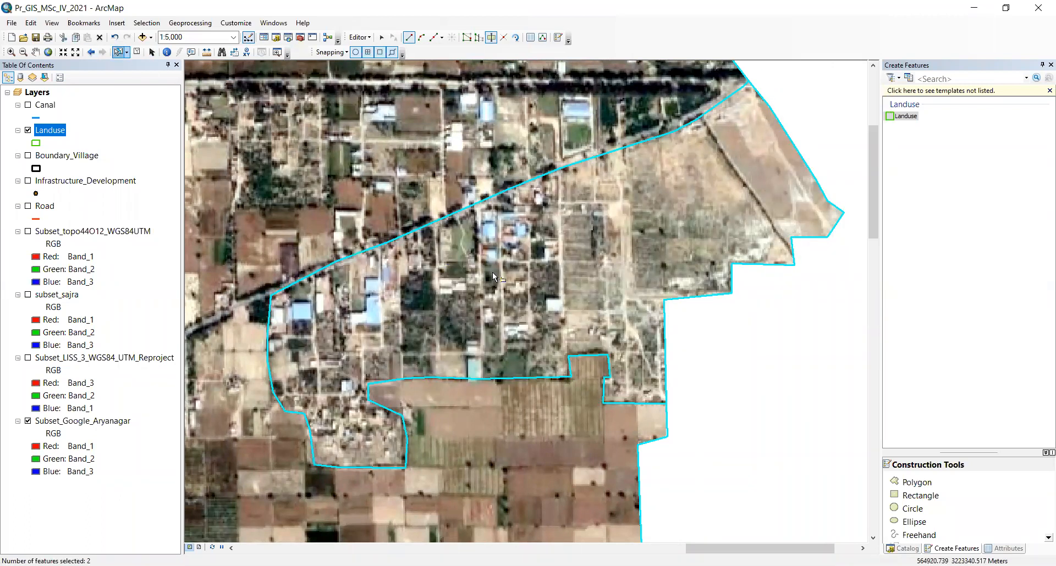
Select the newly cut settlement polygon to check it, and examine the imagery around the two ponds farther west
left_click(770, 336)
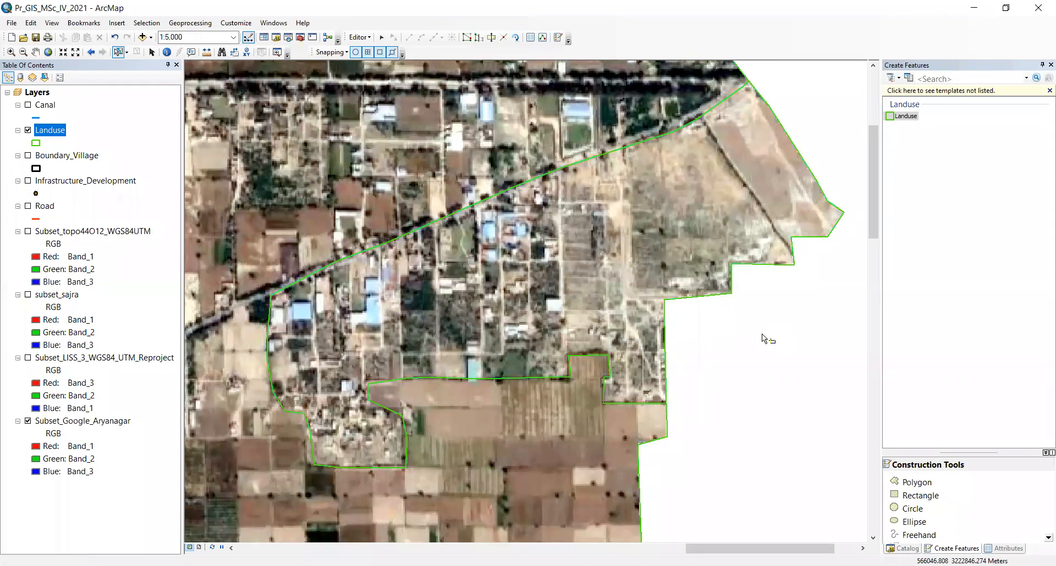
left_click(602, 230)
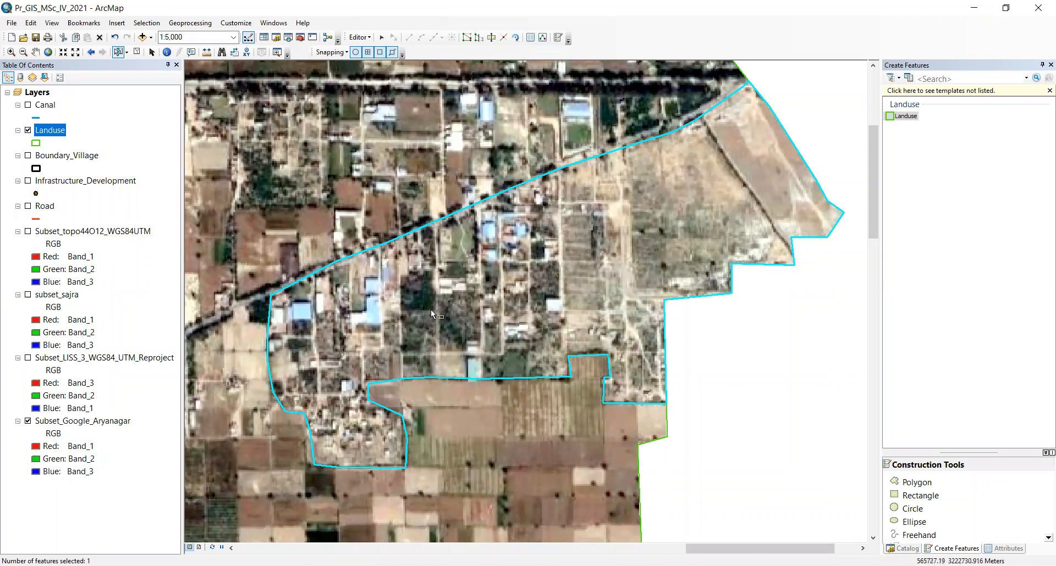
left_click(35, 52)
left_click_drag(350, 189, 373, 189)
scroll(487, 202, "down", 3)
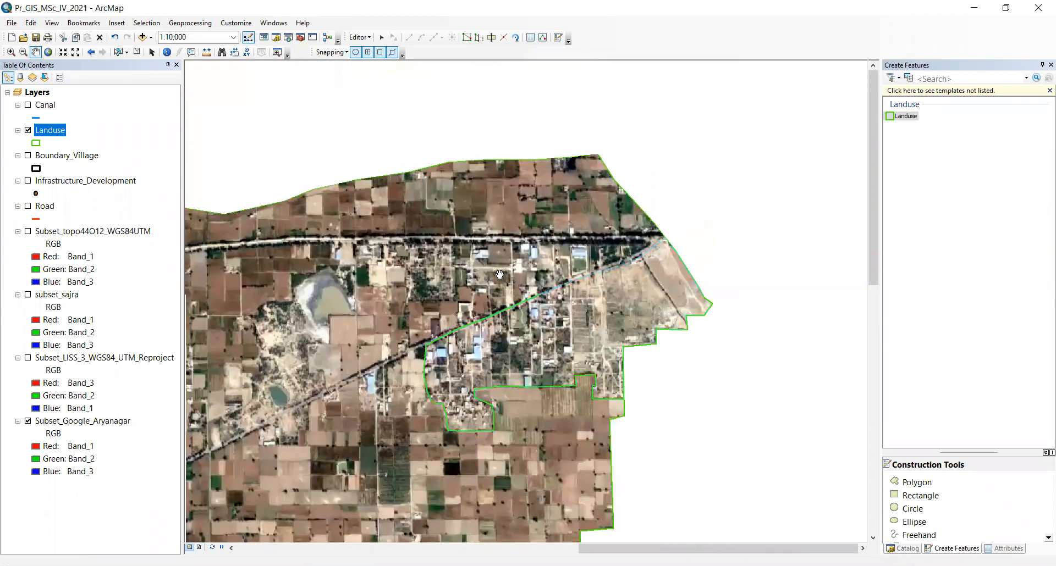
scroll(517, 231, "up", 2)
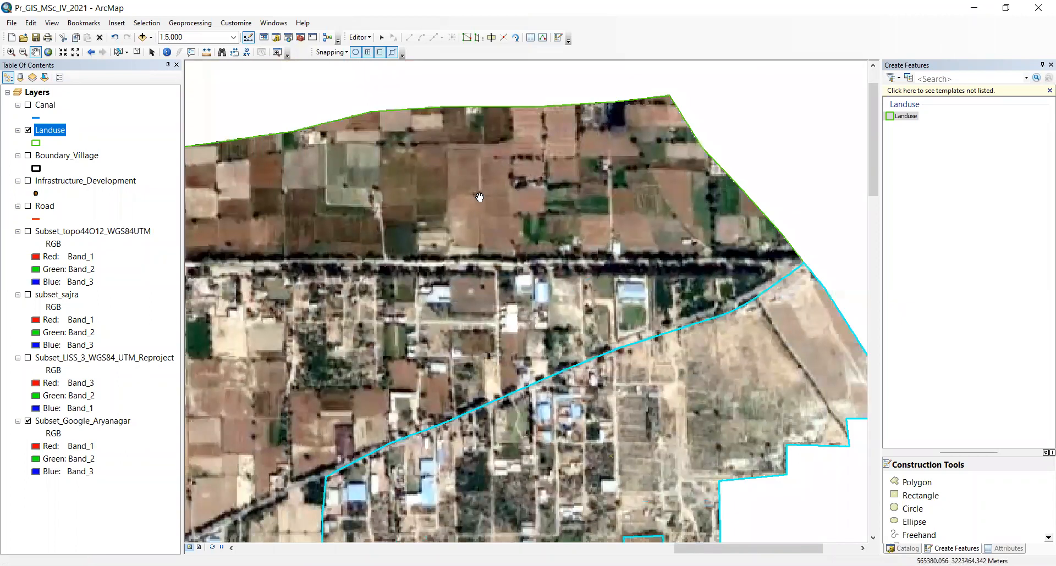
left_click_drag(440, 323, 629, 195)
left_click_drag(448, 322, 568, 210)
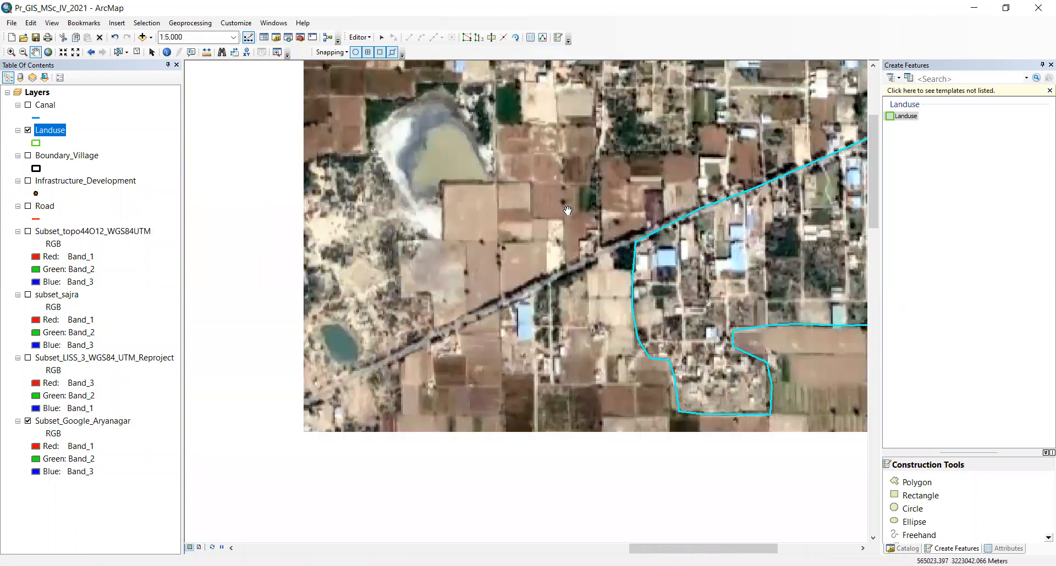
left_click_drag(383, 251, 487, 246)
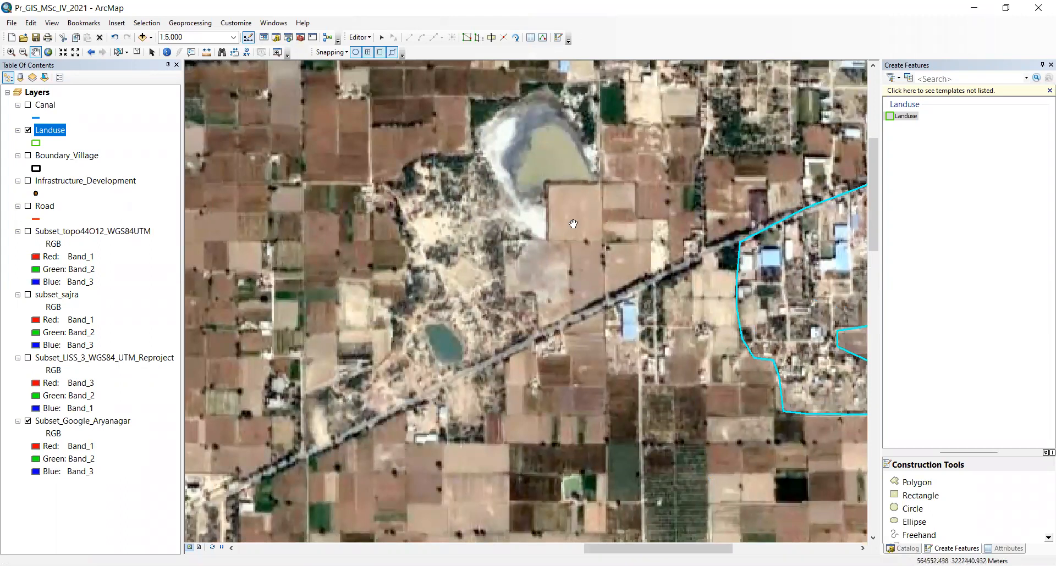
left_click_drag(500, 249, 489, 269)
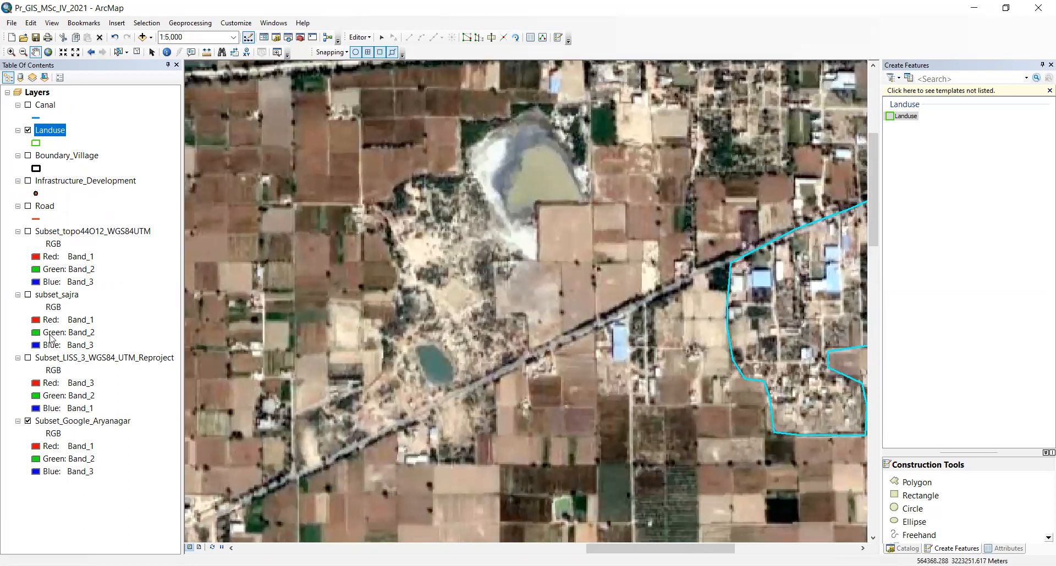
Review the polygon records in the Landuse attribute table and clear the current selection
left_click(909, 117)
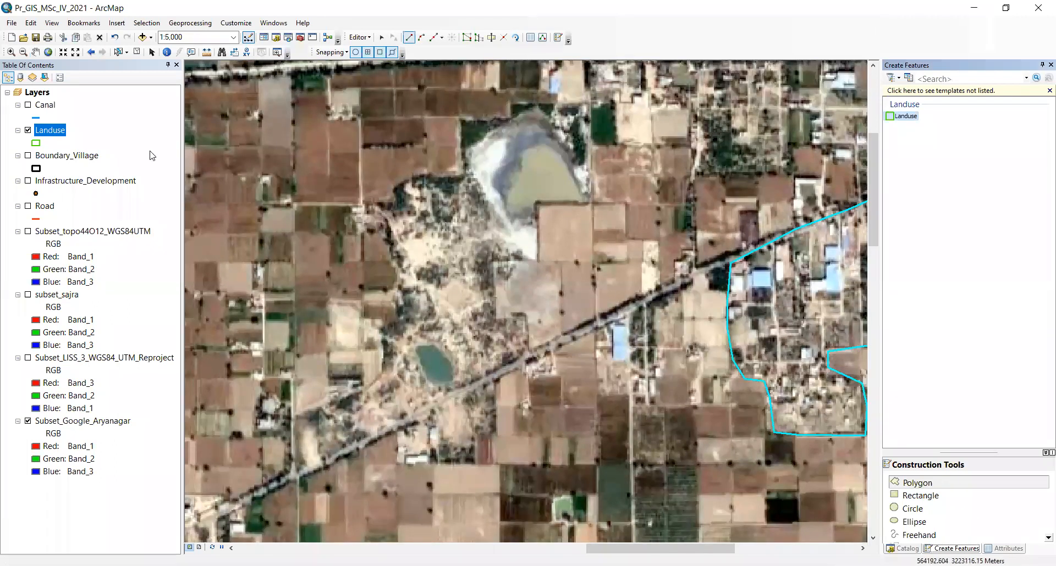
right_click(50, 130)
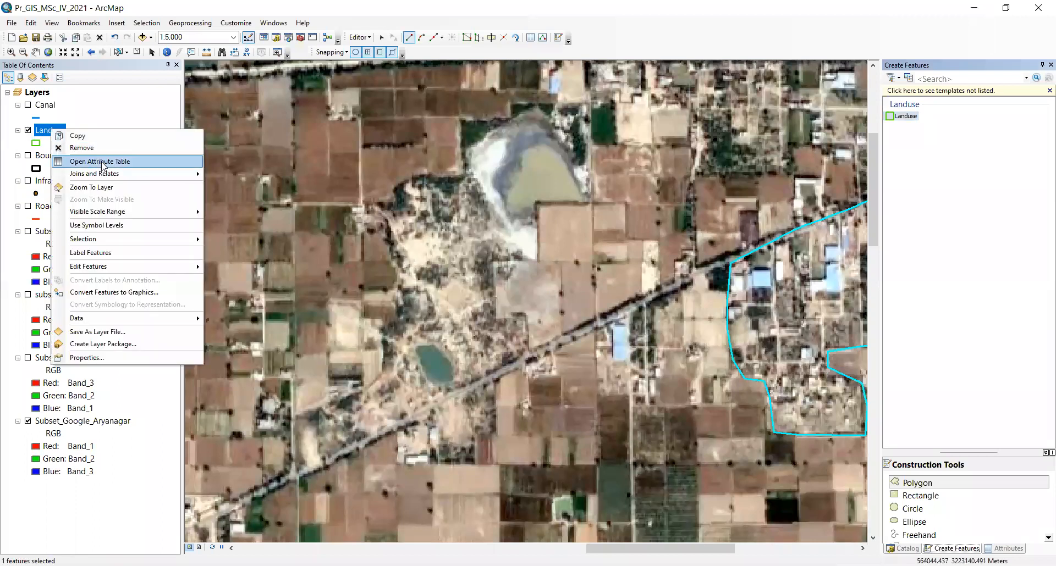
left_click(100, 162)
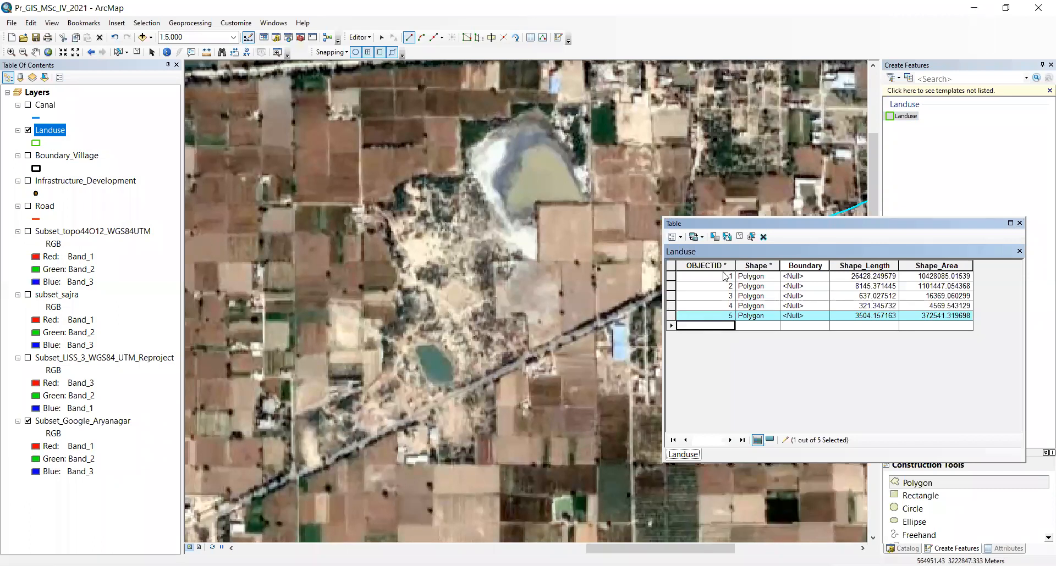
left_click(741, 238)
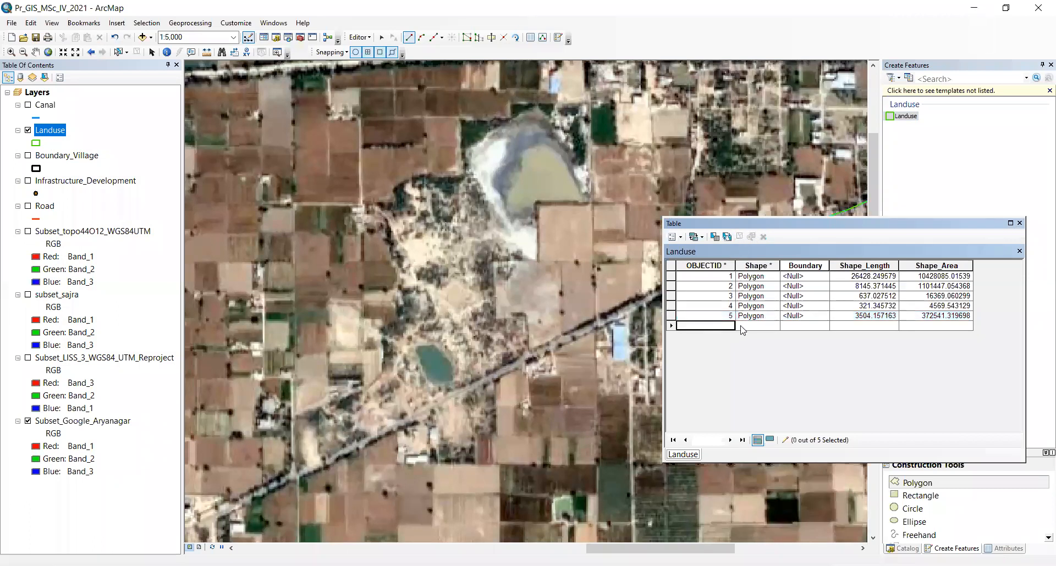
left_click(718, 317)
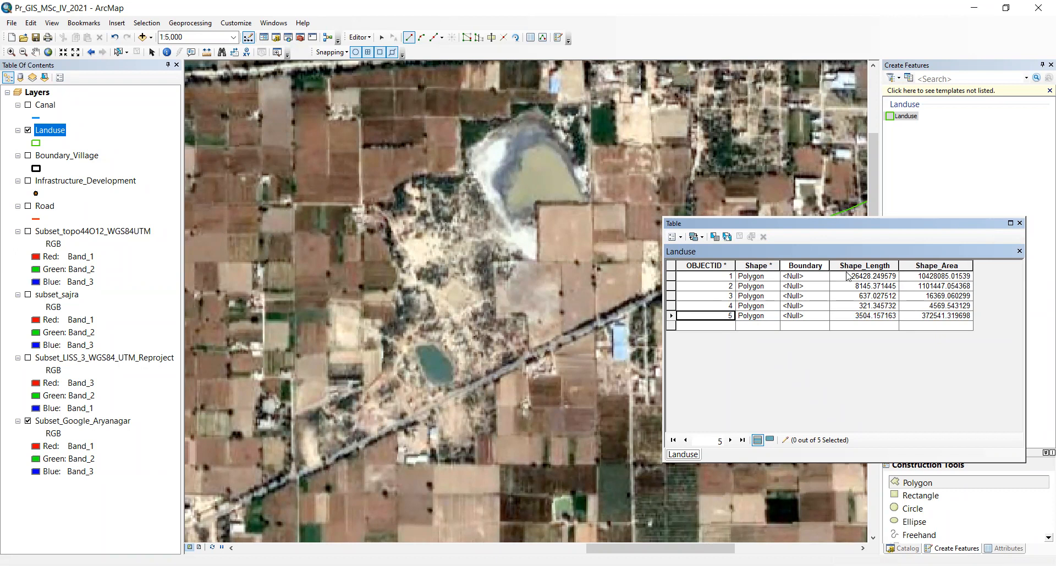
left_click(1019, 224)
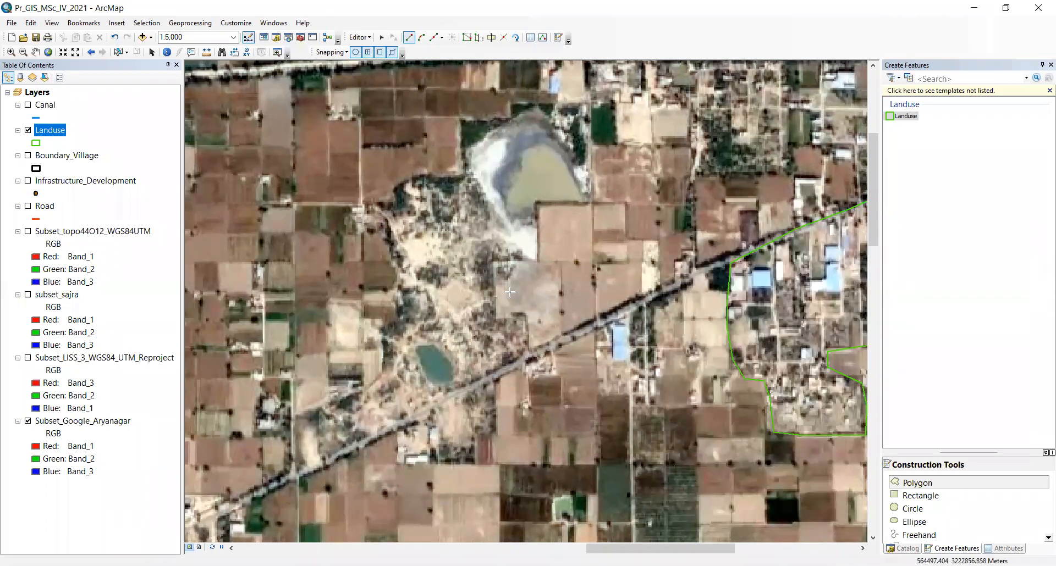
Start a new Landuse polygon southwest of the small pond and trace the scrubland's edge north past the pond's western side
left_click(910, 484)
left_click(320, 407)
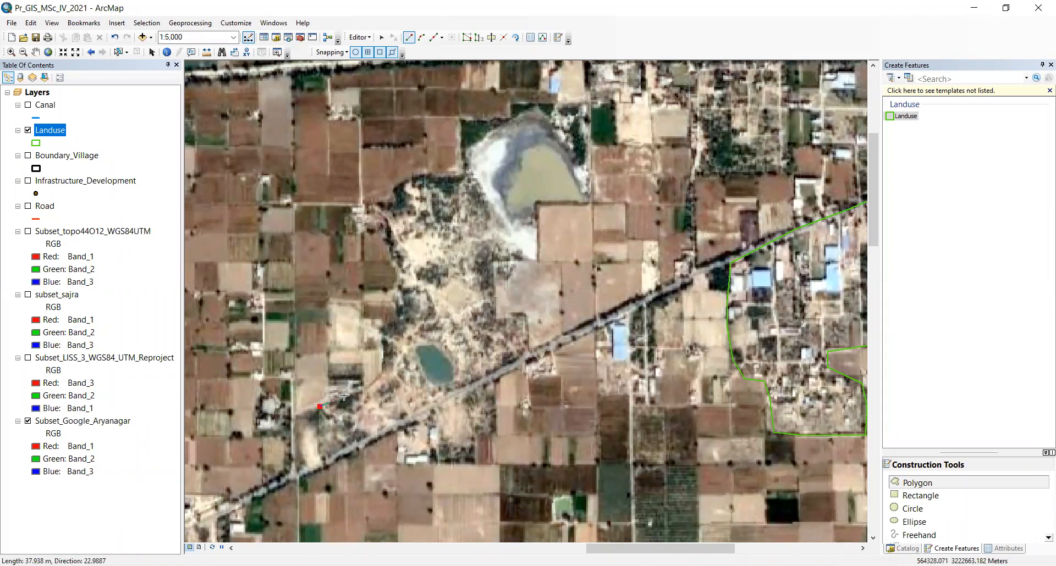
left_click(360, 389)
left_click(383, 376)
left_click(383, 354)
left_click(386, 331)
left_click(402, 311)
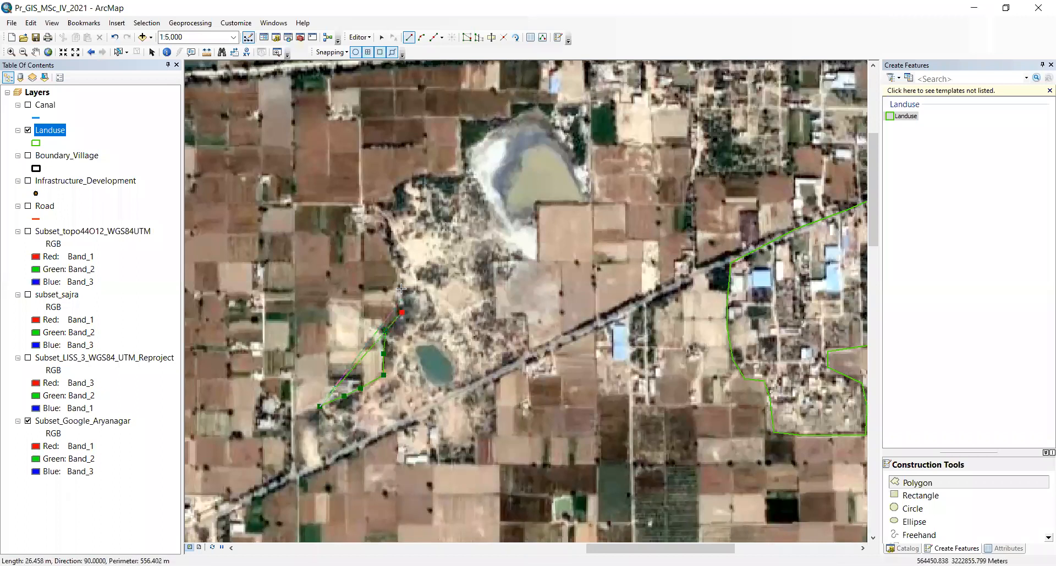
Continue the polygon north along the scrubland's western edge up to its northwest corner
left_click(402, 289)
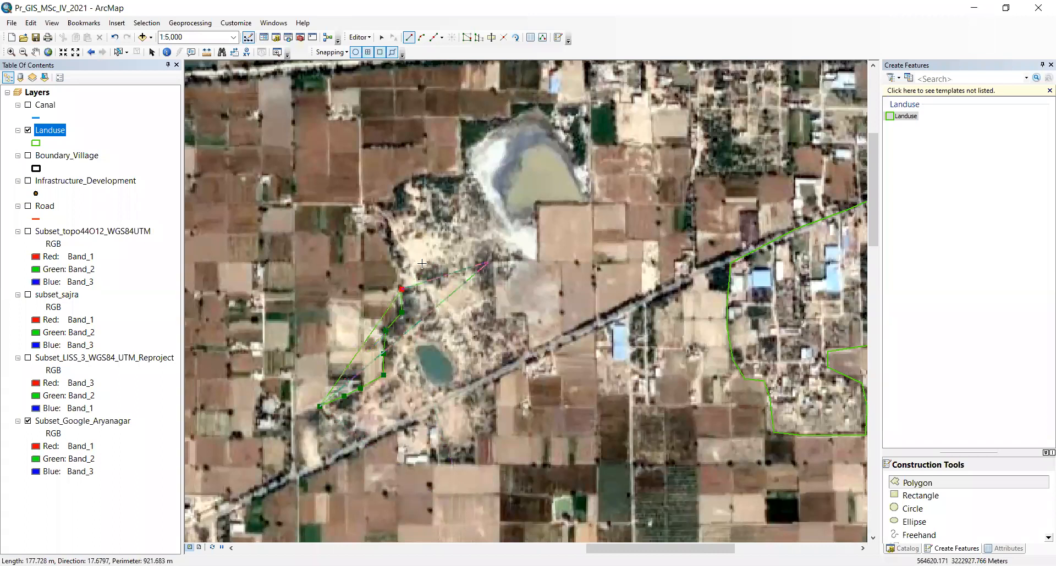
left_click(394, 266)
left_click(391, 242)
left_click(380, 226)
left_click(370, 209)
left_click(369, 195)
Trace the scrubland's northern edge eastward to the western bank of the large pond
left_click(389, 209)
left_click(394, 195)
left_click(407, 180)
left_click(426, 172)
left_click(458, 171)
left_click(468, 170)
left_click(466, 152)
Carry the polygon around the large pond's northern and eastern banks and back west to the corner of the adjoining field
left_click(488, 134)
left_click(521, 112)
left_click(539, 107)
left_click(566, 151)
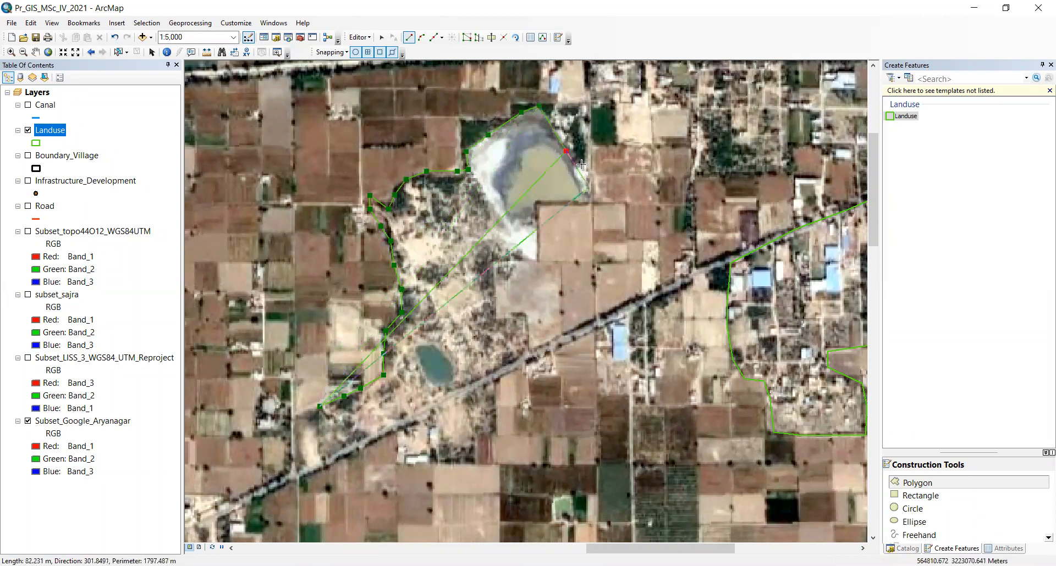
left_click(577, 181)
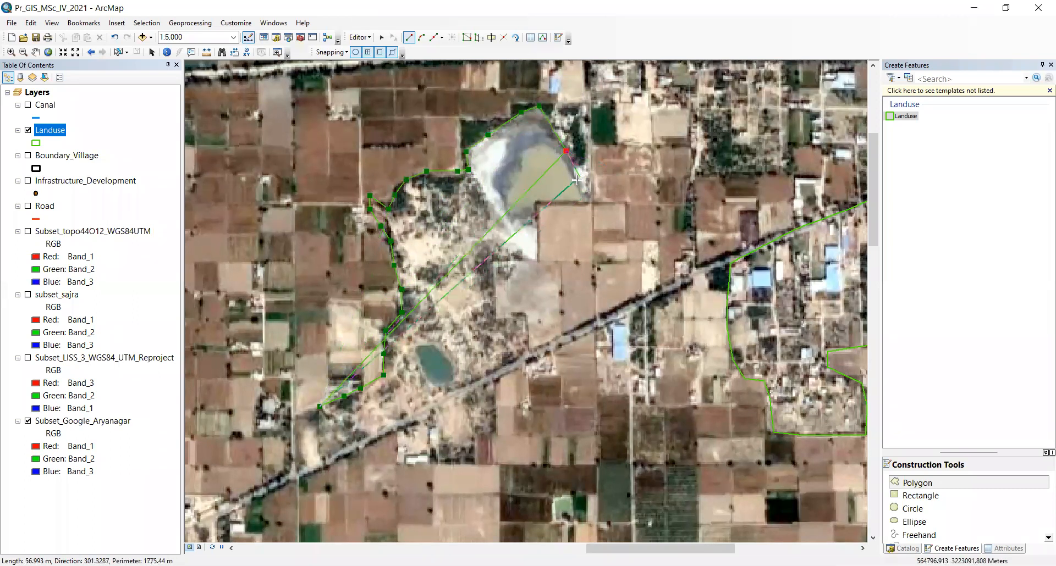
left_click(594, 205)
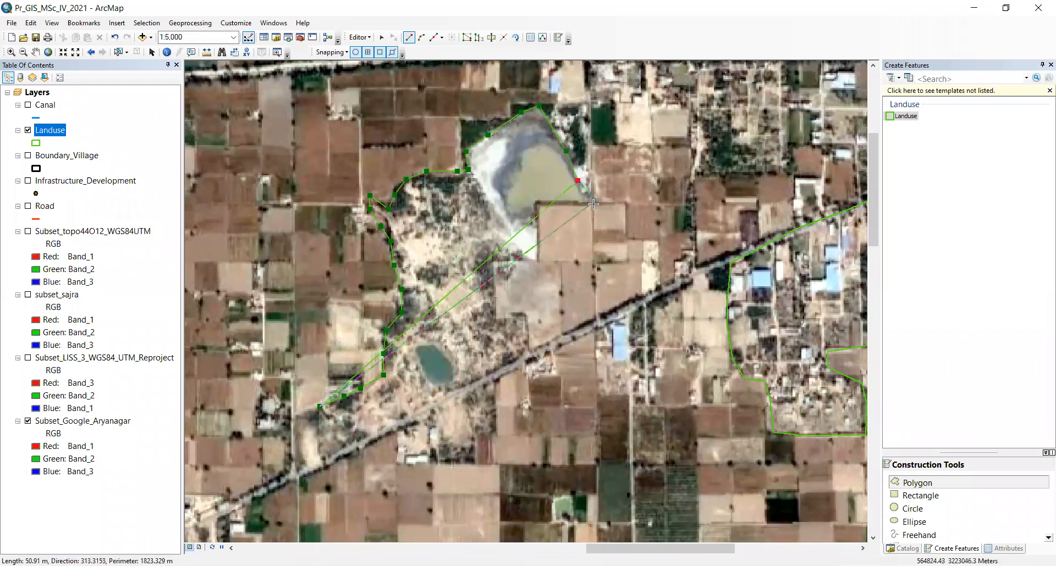
left_click(538, 207)
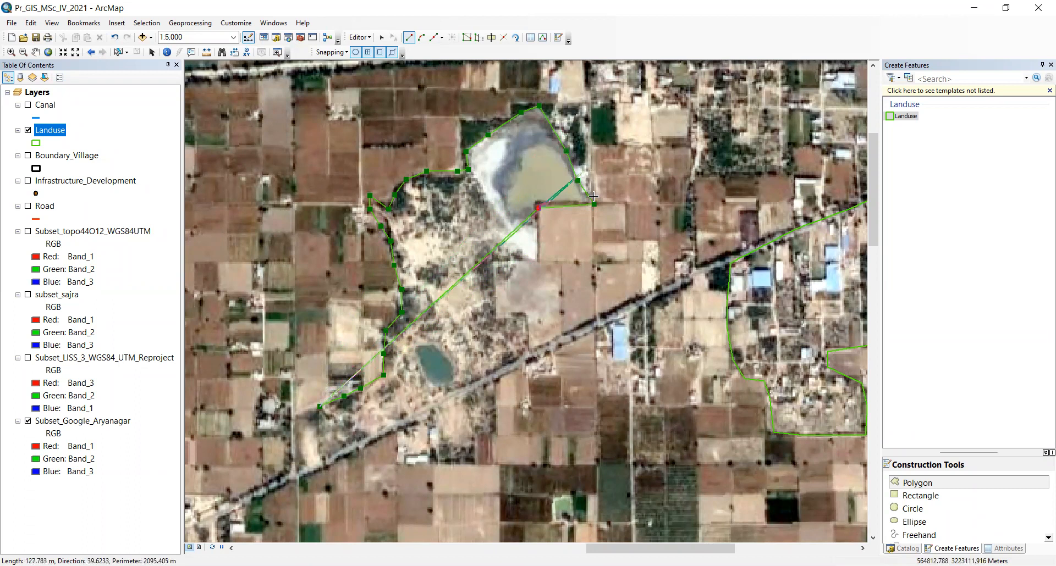
Resume the polygon sketch and trace the scrubland's stepped eastern edge around the fields south to the diagonal road
right_click(564, 248)
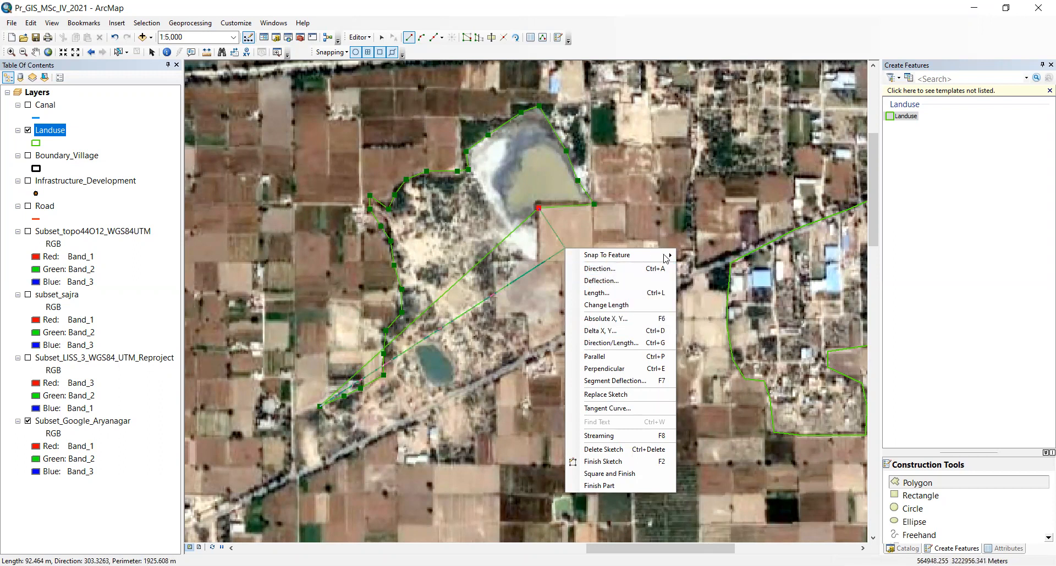
mouse_move(665, 257)
left_click(35, 53)
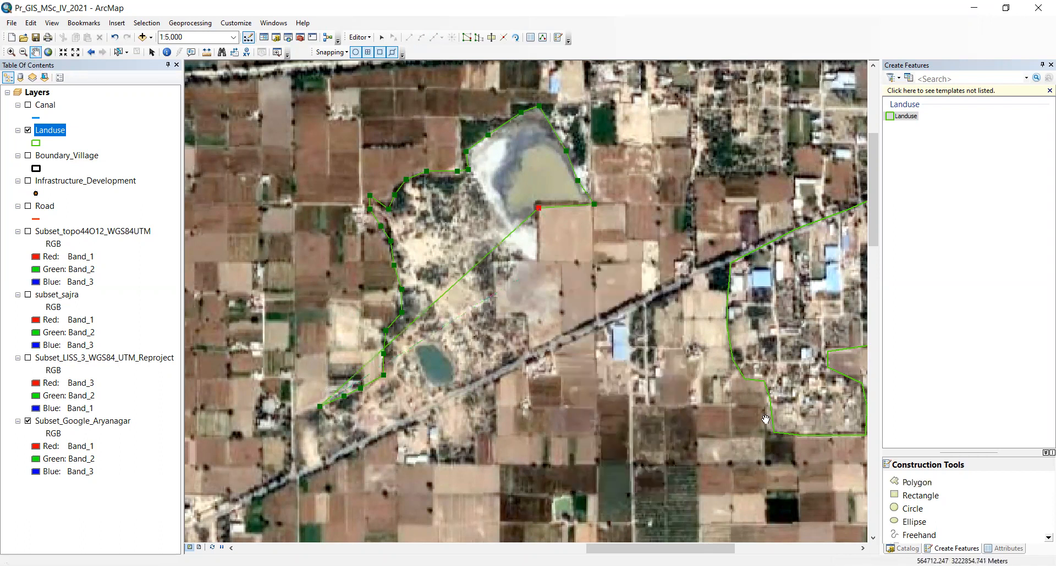
left_click(916, 484)
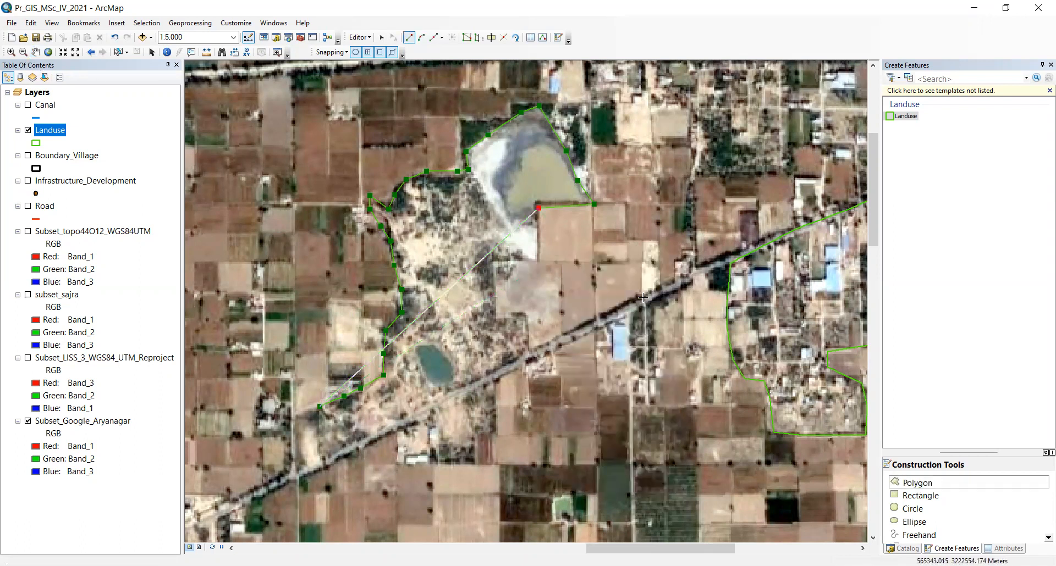
left_click(536, 254)
left_click(535, 260)
left_click(499, 263)
left_click(496, 316)
left_click(526, 315)
left_click(533, 350)
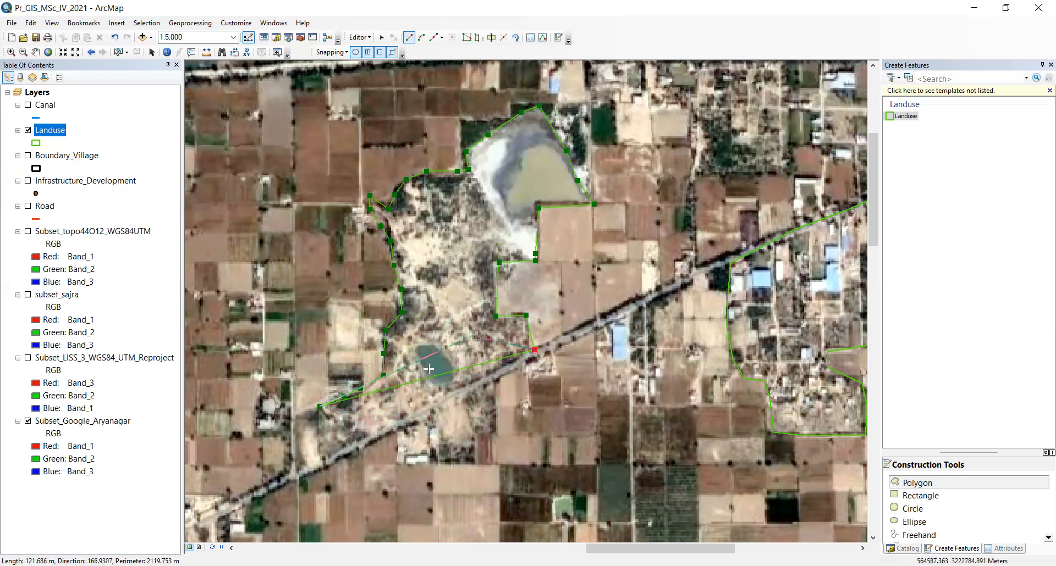
Run the polygon southwest along the diagonal road to below its starting point and finish the sketch
left_click(459, 389)
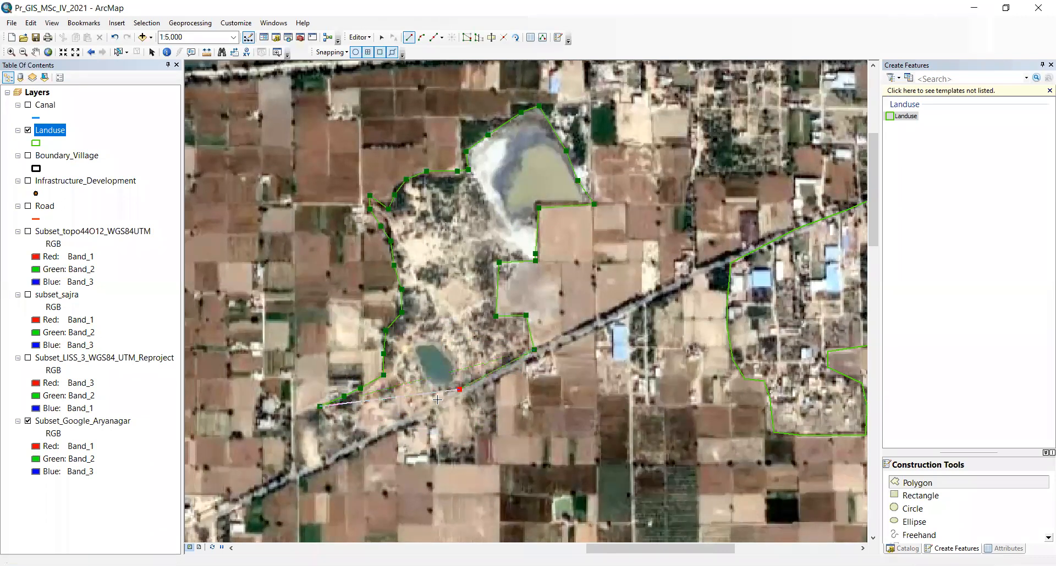
left_click(421, 404)
left_click(368, 433)
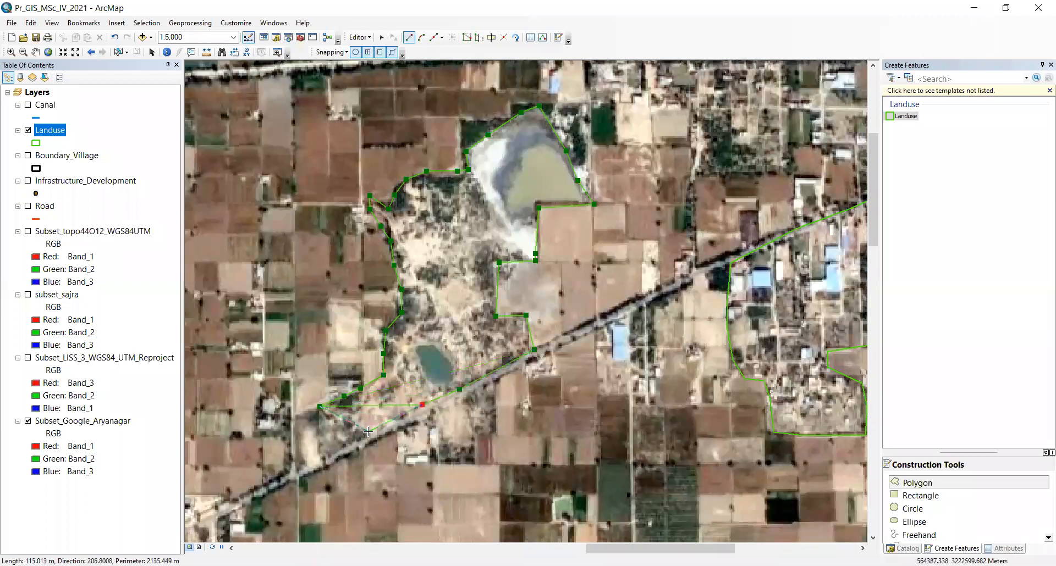
double_click(320, 463)
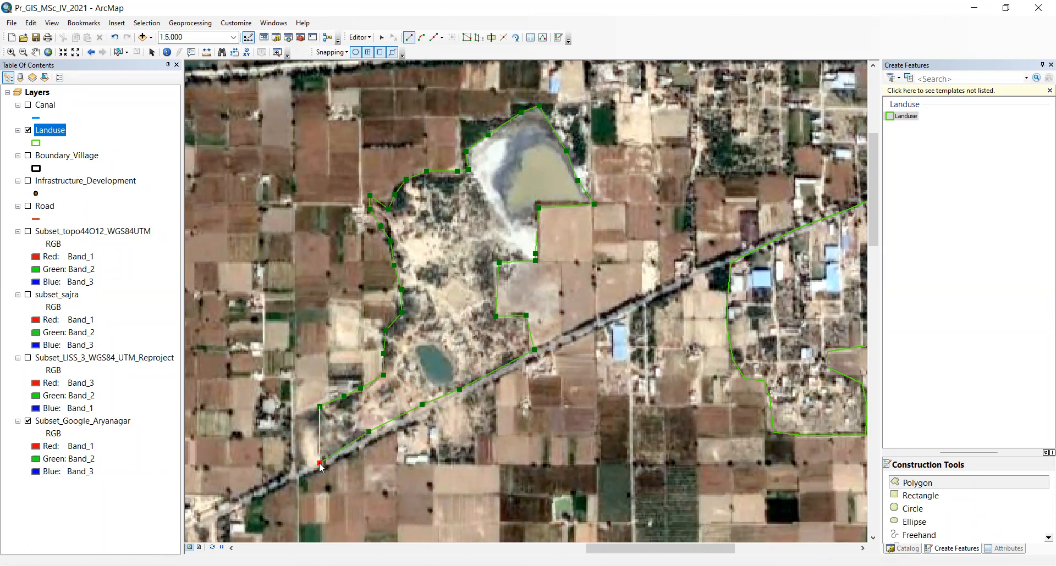
right_click(321, 465)
left_click(359, 430)
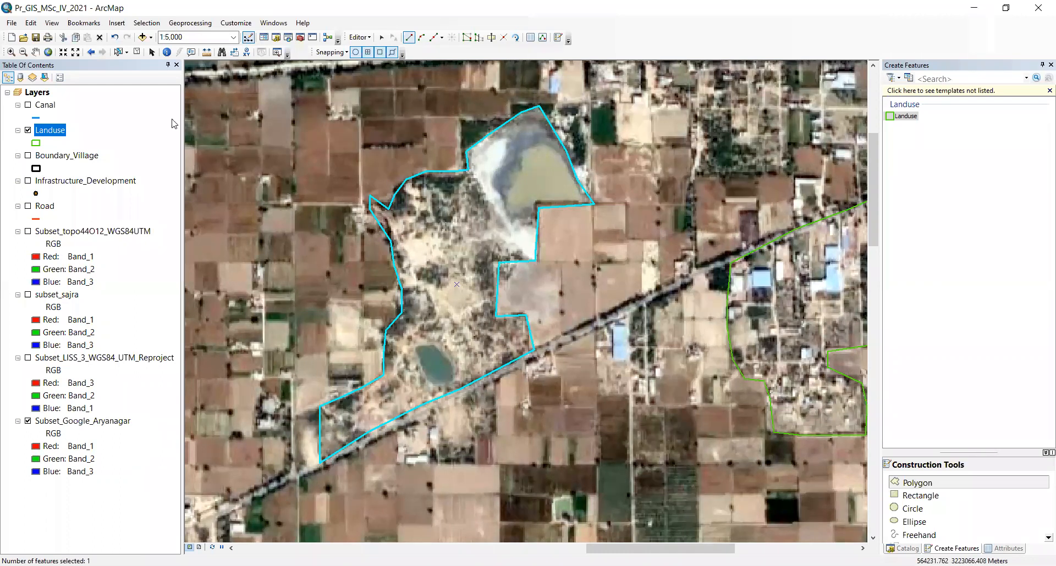
Show the full village extent, stop editing and save the Landuse edits
left_click(47, 52)
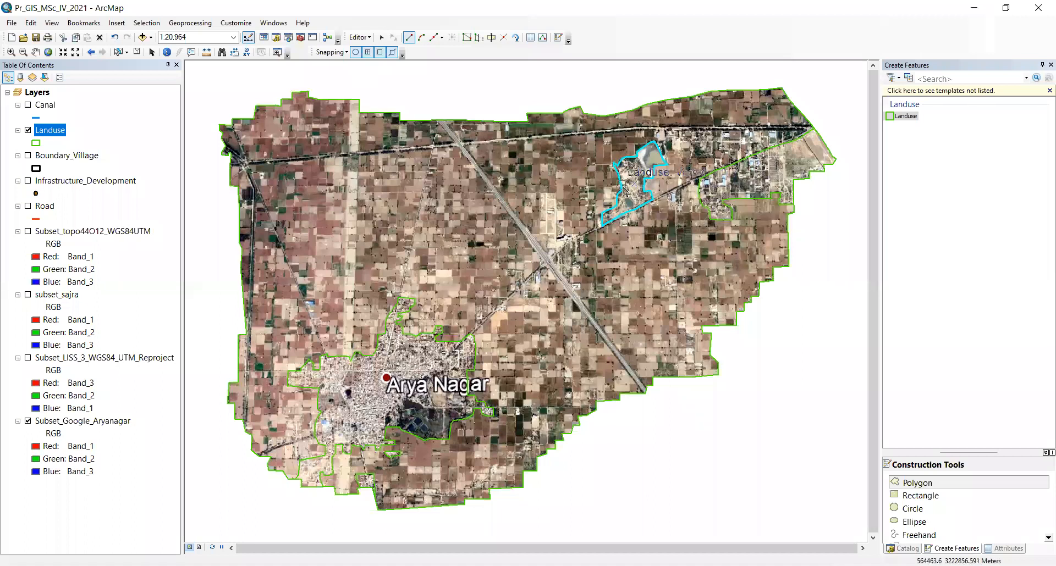
left_click(359, 38)
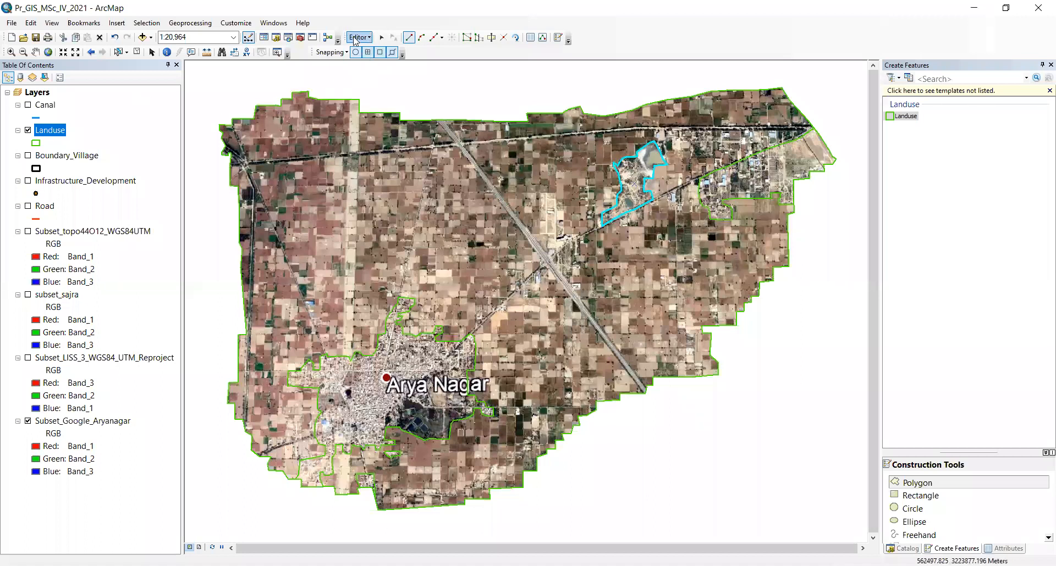
left_click(491, 340)
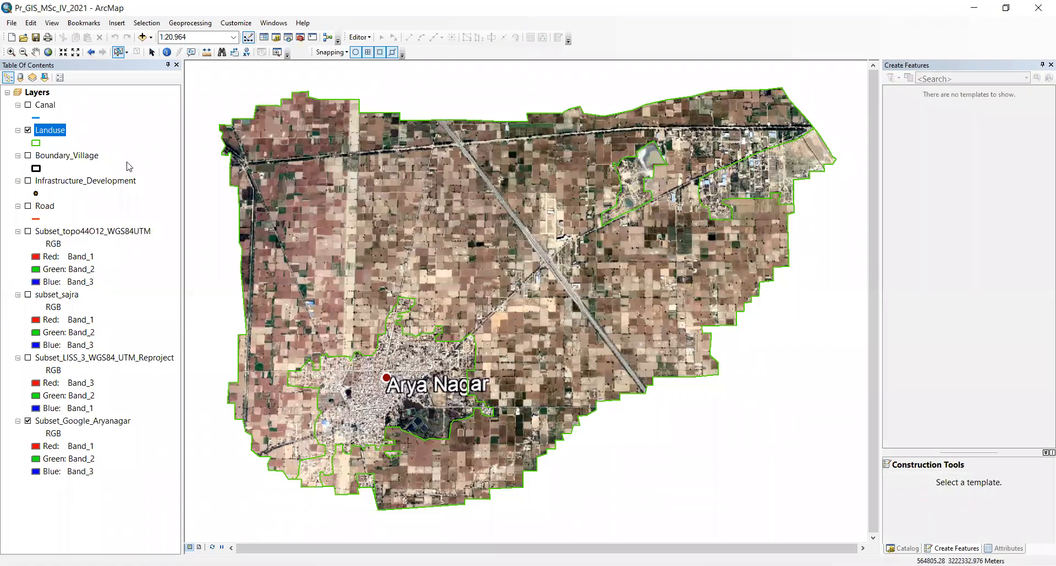
Open the Landuse attribute table and highlight the records with OBJECTID 6 and 1 to check their polygons on the map
right_click(53, 133)
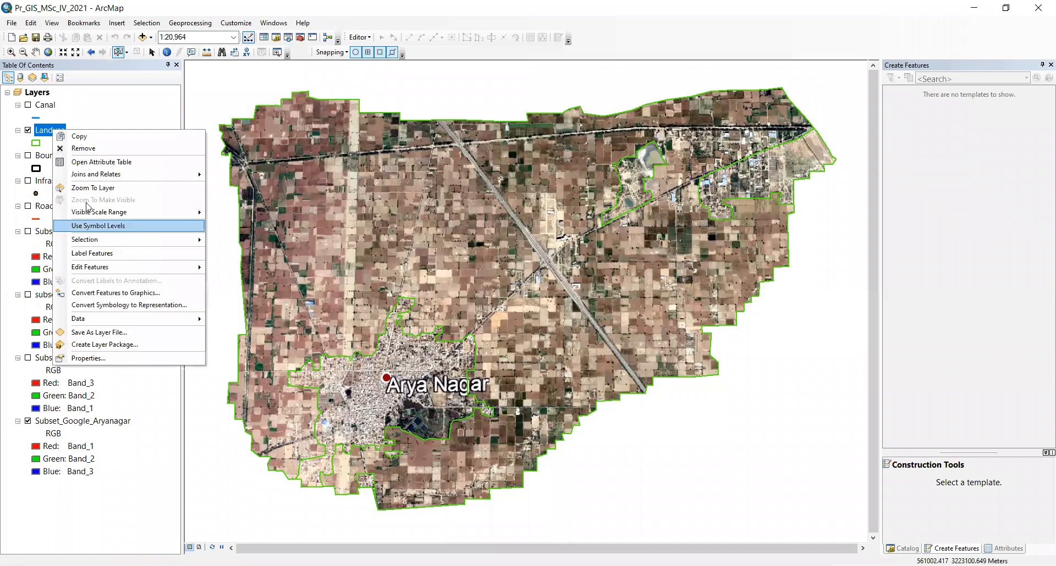
left_click(97, 161)
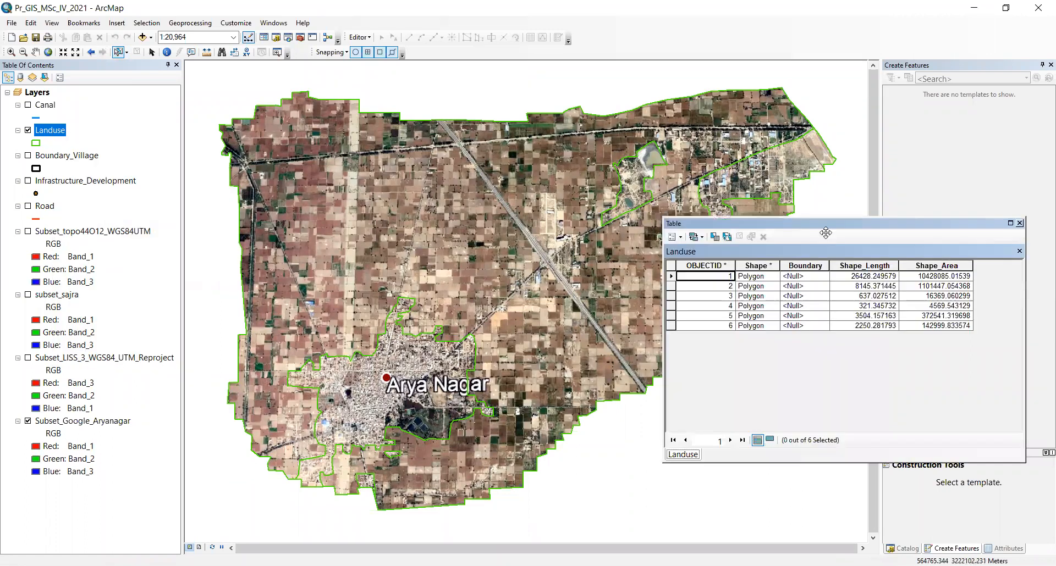
left_click(671, 326)
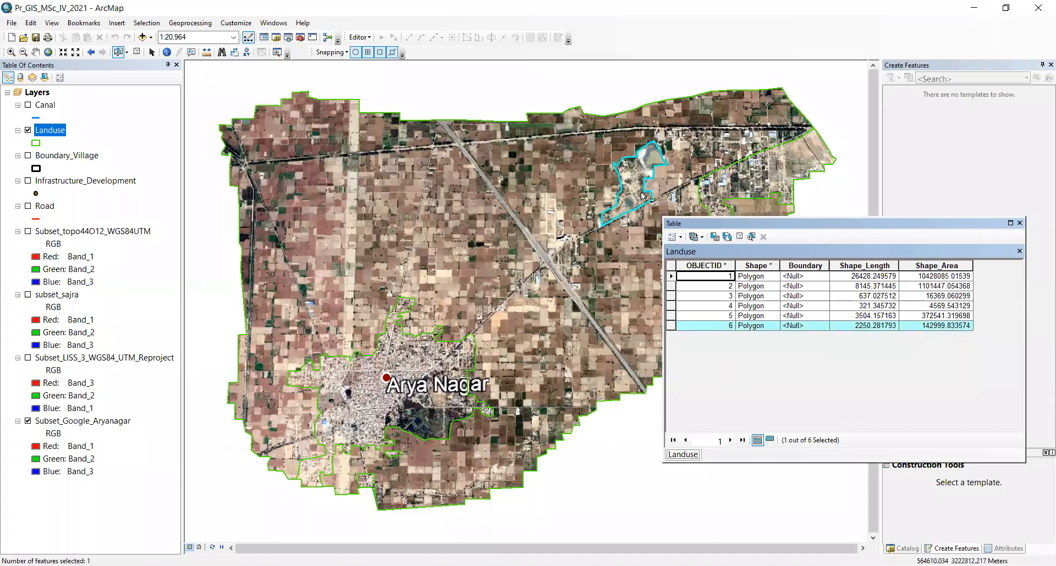
left_click(673, 277)
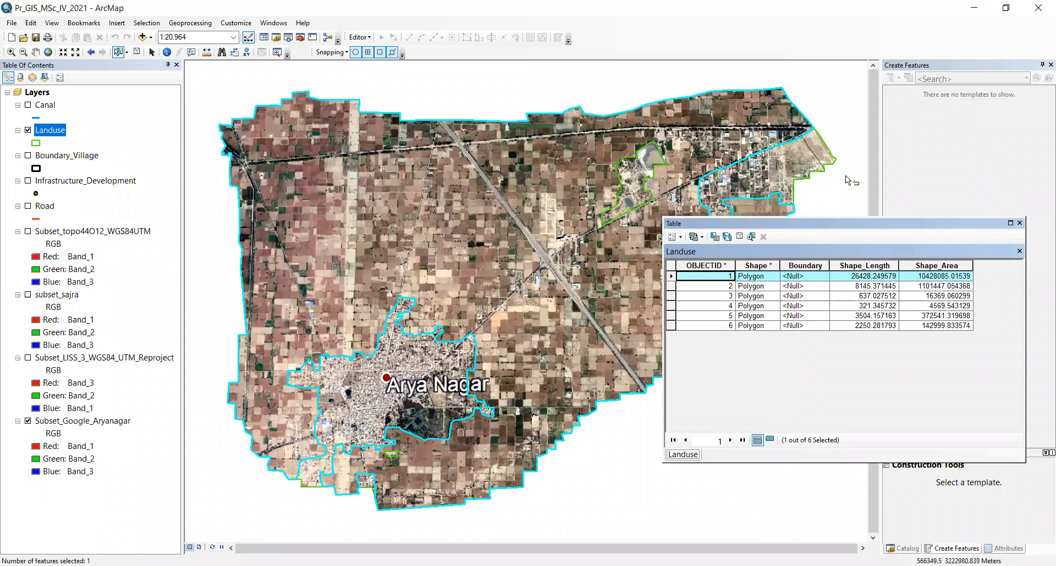
Select the northeastern settlement, main village and scrubland polygons on the map to check their records, clear the selection and close the table
left_click(803, 160)
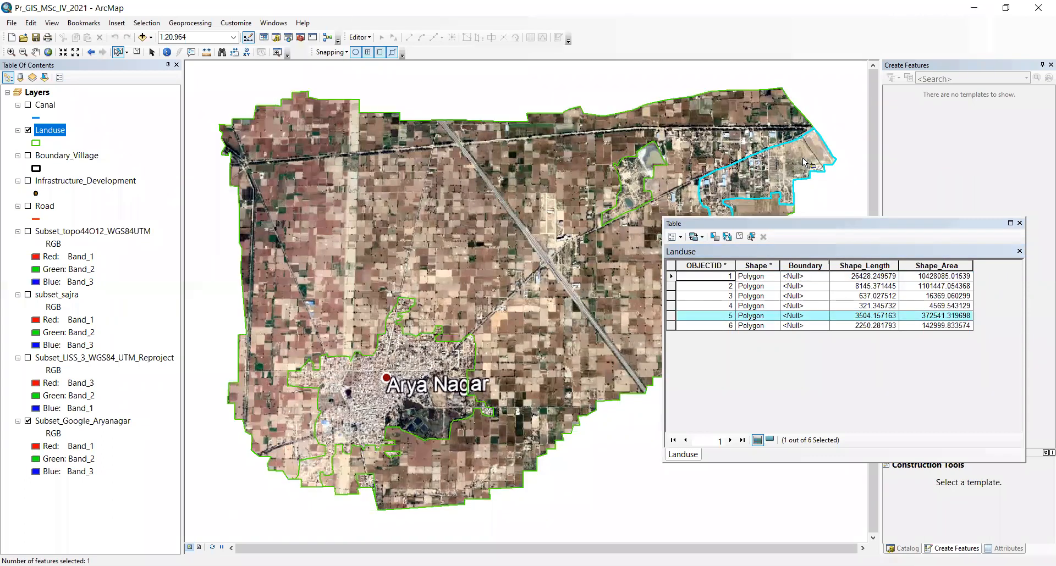
left_click(744, 130)
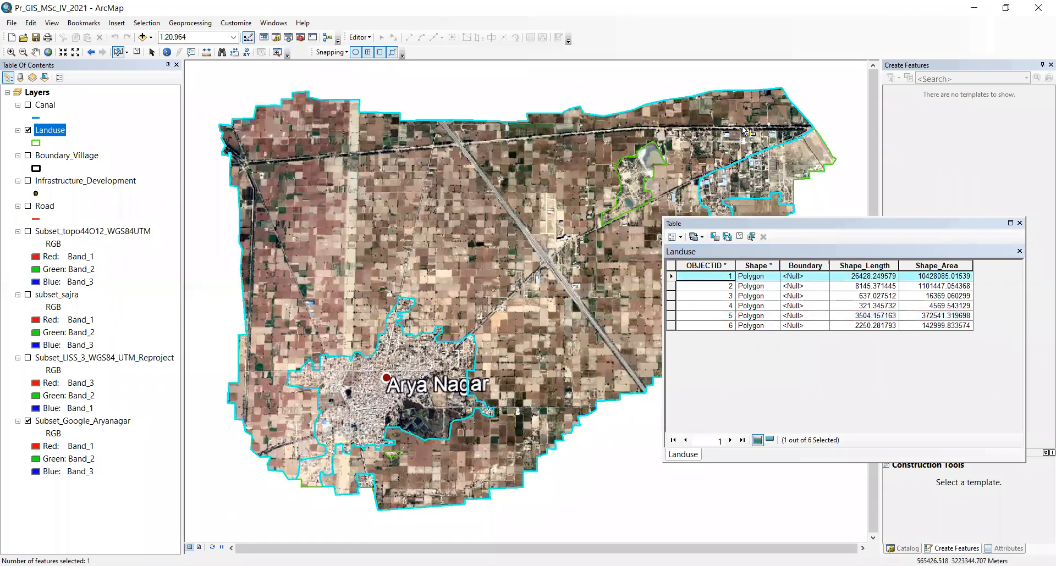
left_click(649, 169, "shift")
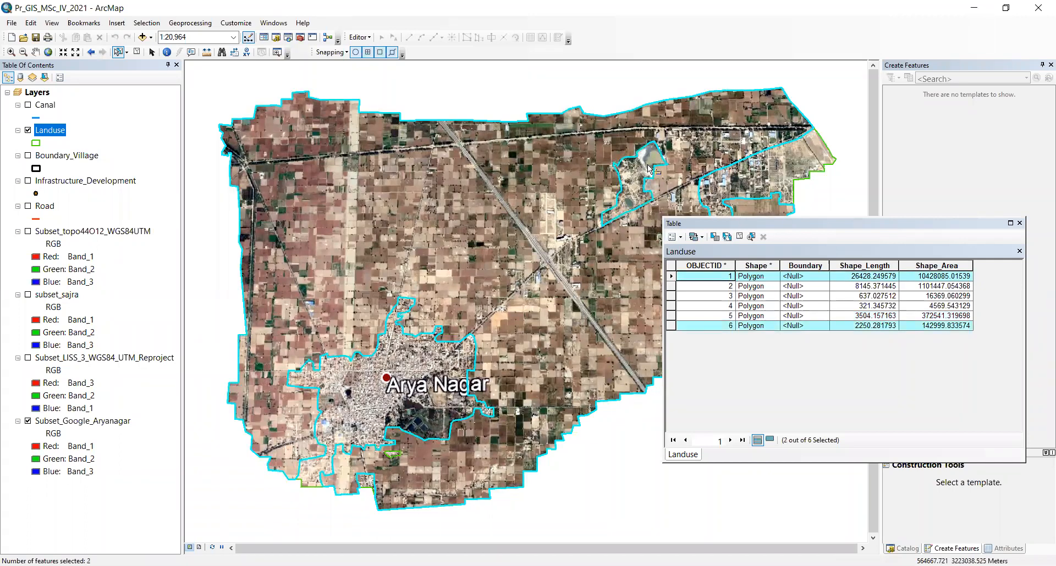
left_click(656, 72)
left_click(626, 178)
left_click(856, 163)
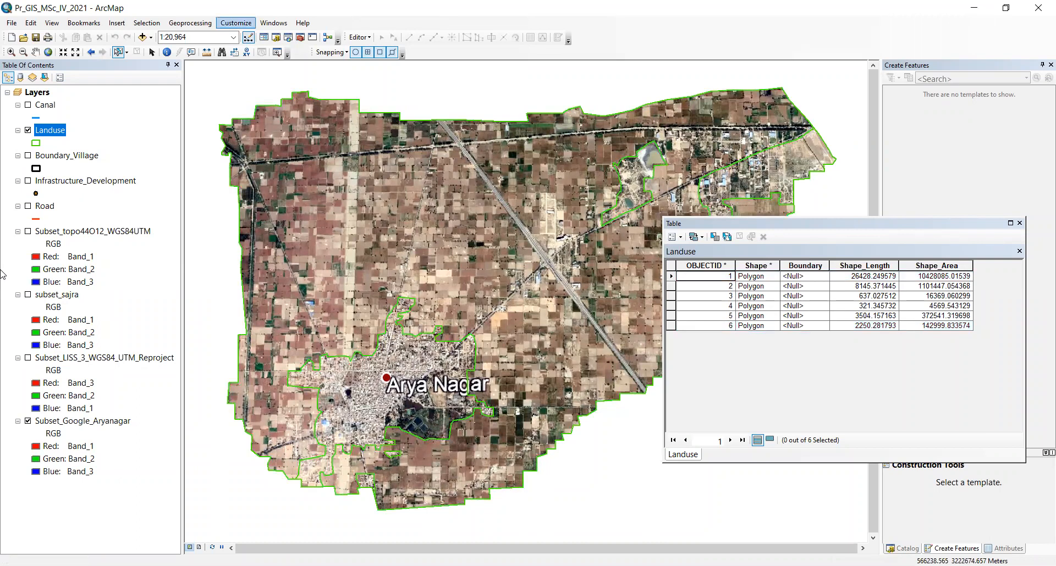
left_click(1019, 223)
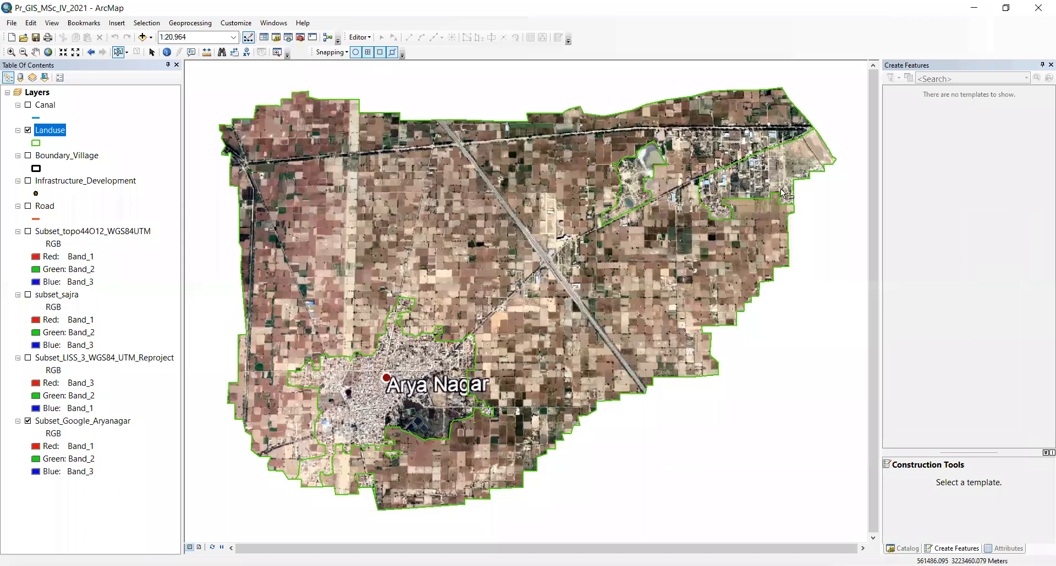